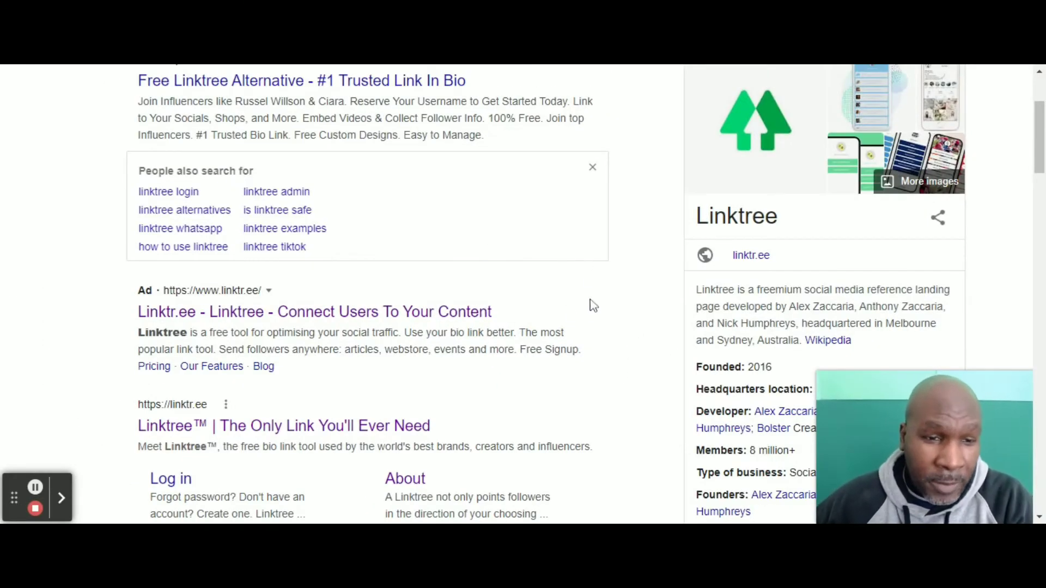
# Open Linktree's About page from the search results and read its introduction down to the Our Story section.
pyautogui.scroll(-3, 611, 268)
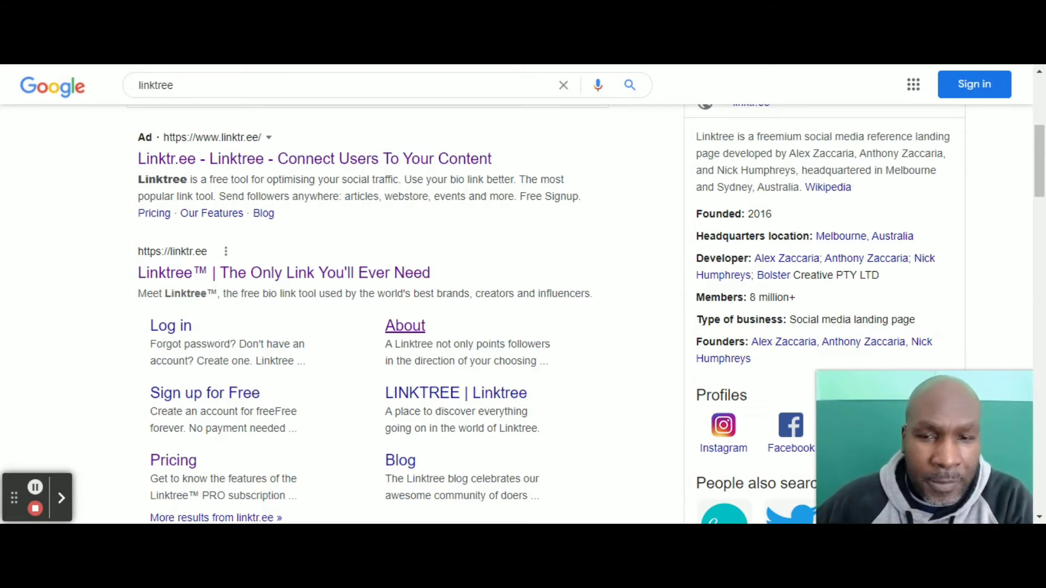
pyautogui.click(410, 330)
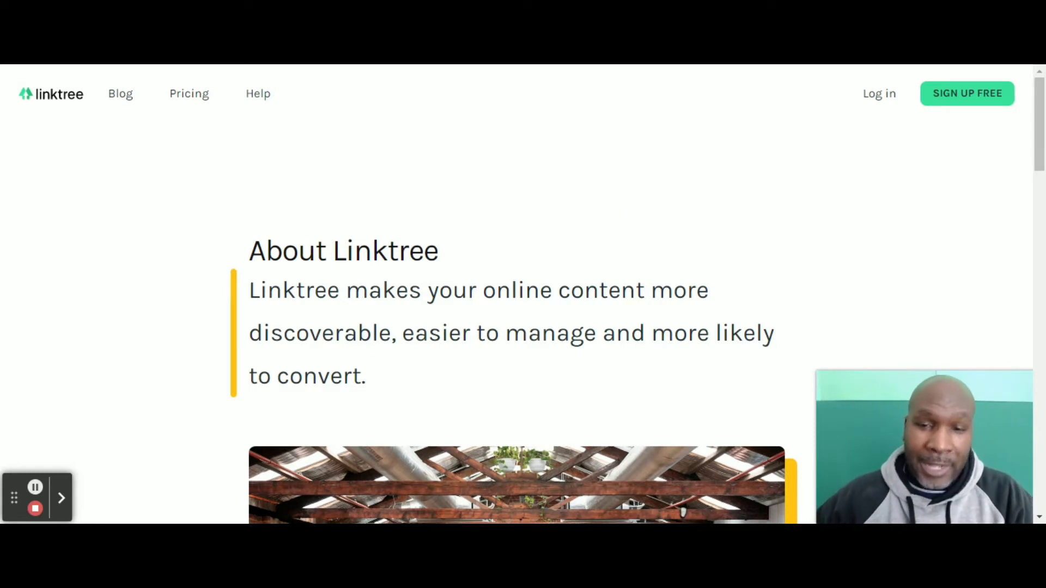
pyautogui.scroll(-1, 681, 228)
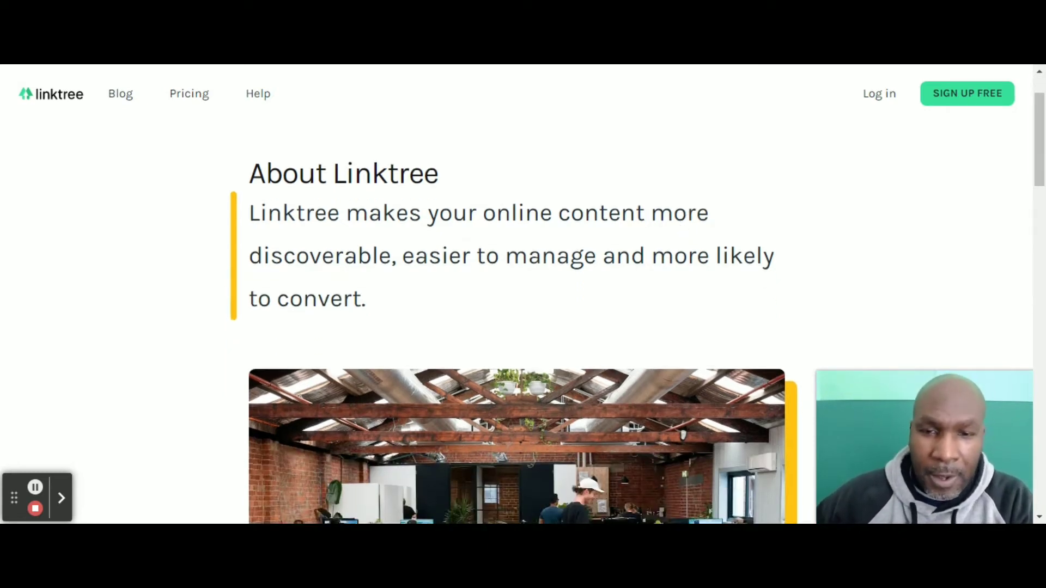
pyautogui.scroll(-1, 679, 227)
pyautogui.scroll(-1, 733, 255)
pyautogui.scroll(-1, 725, 252)
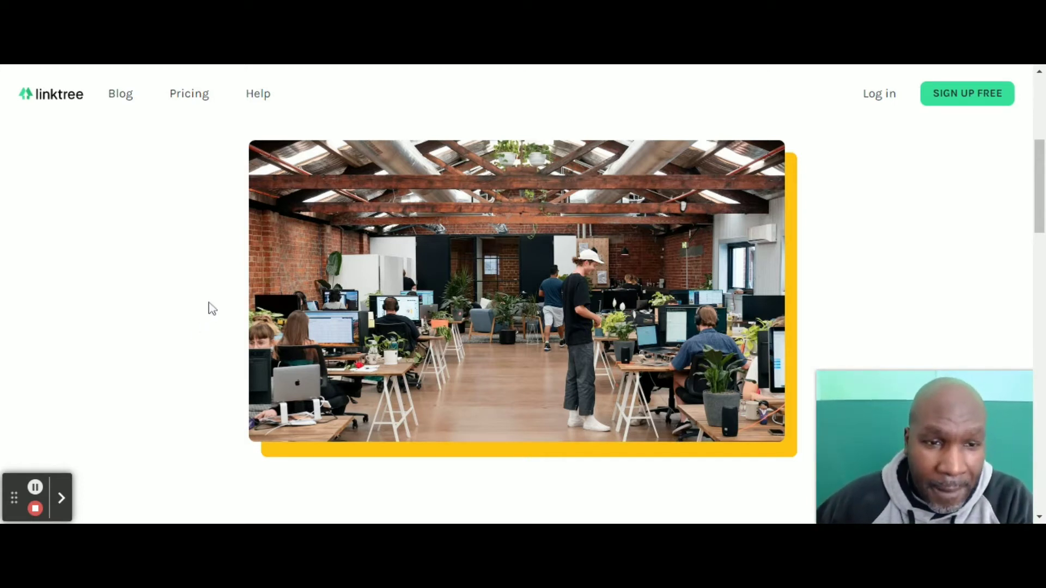
pyautogui.scroll(-4, 209, 308)
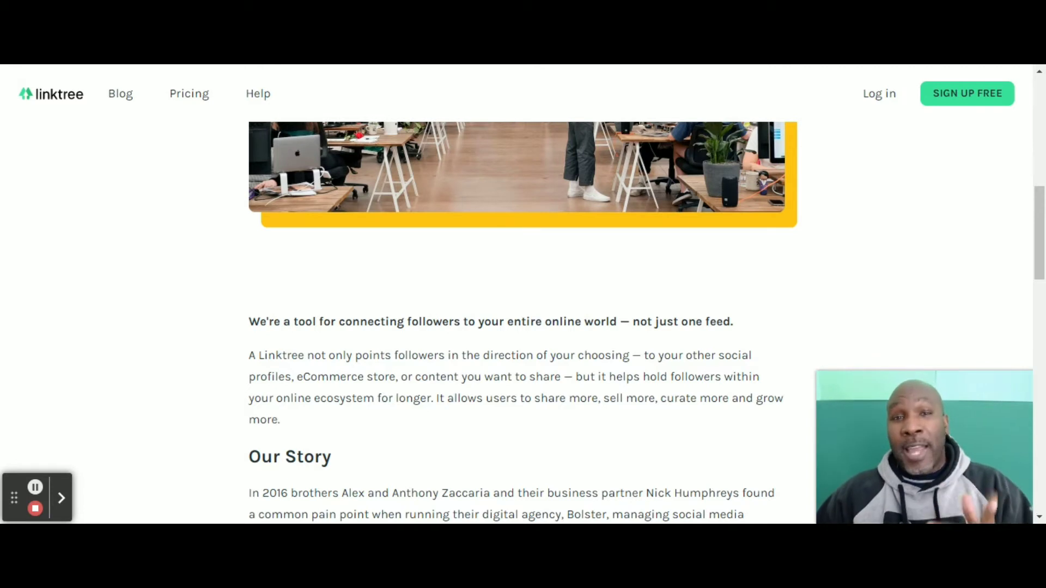
# Open Linktree's pricing page and view the Pro and Free plan comparison for Links & Buttons.
pyautogui.click(189, 98)
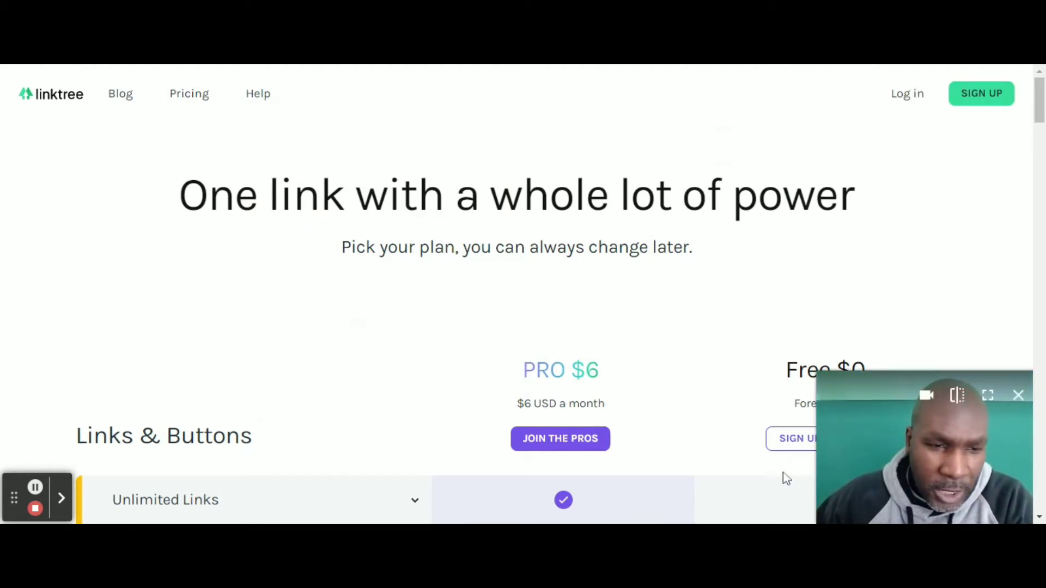
pyautogui.click(1019, 395)
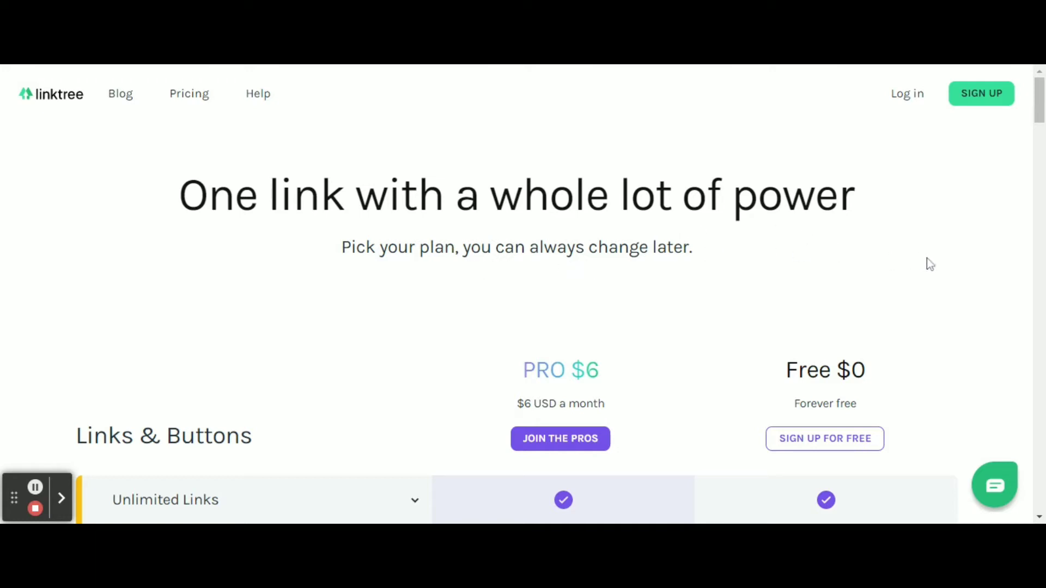
pyautogui.scroll(-2, 931, 264)
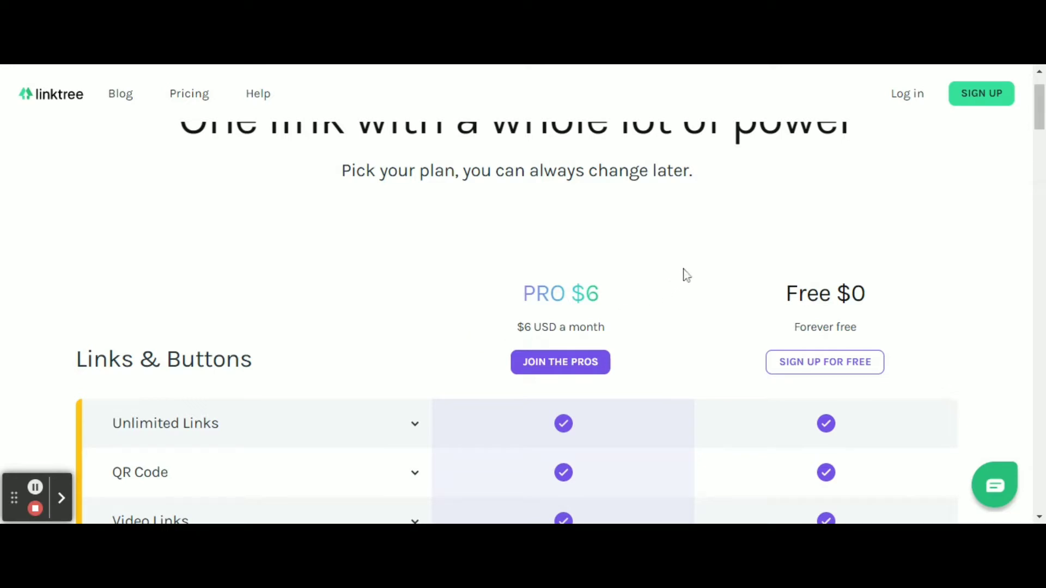
pyautogui.scroll(-2, 711, 264)
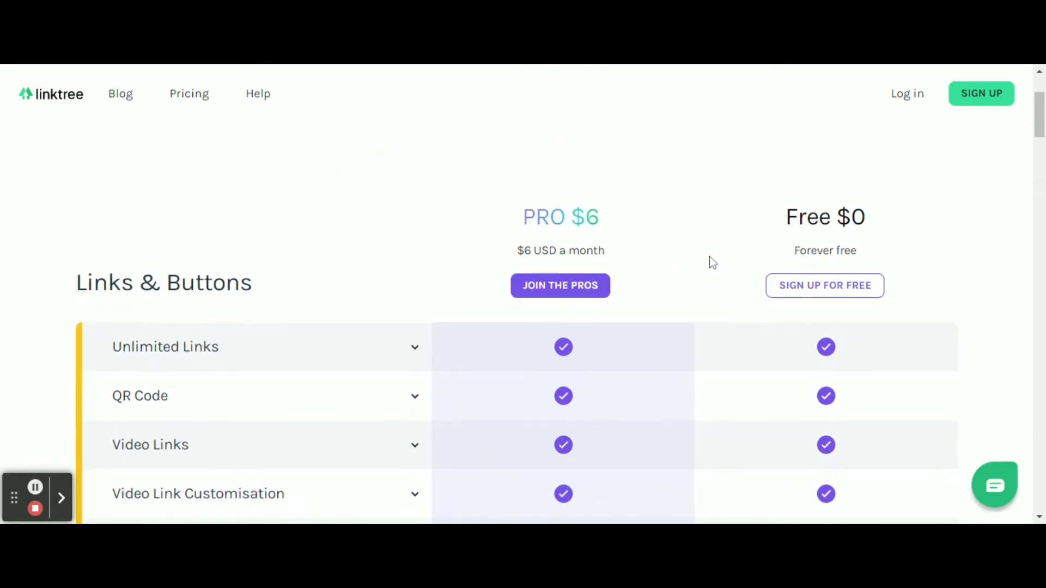
pyautogui.scroll(-1, 709, 253)
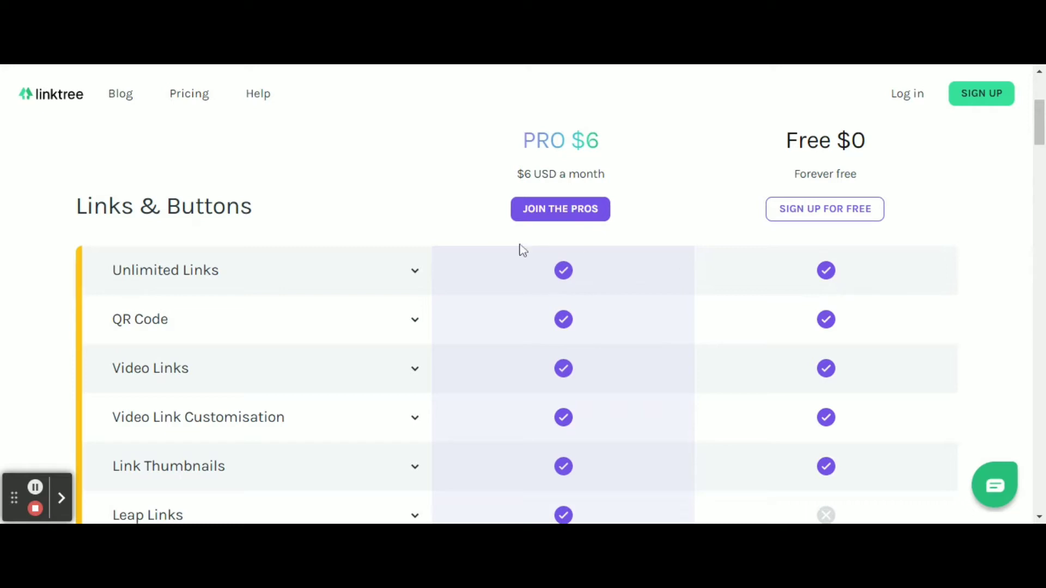
# Read the descriptions of Unlimited Links, QR Code and Video Links, collapsing each one after reading.
pyautogui.click(417, 272)
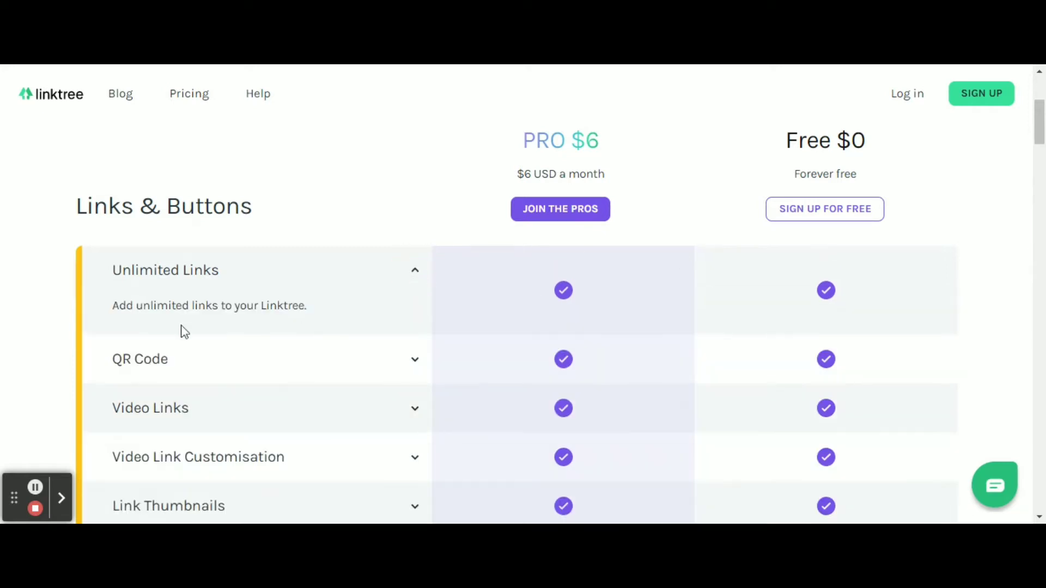
pyautogui.click(416, 275)
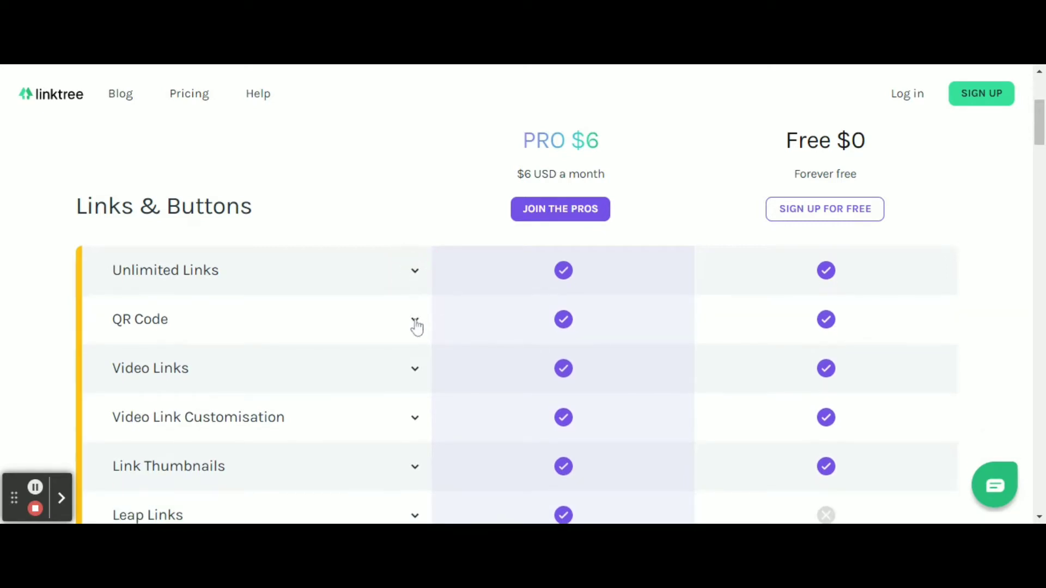
pyautogui.click(417, 325)
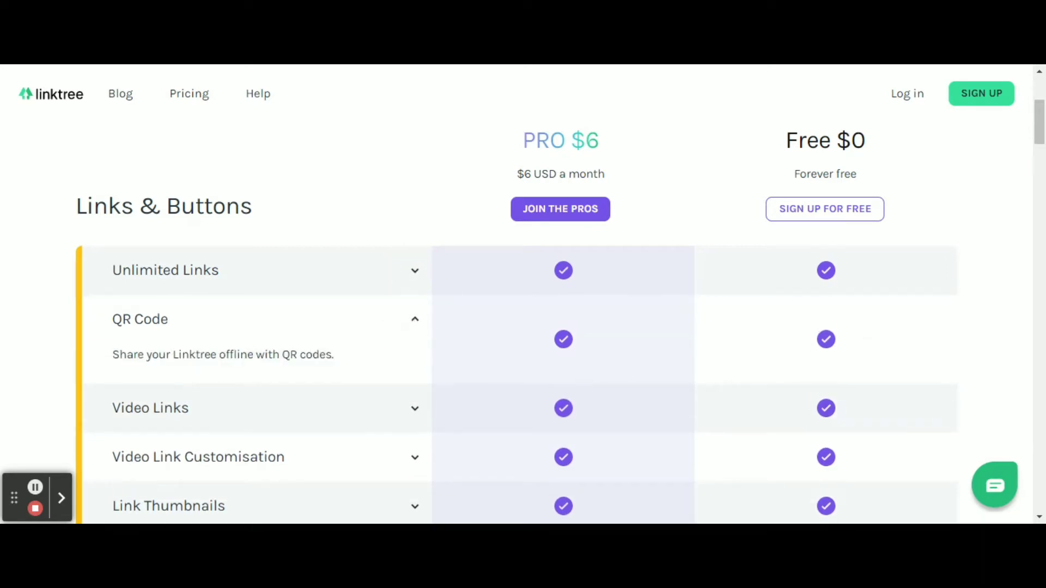
pyautogui.click(416, 322)
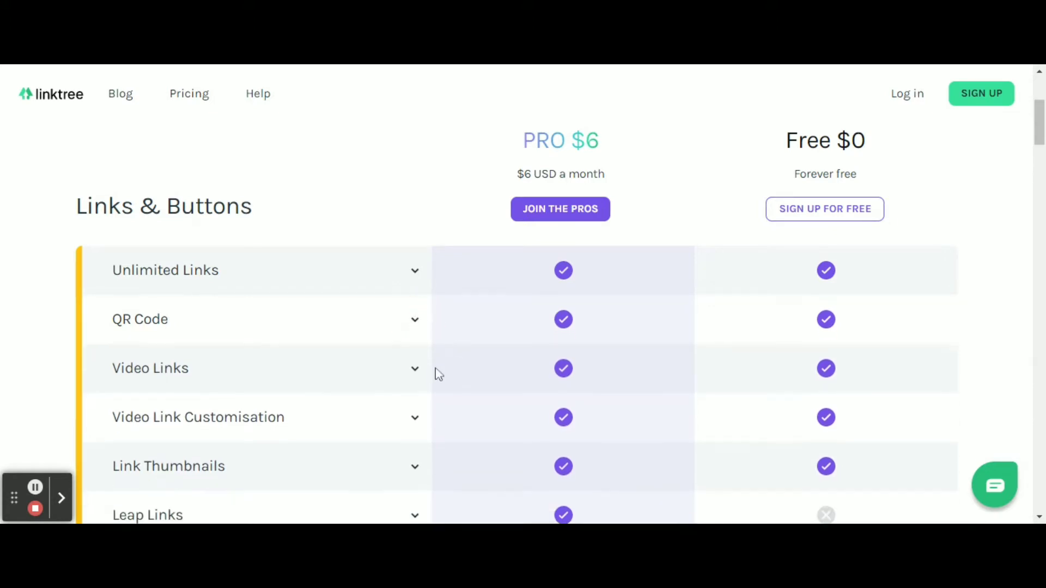
pyautogui.click(419, 374)
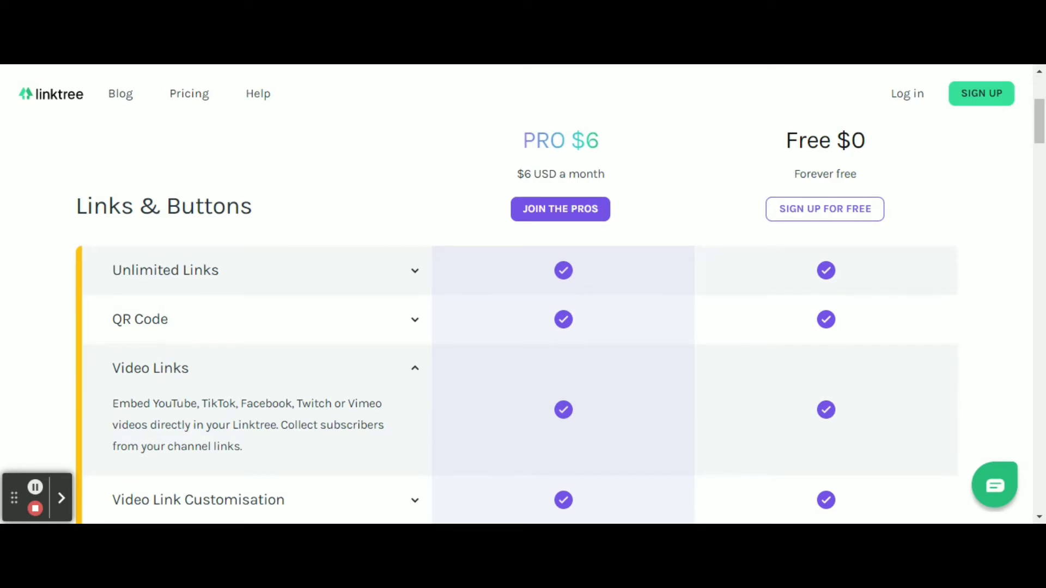
pyautogui.click(416, 374)
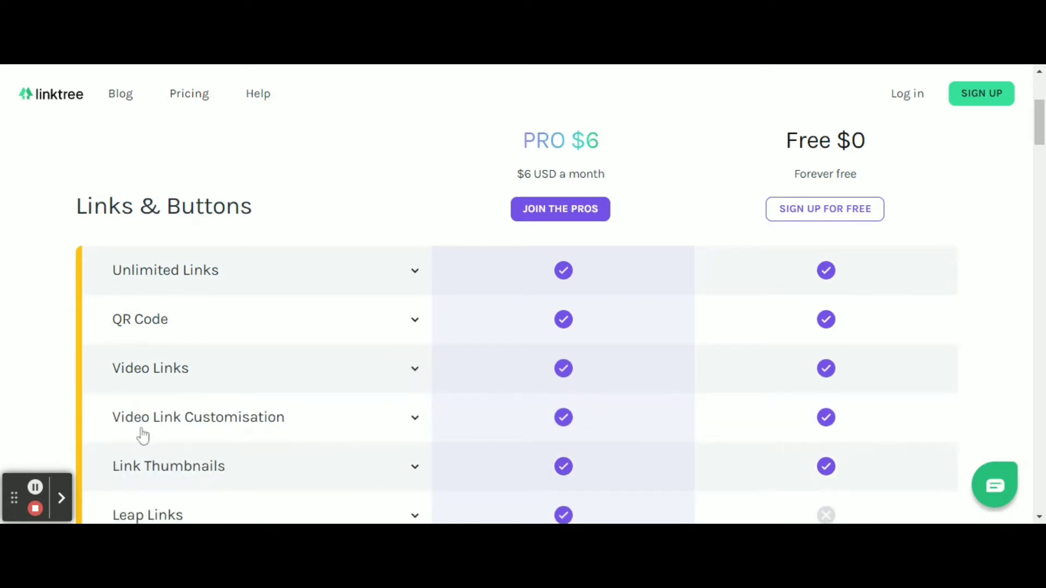
# Read the descriptions of Video Link Customisation and Link Thumbnails, leaving both entries collapsed.
pyautogui.click(415, 425)
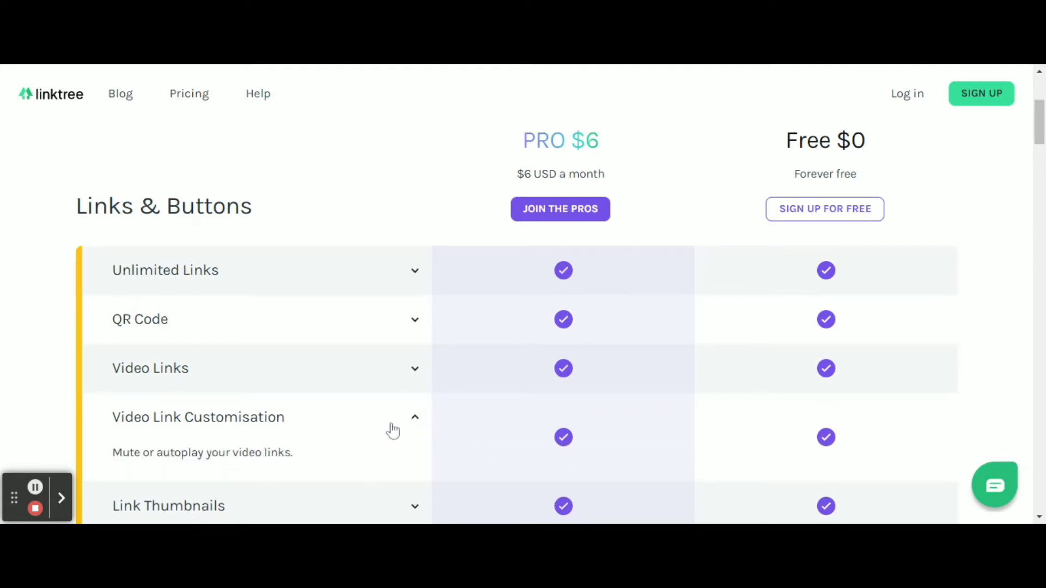
pyautogui.doubleClick(417, 418)
pyautogui.click(418, 420)
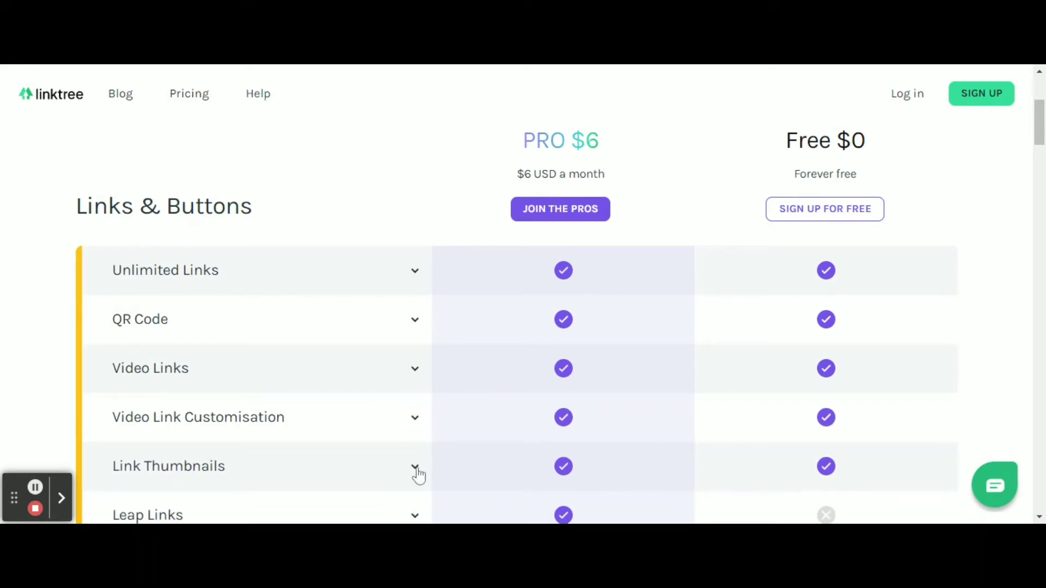
pyautogui.click(418, 470)
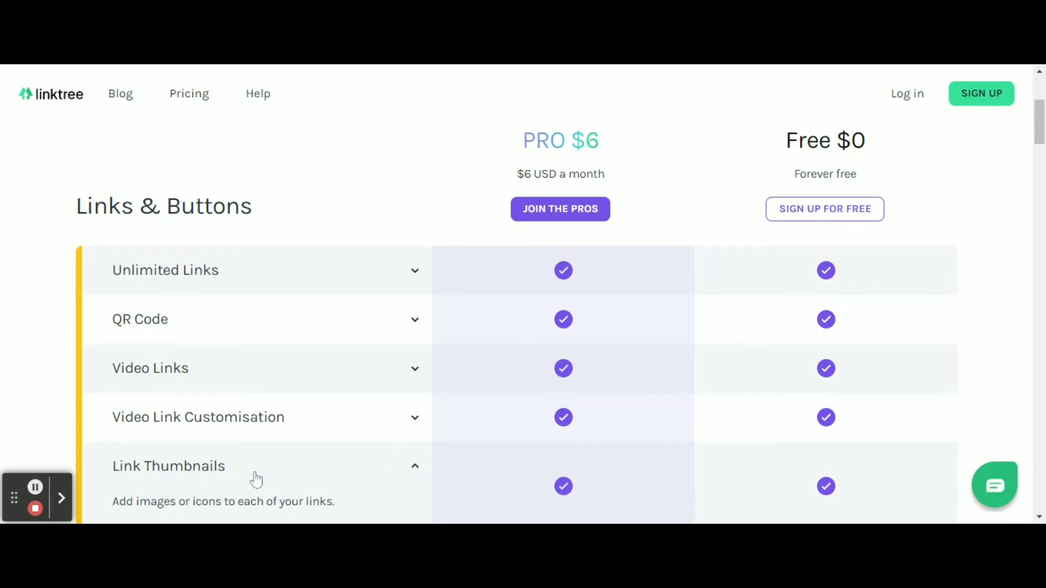
pyautogui.click(417, 472)
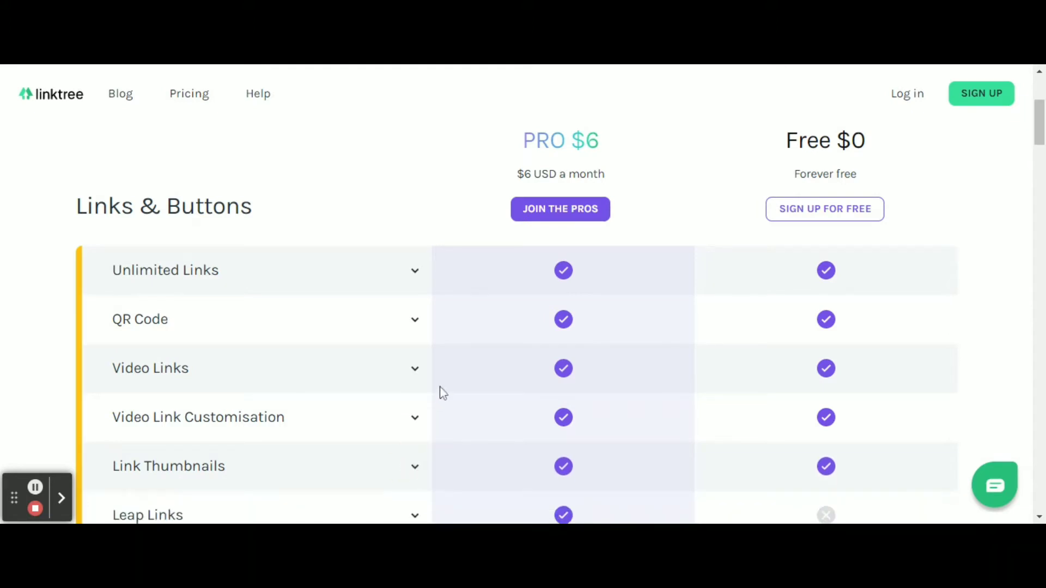
# Compare the remaining Links & Buttons features, from Leap Links to RSS Link, and the Commerce Suite across both plans.
pyautogui.scroll(-1, 453, 385)
pyautogui.scroll(1, 468, 376)
pyautogui.scroll(-5, 508, 336)
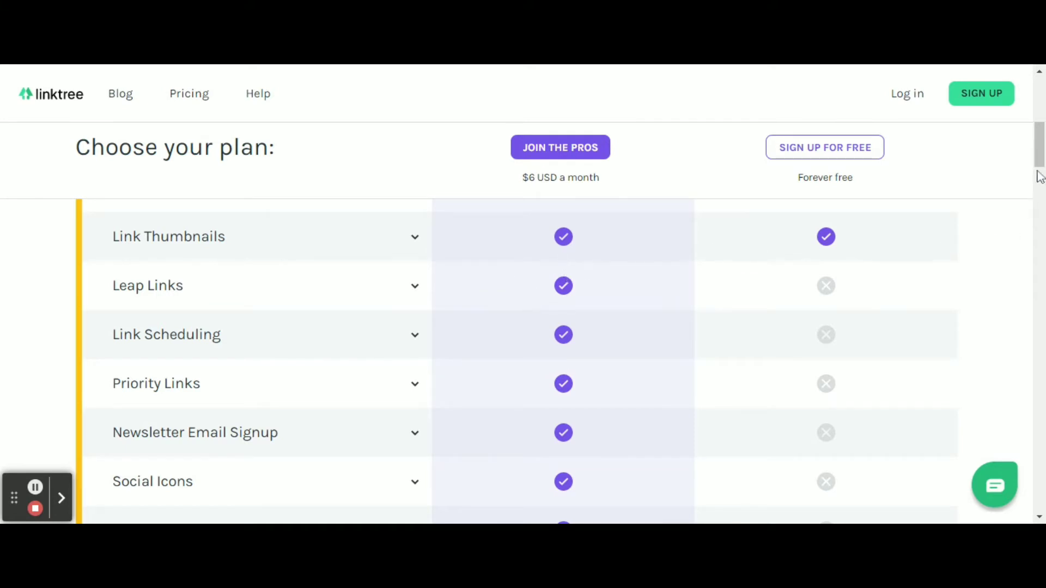
pyautogui.moveTo(1040, 153); pyautogui.dragTo(1041, 166)
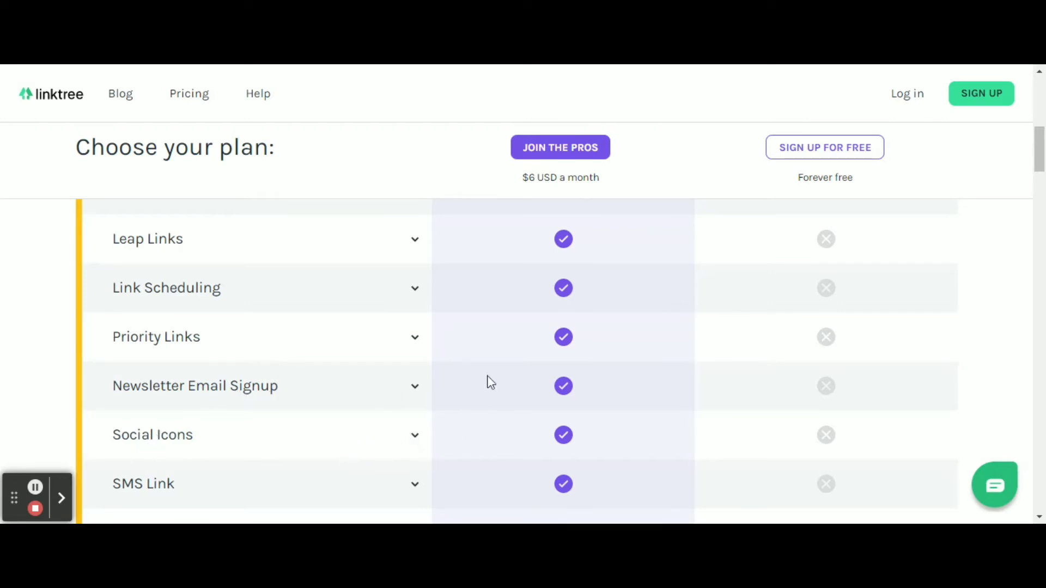
pyautogui.scroll(-4, 494, 384)
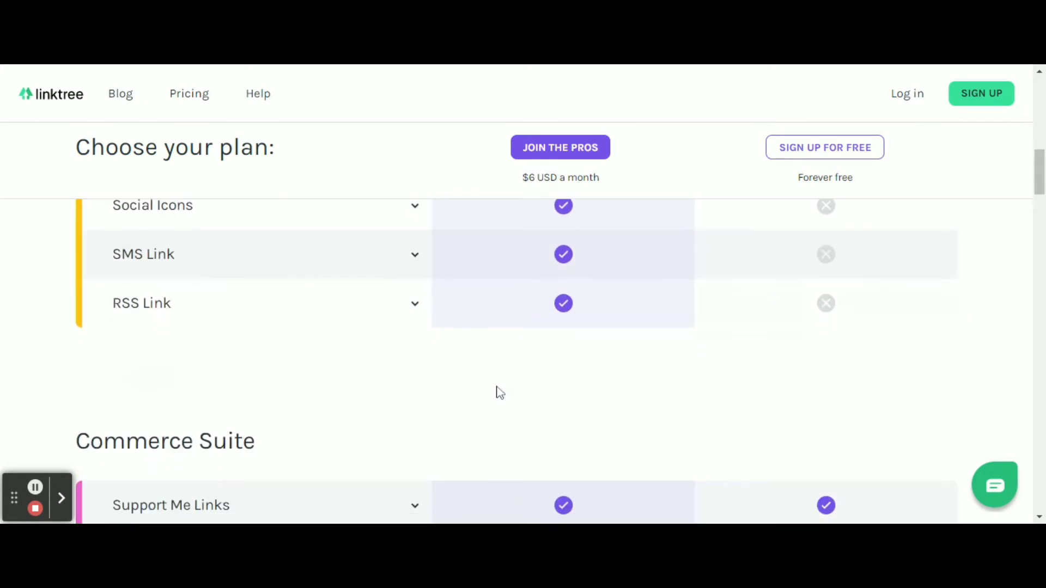
pyautogui.scroll(-3, 498, 387)
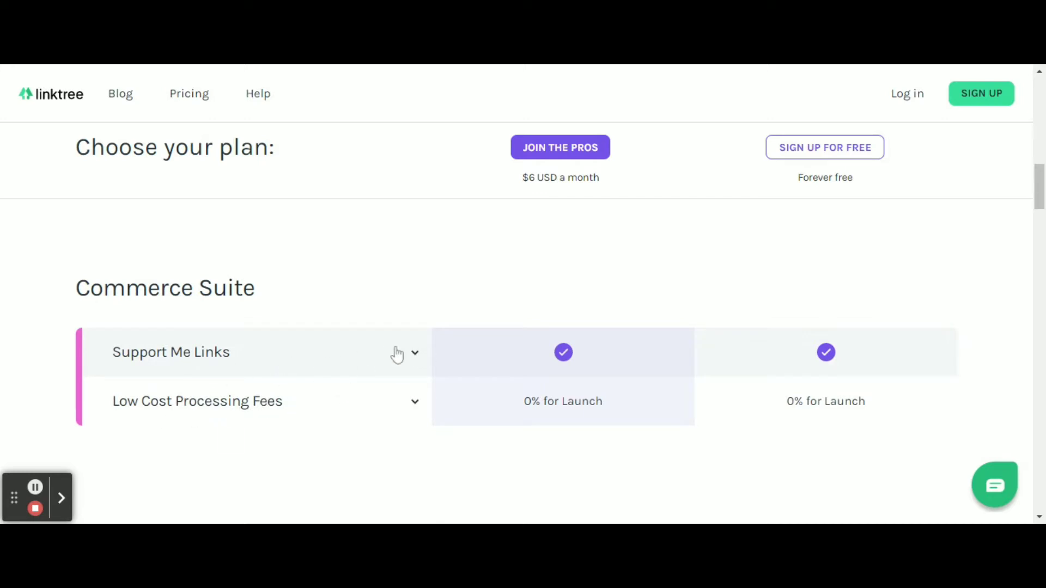
# Look through the Analytics and Customization features offered in the Pro and Free plans.
pyautogui.scroll(-5, 392, 346)
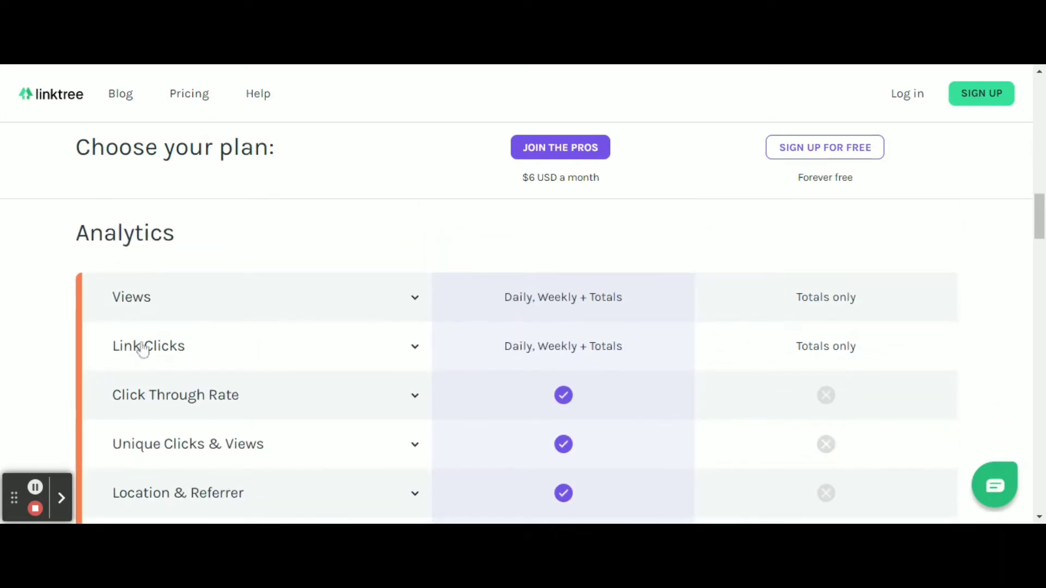
pyautogui.scroll(-1, 373, 358)
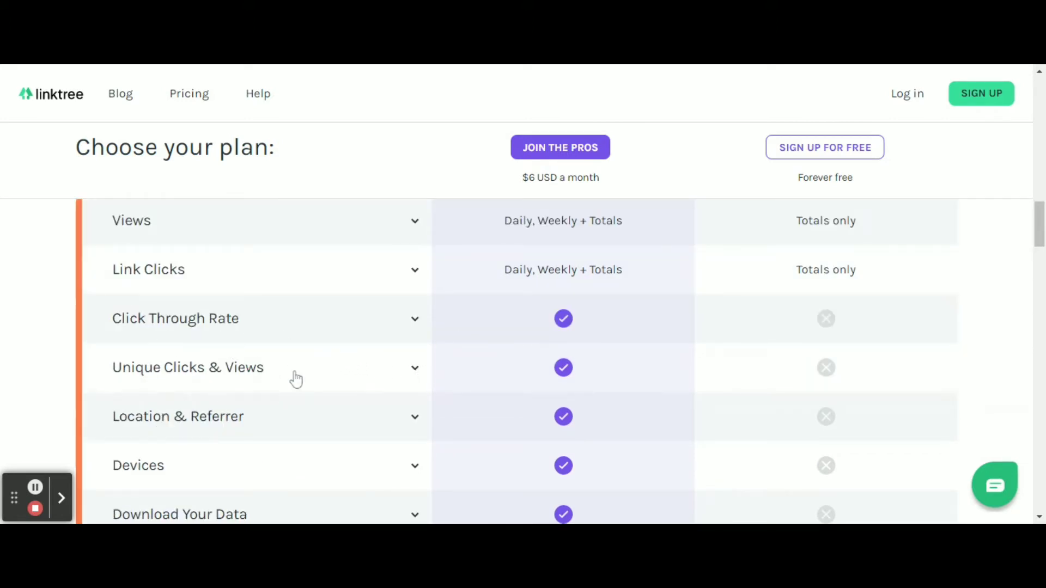
pyautogui.scroll(1, 294, 378)
pyautogui.scroll(-1, 294, 379)
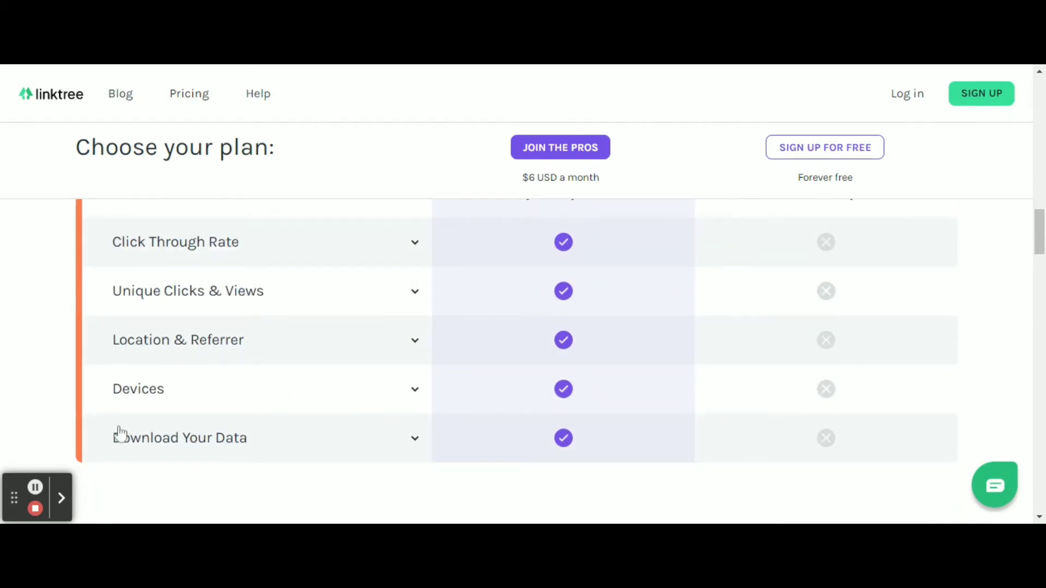
pyautogui.scroll(-5, 304, 373)
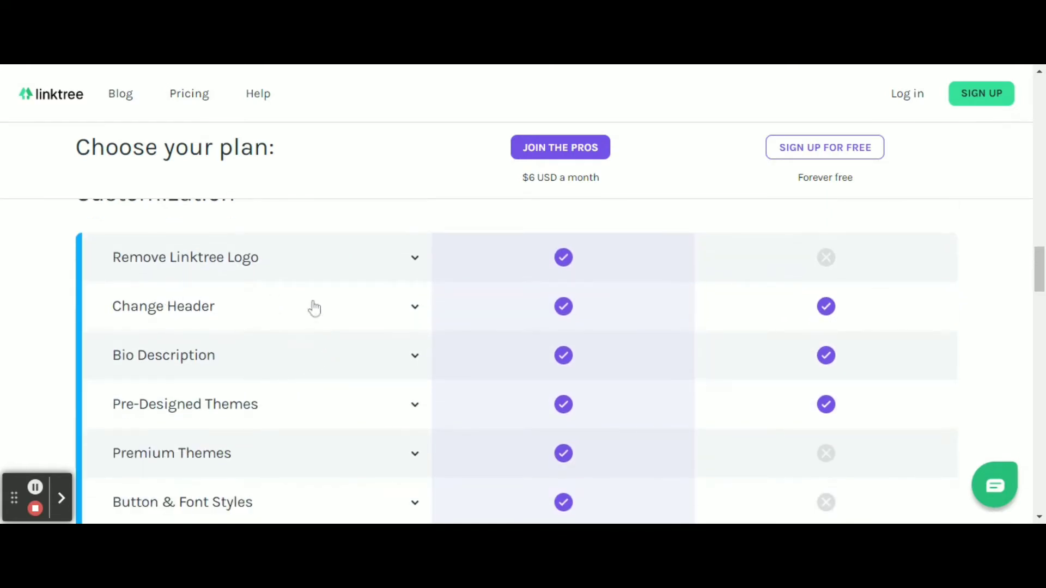
# Go back to the Commerce Suite section and read the Support Me Links description, collapsing it after reading.
pyautogui.scroll(10, 694, 362)
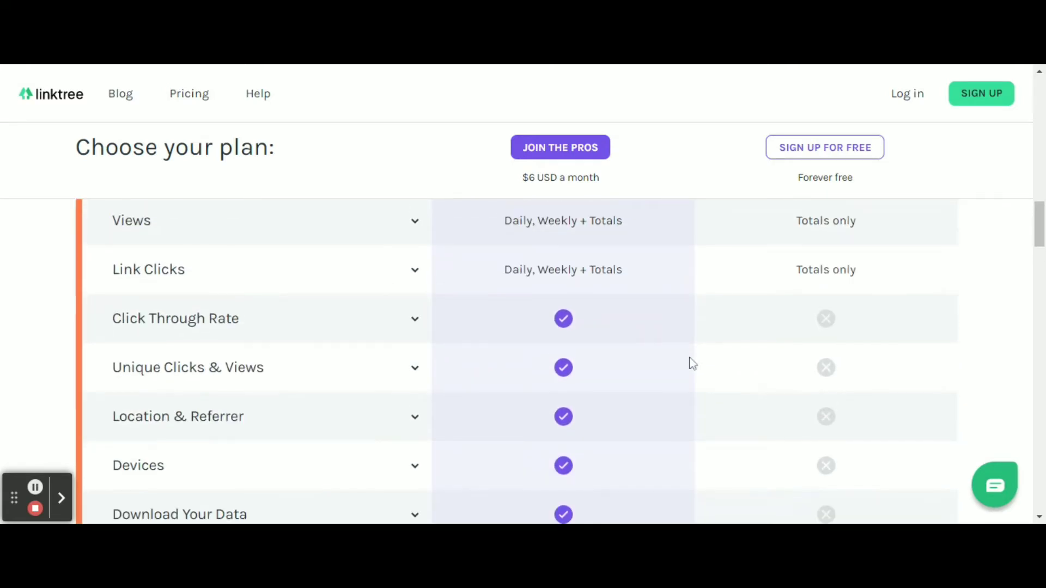
pyautogui.scroll(-5, 690, 361)
pyautogui.scroll(10, 688, 360)
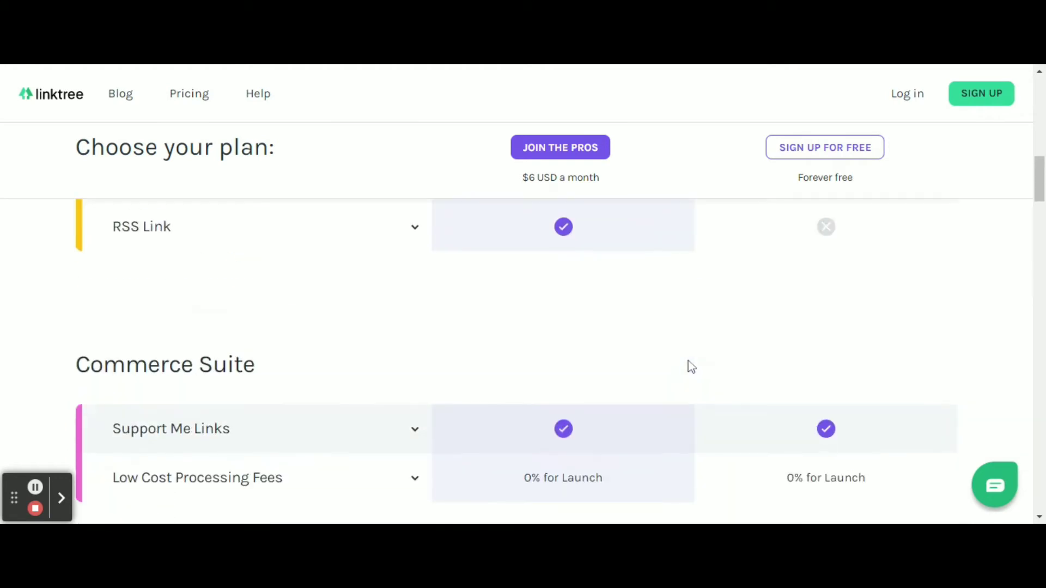
pyautogui.scroll(5, 687, 362)
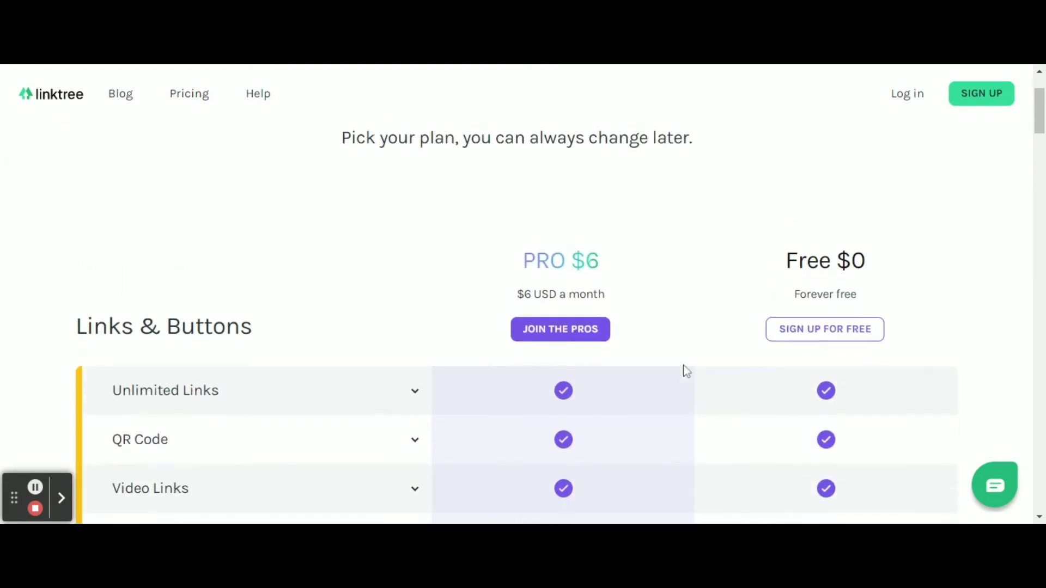
pyautogui.scroll(-10, 684, 364)
pyautogui.scroll(-3, 684, 366)
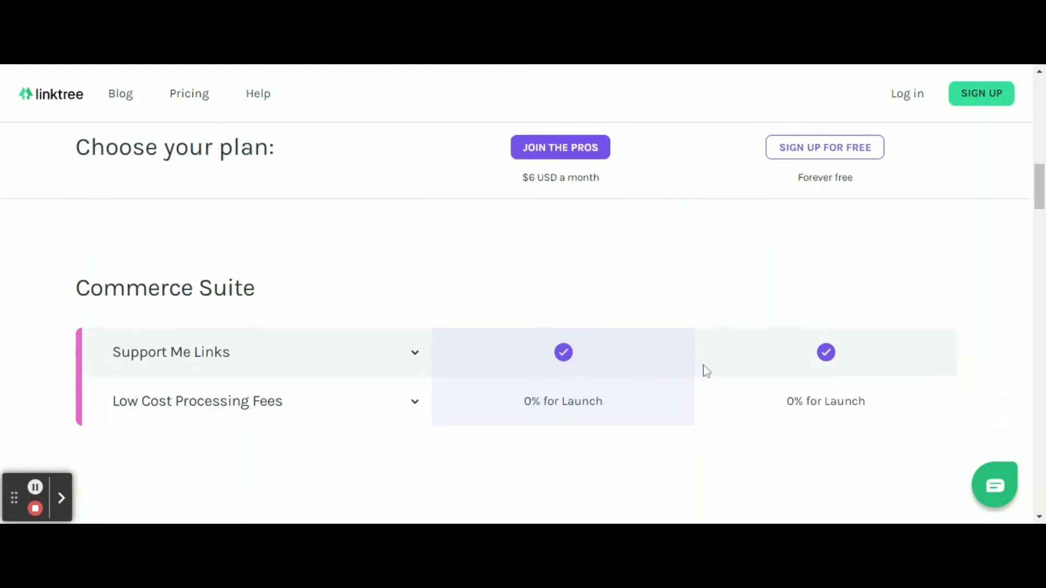
pyautogui.click(415, 353)
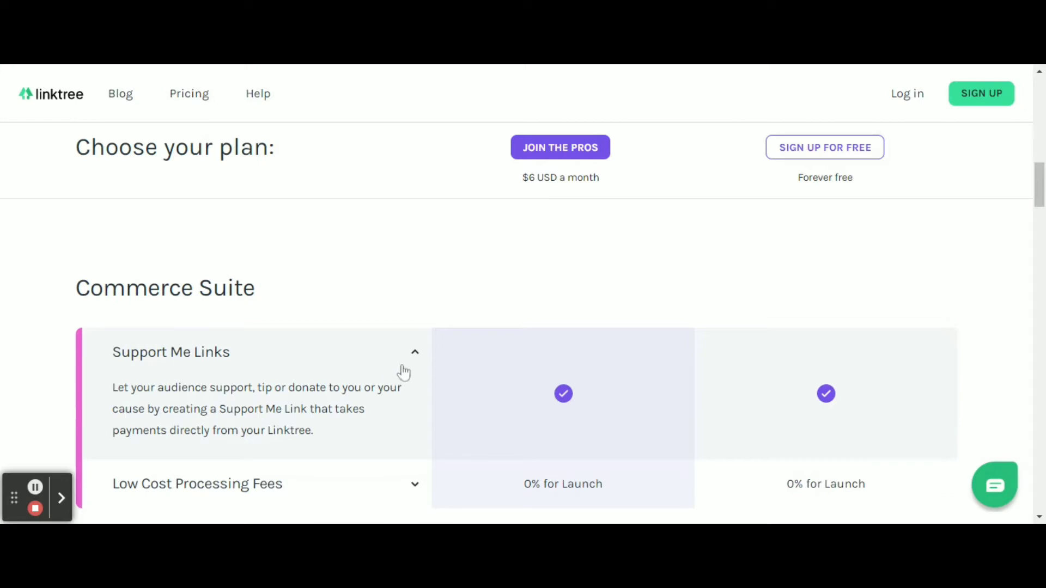
pyautogui.click(416, 352)
# Read the Views and Link Clicks descriptions in the Analytics section, collapsing each entry after reading.
pyautogui.scroll(-3, 551, 369)
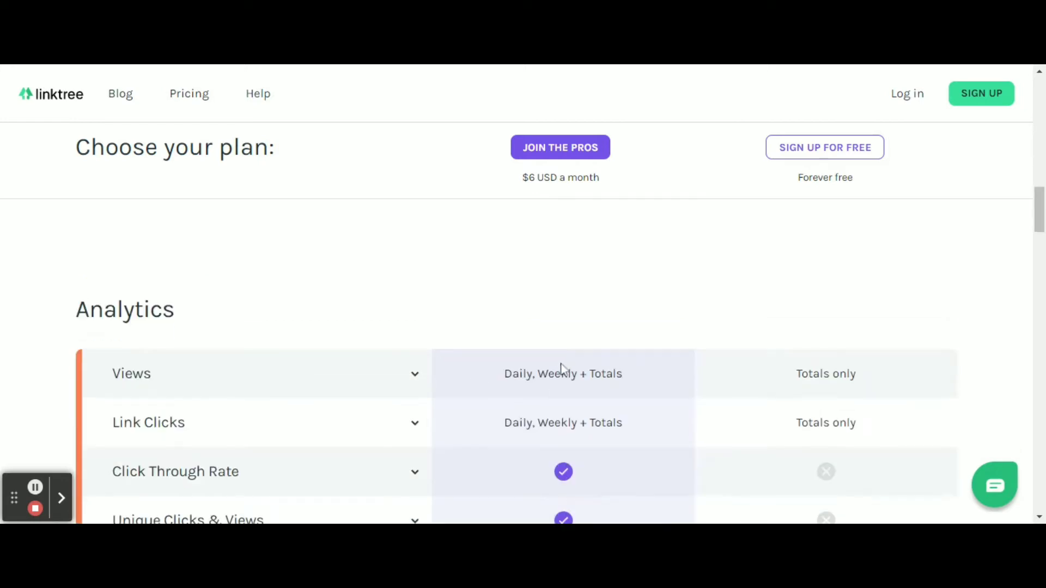
pyautogui.scroll(-1, 763, 384)
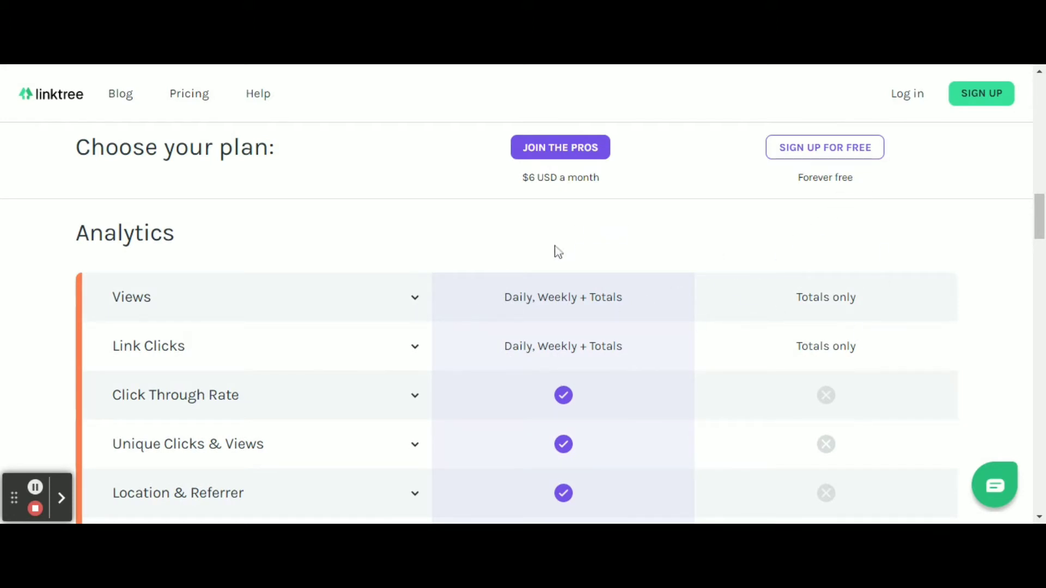
pyautogui.click(416, 298)
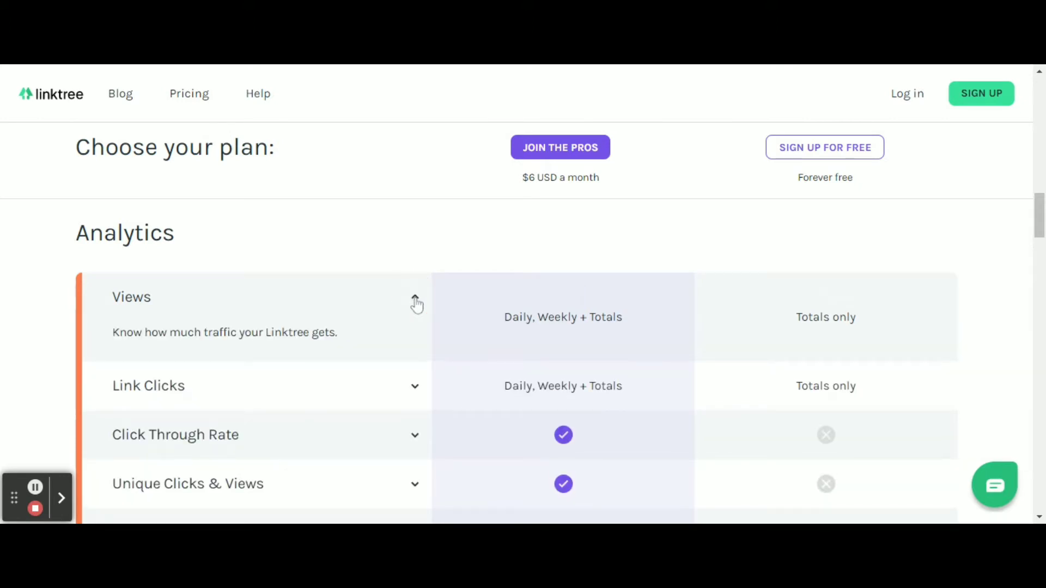
pyautogui.click(416, 304)
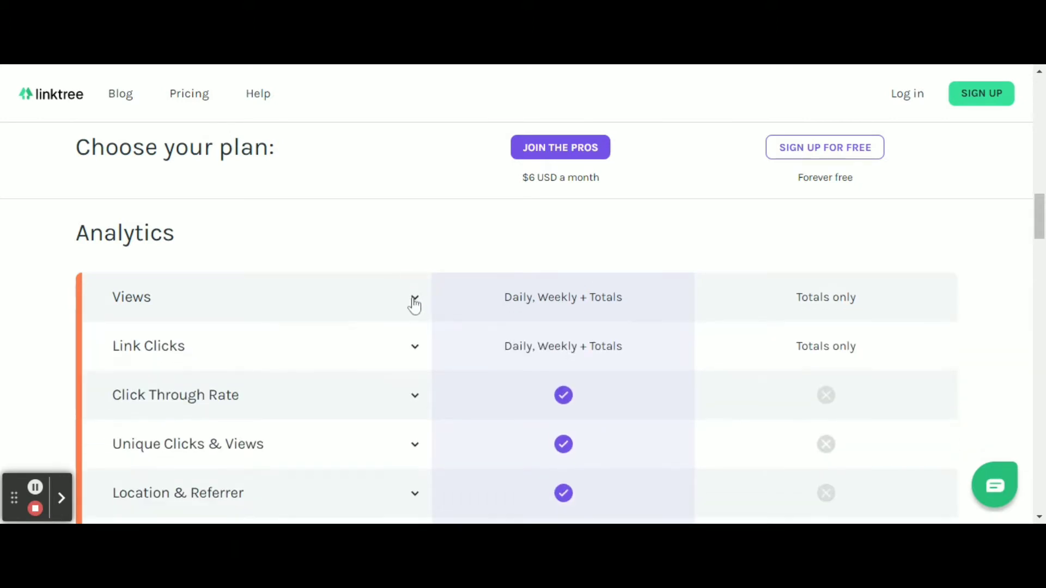
pyautogui.click(417, 349)
pyautogui.click(415, 350)
# Compare the remaining Analytics features, from Click Through Rate to Download Your Data, across the Pro and Free plans.
pyautogui.scroll(-3, 708, 298)
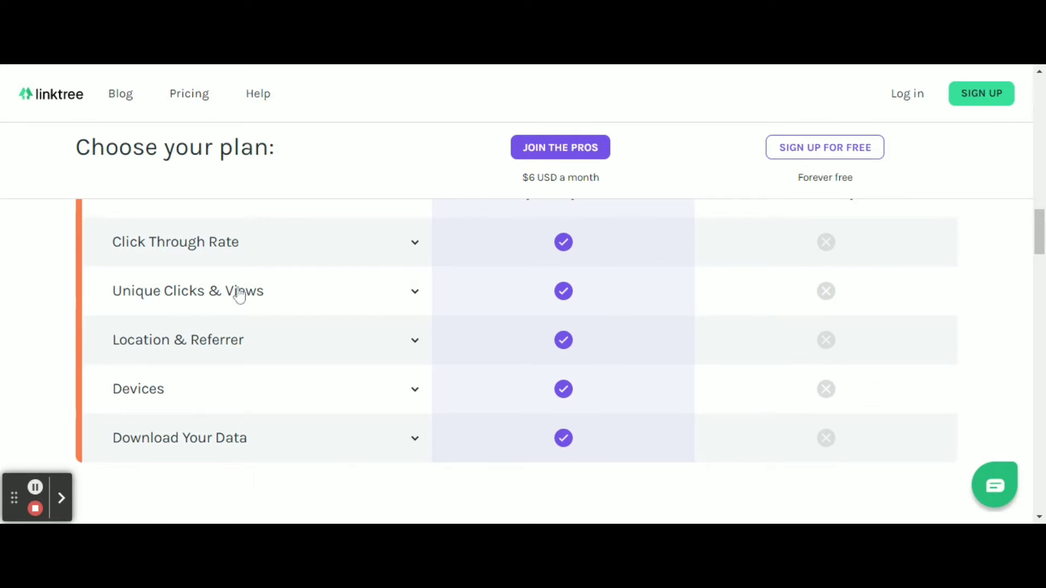
pyautogui.scroll(2, 256, 297)
pyautogui.scroll(-2, 283, 311)
# Compare the Customization features across both plans and read the Pre-Designed Themes description, leaving it collapsed.
pyautogui.scroll(-5, 428, 330)
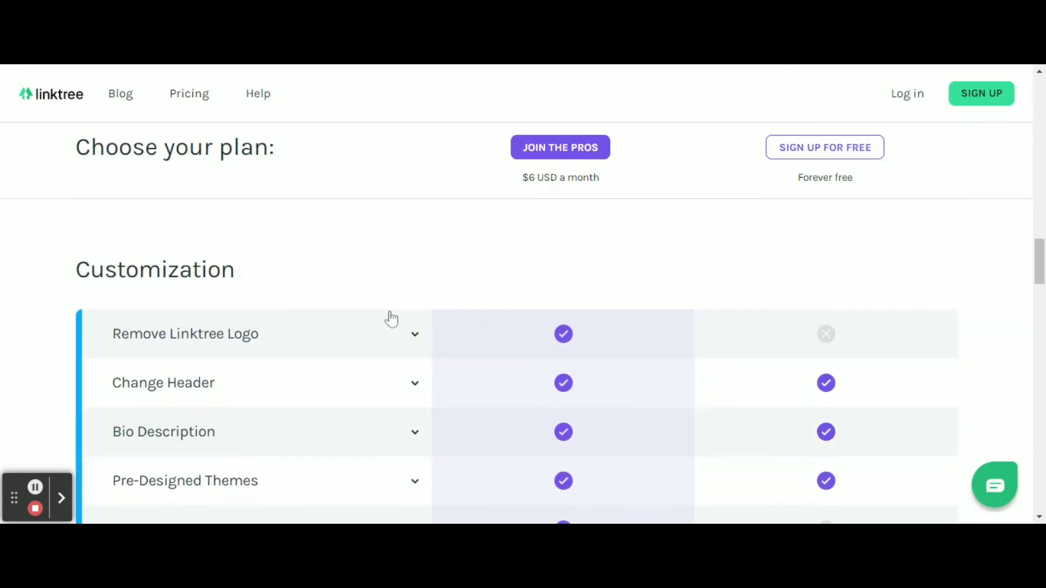
pyautogui.scroll(-1, 391, 319)
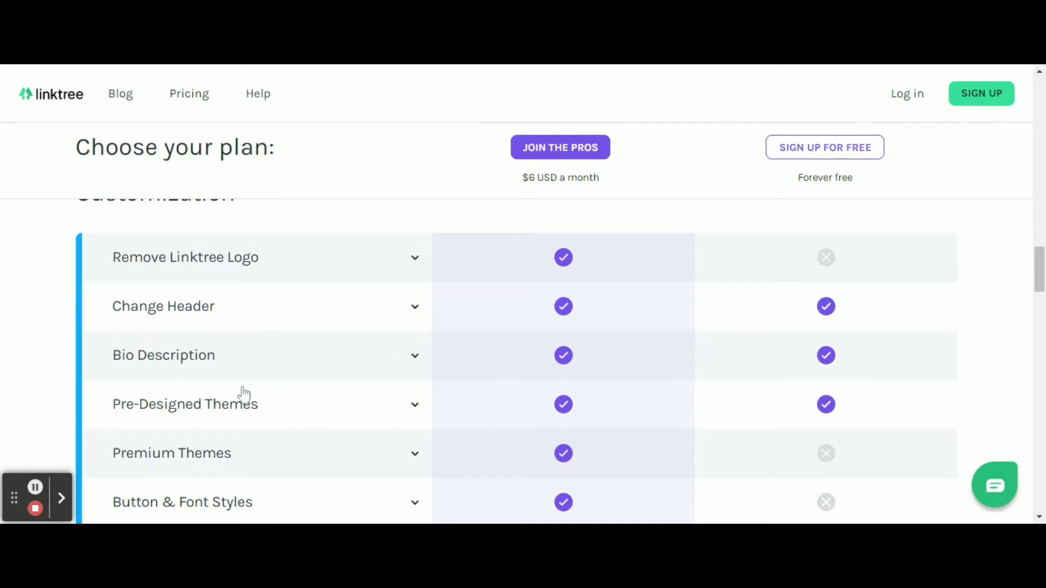
pyautogui.click(414, 404)
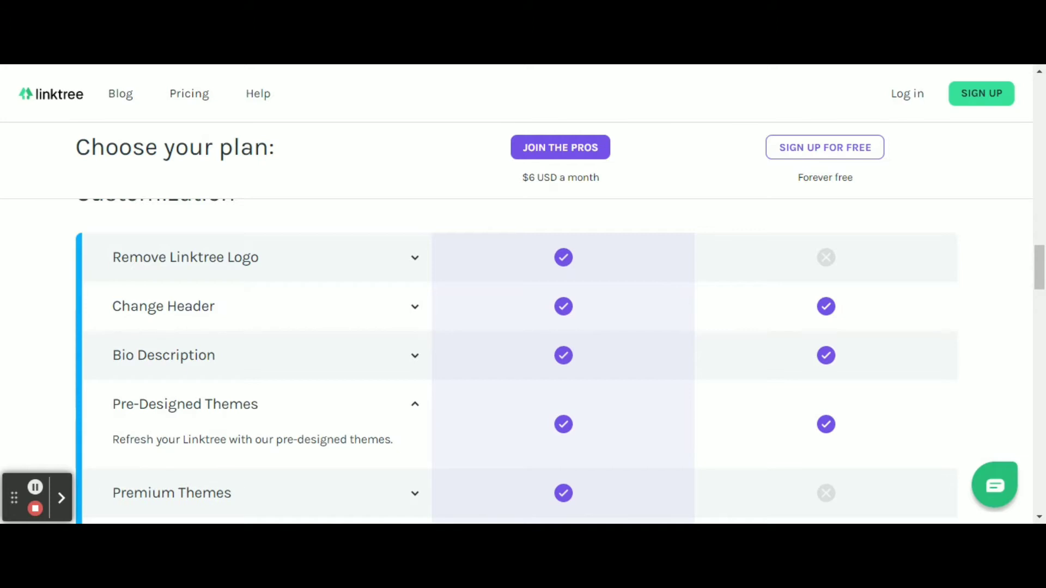
pyautogui.click(414, 403)
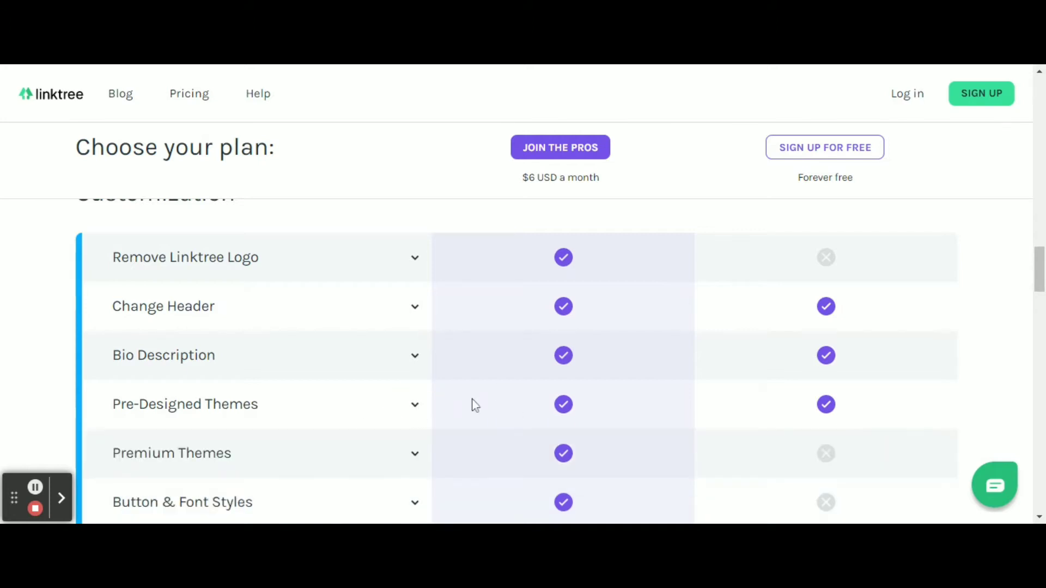
pyautogui.scroll(-1, 519, 378)
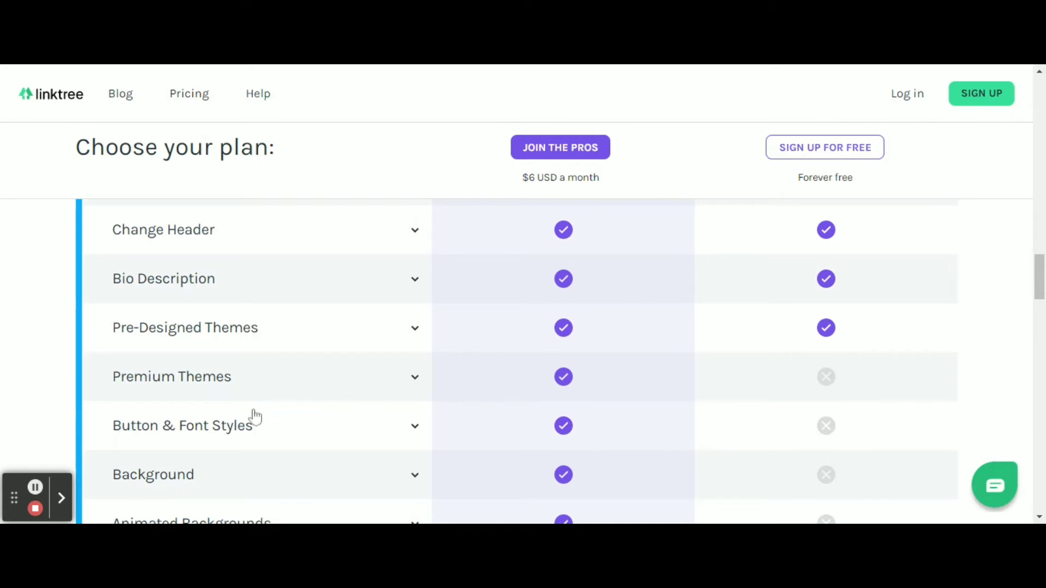
pyautogui.scroll(-1, 341, 380)
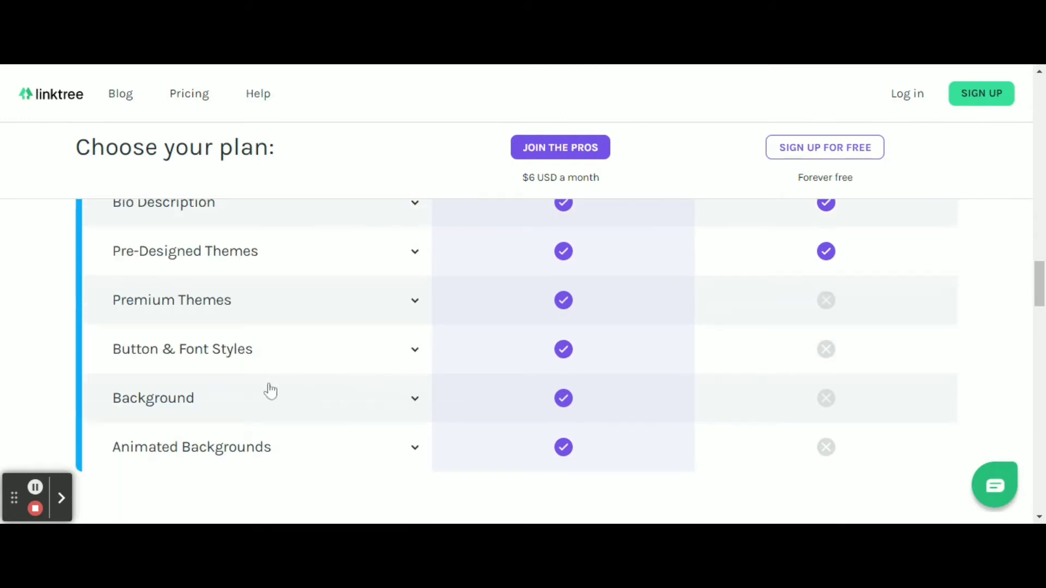
# Compare the Integrations available in each plan, from Mailchimp down to Vimeo.
pyautogui.scroll(-5, 417, 378)
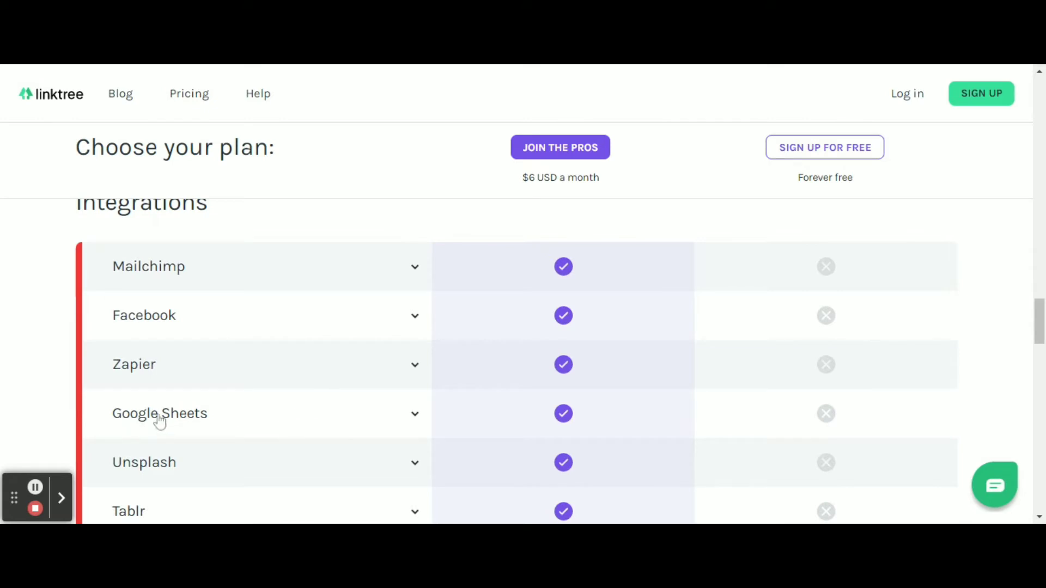
pyautogui.scroll(-3, 433, 346)
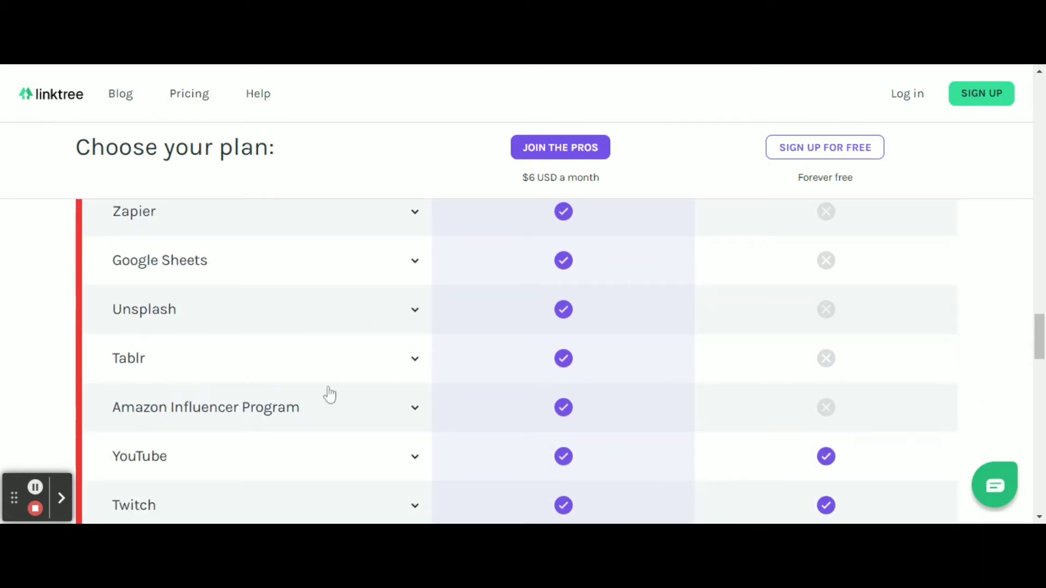
pyautogui.scroll(-2, 504, 391)
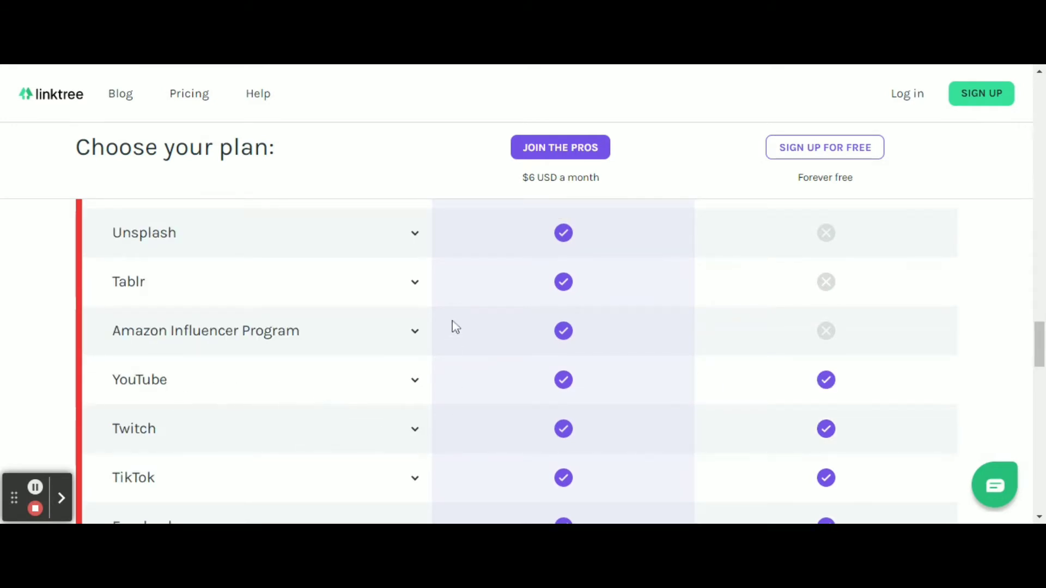
pyautogui.scroll(-3, 385, 402)
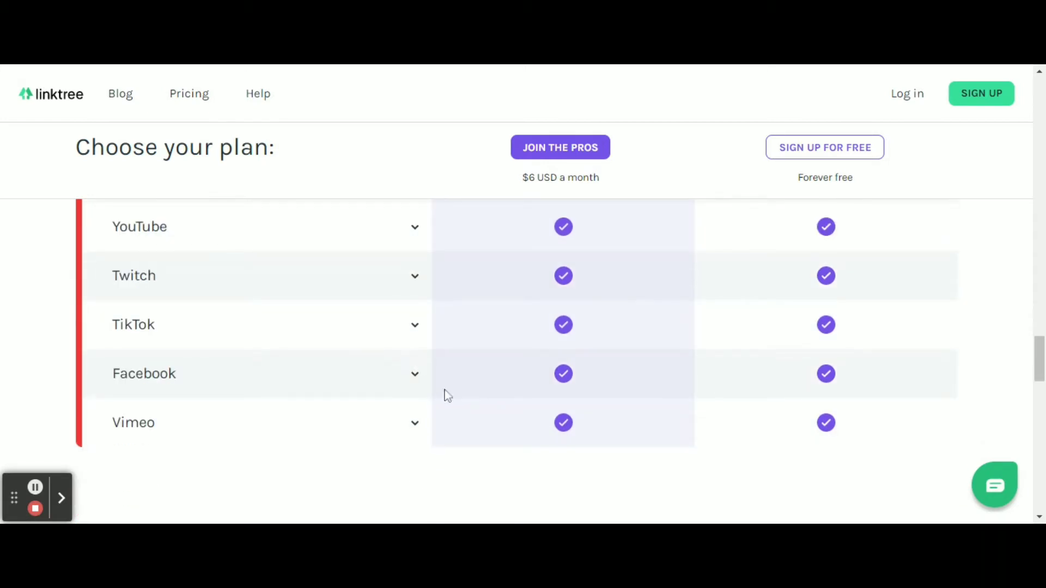
# Read the Custom Meta and UTM Parameters descriptions in the Marketing tech section, collapsing both entries after reading.
pyautogui.scroll(-5, 418, 383)
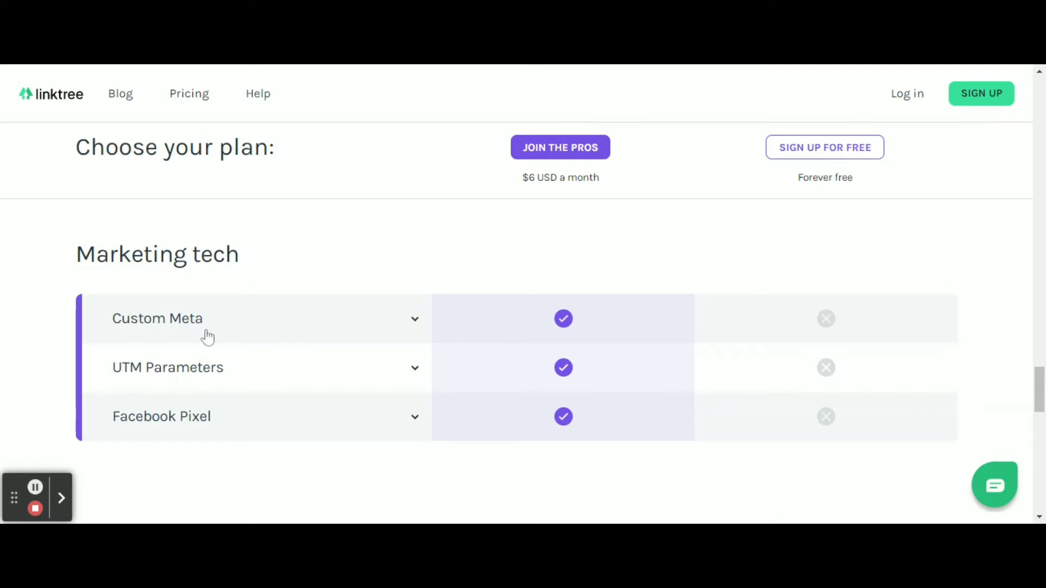
pyautogui.click(418, 321)
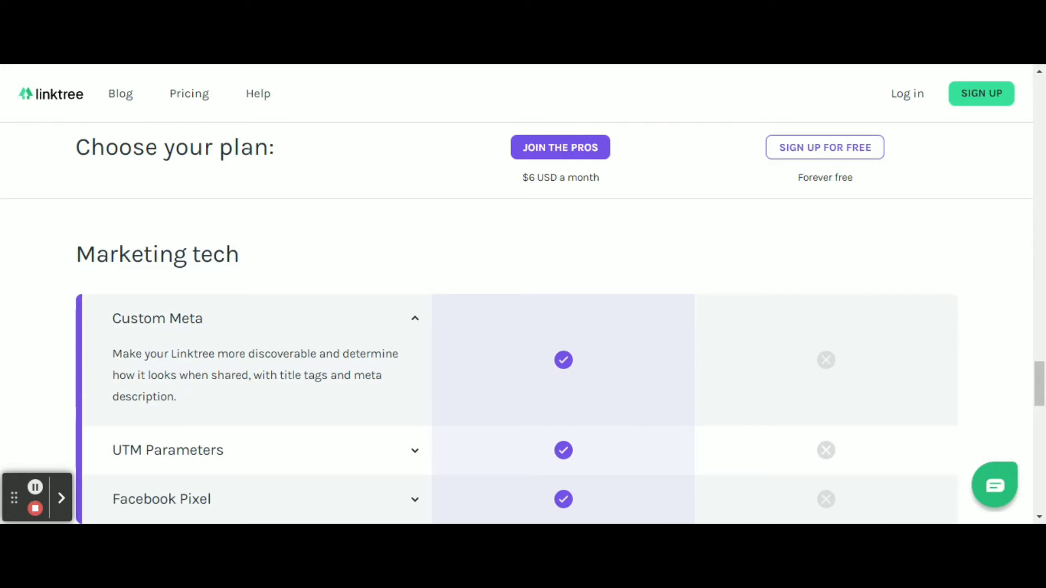
pyautogui.click(417, 322)
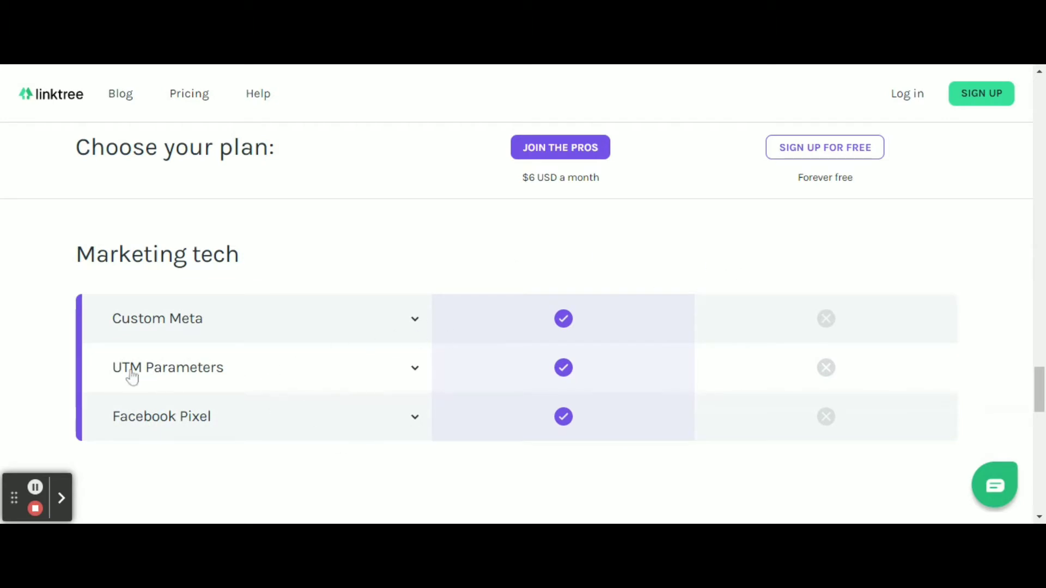
pyautogui.click(413, 370)
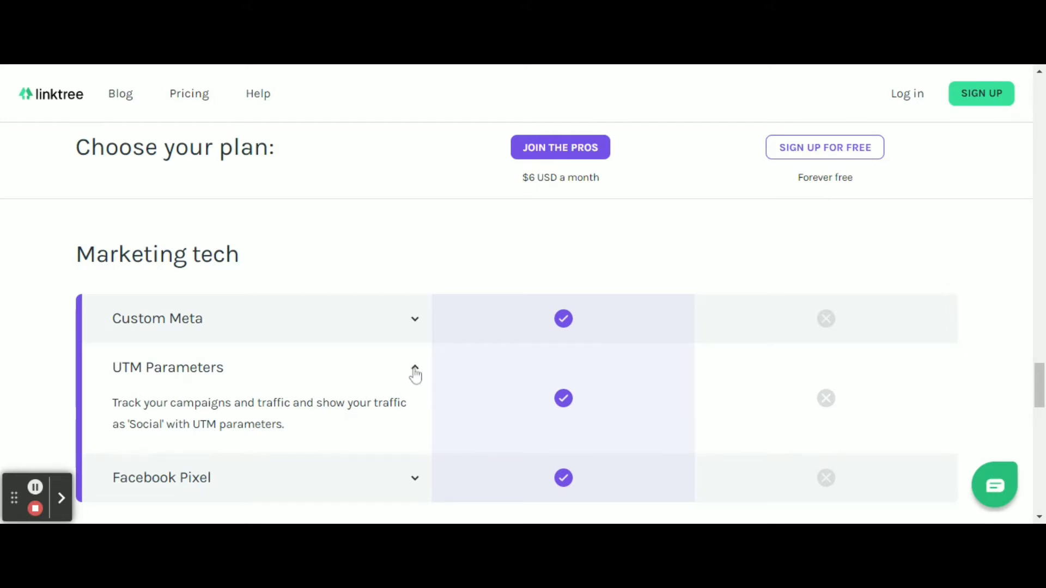
pyautogui.click(415, 371)
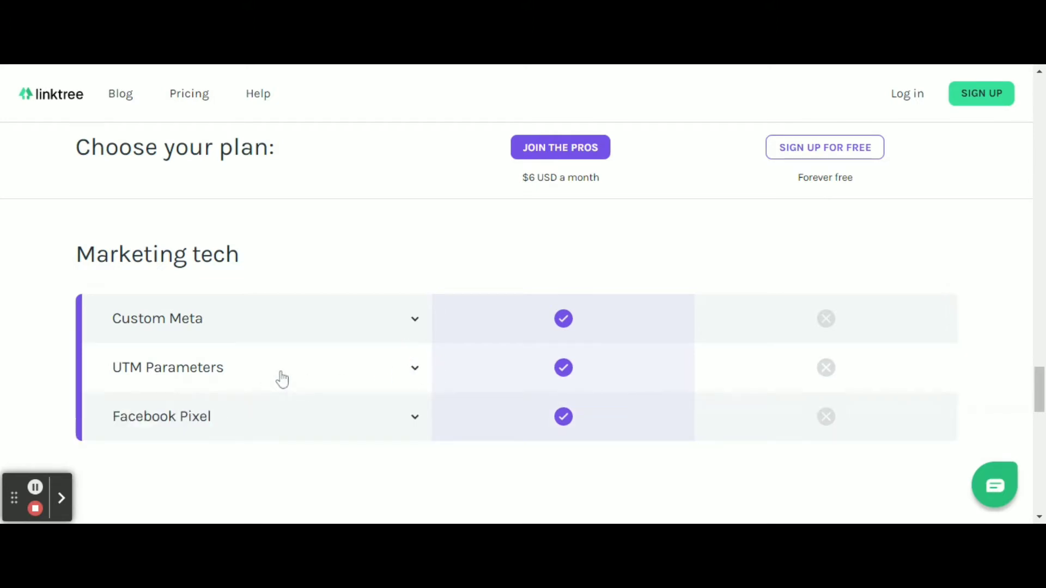
# Compare the features under "And more!" and read the Add Custom T's & C's description, leaving it collapsed.
pyautogui.scroll(-5, 288, 379)
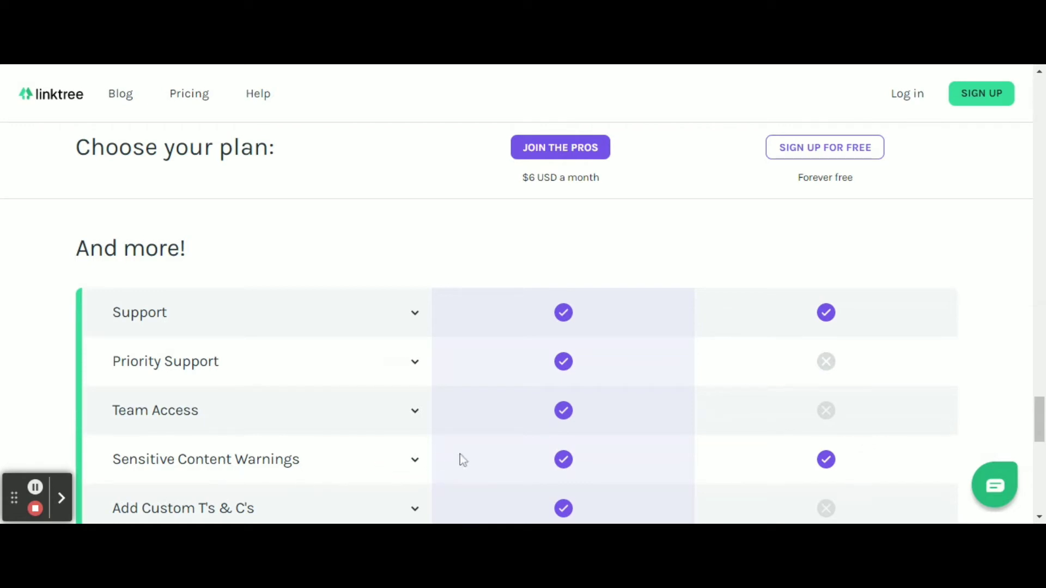
pyautogui.scroll(-3, 536, 373)
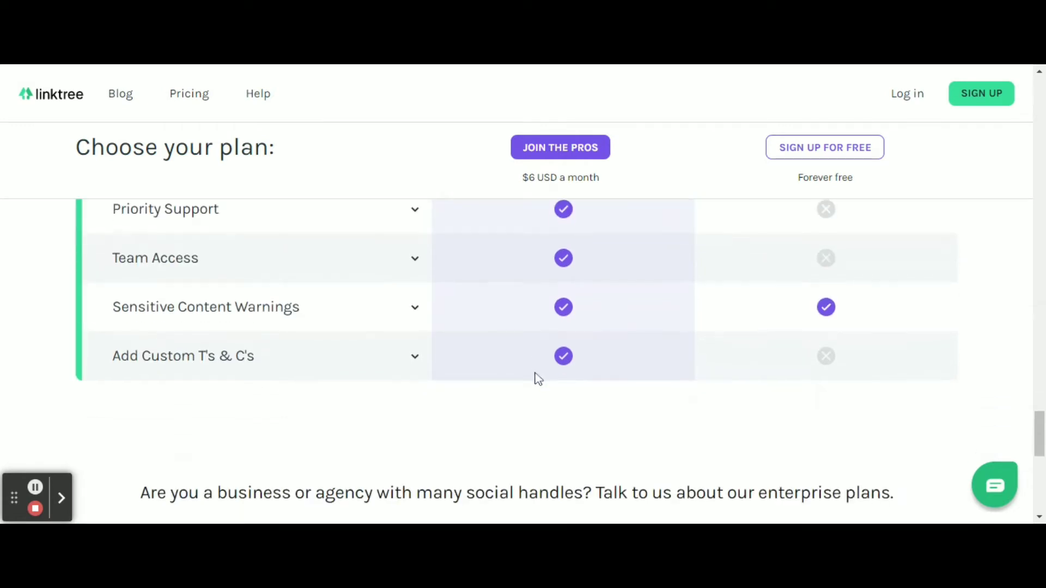
pyautogui.scroll(3, 534, 375)
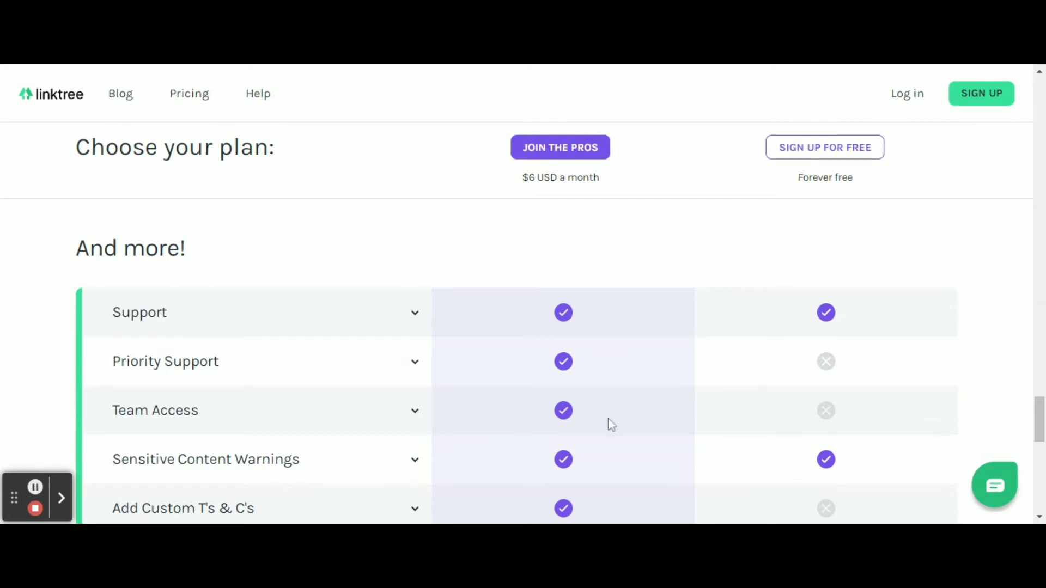
pyautogui.scroll(-1, 510, 415)
pyautogui.click(415, 436)
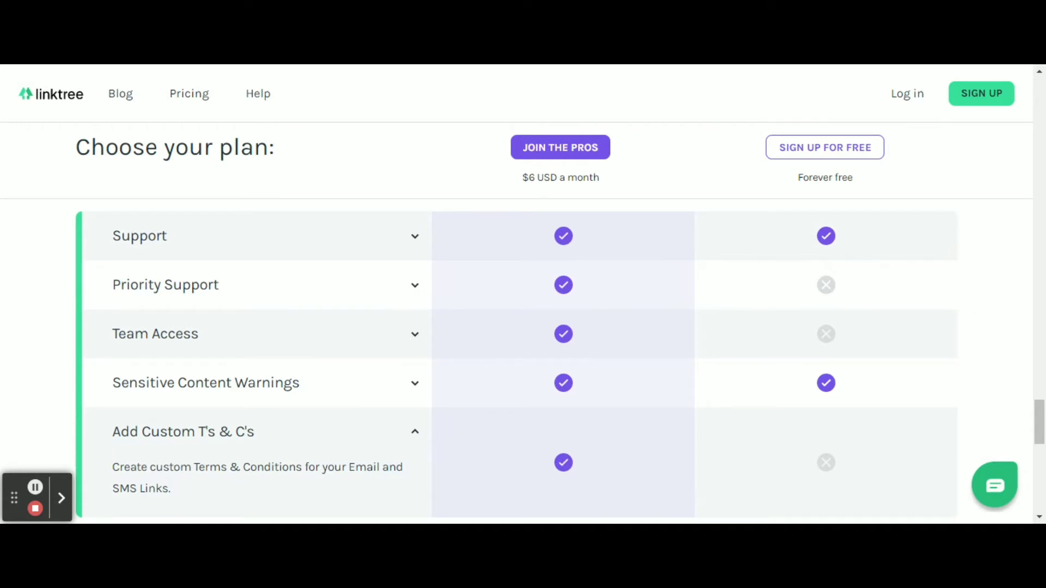
pyautogui.click(416, 432)
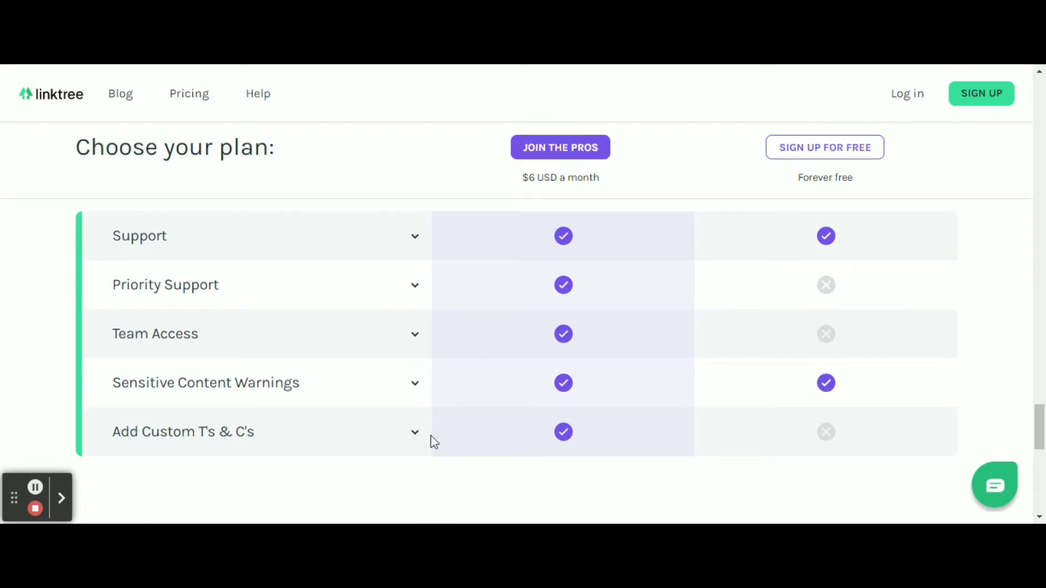
# Check the enterprise plan offer below the comparison table, then return to the plan prices at the start of the page.
pyautogui.scroll(-12, 435, 440)
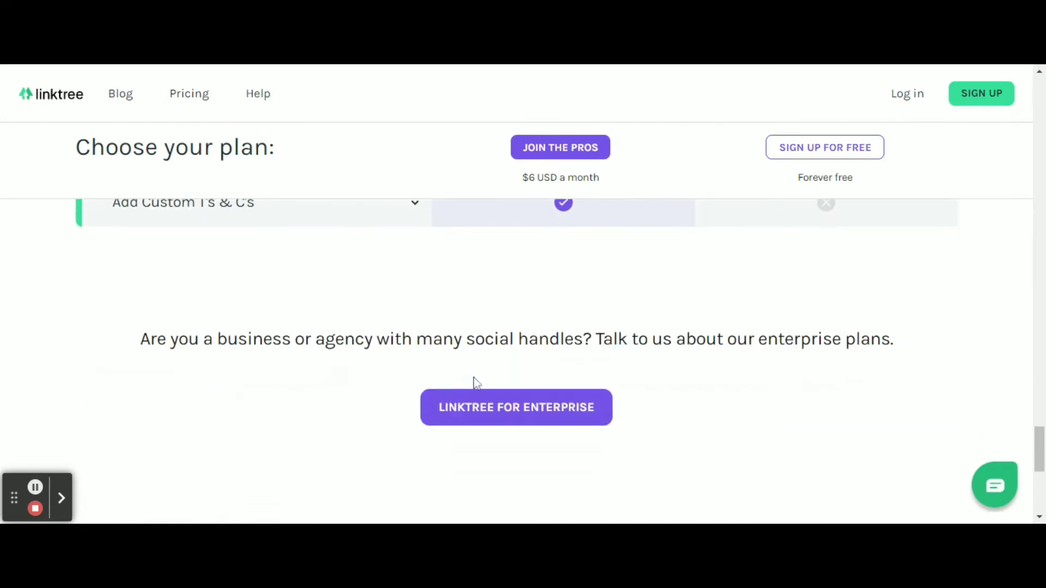
pyautogui.scroll(15, 469, 387)
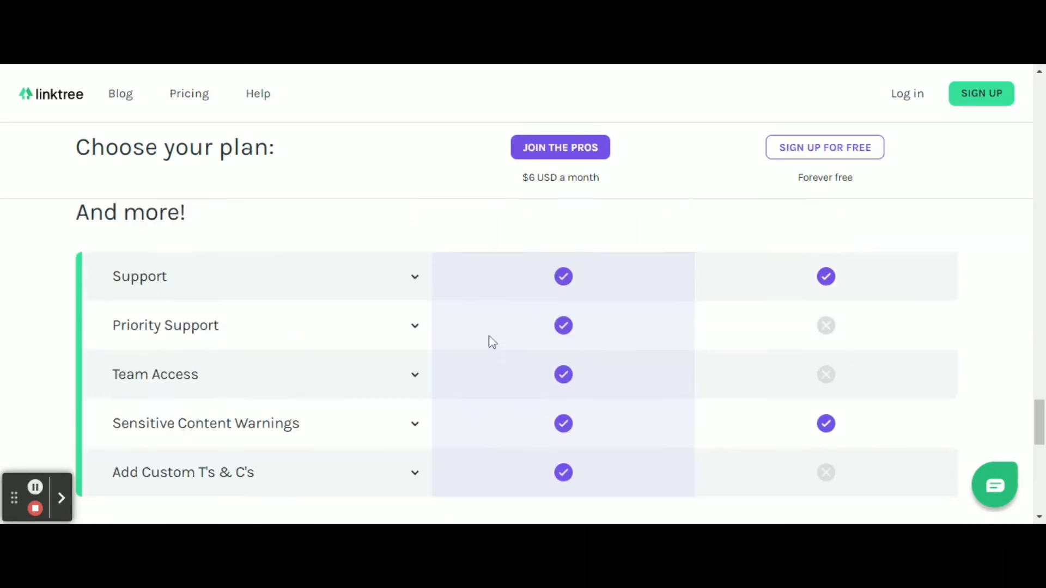
pyautogui.scroll(12, 508, 334)
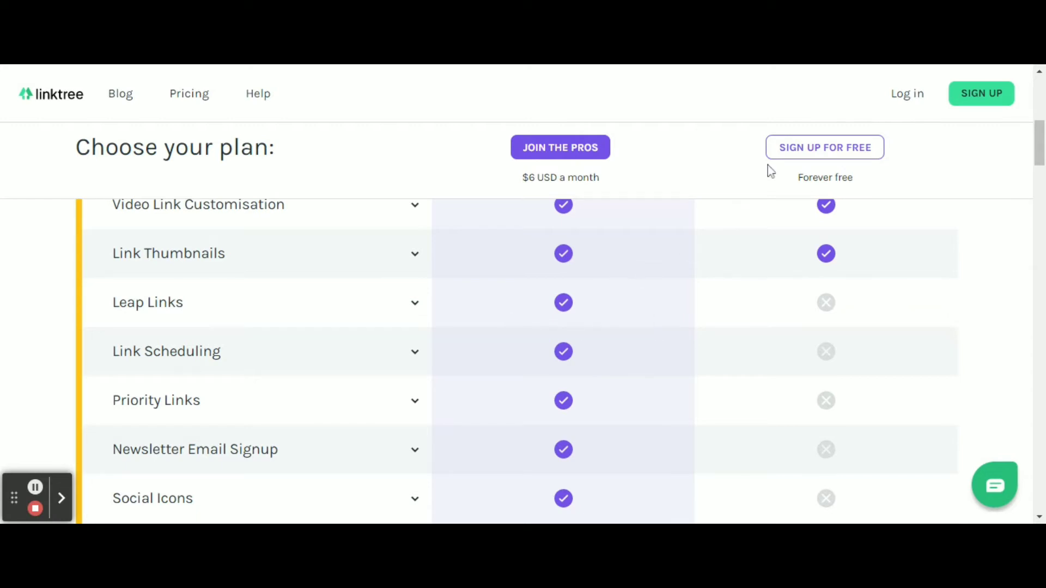
pyautogui.scroll(10, 636, 348)
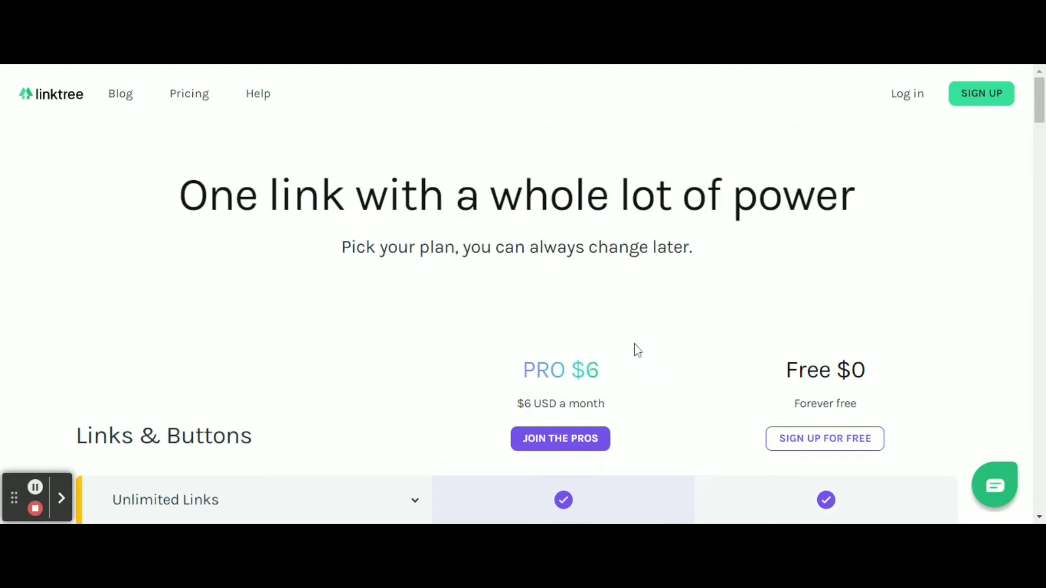
pyautogui.click(61, 500)
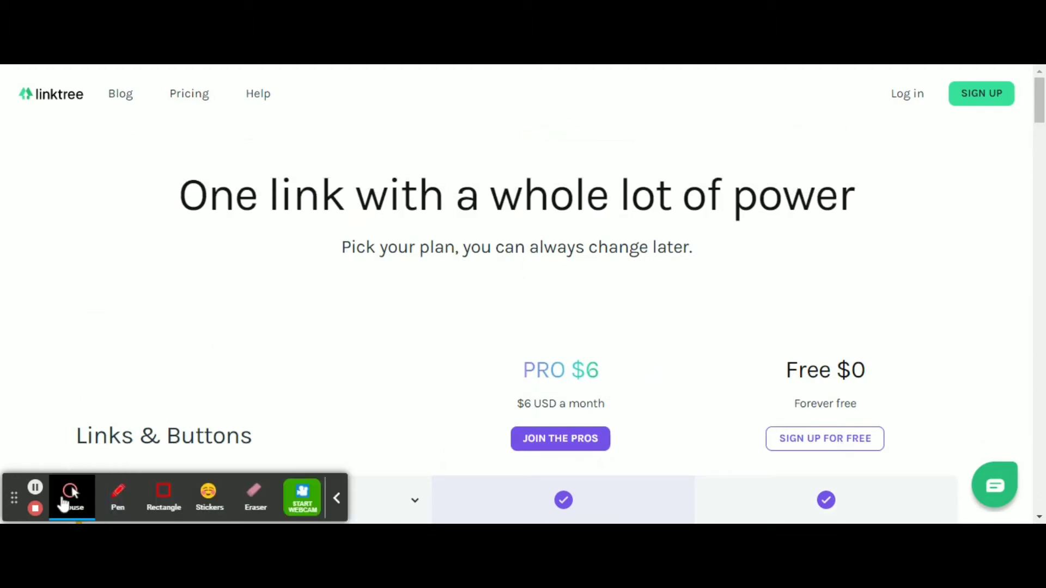
pyautogui.click(300, 499)
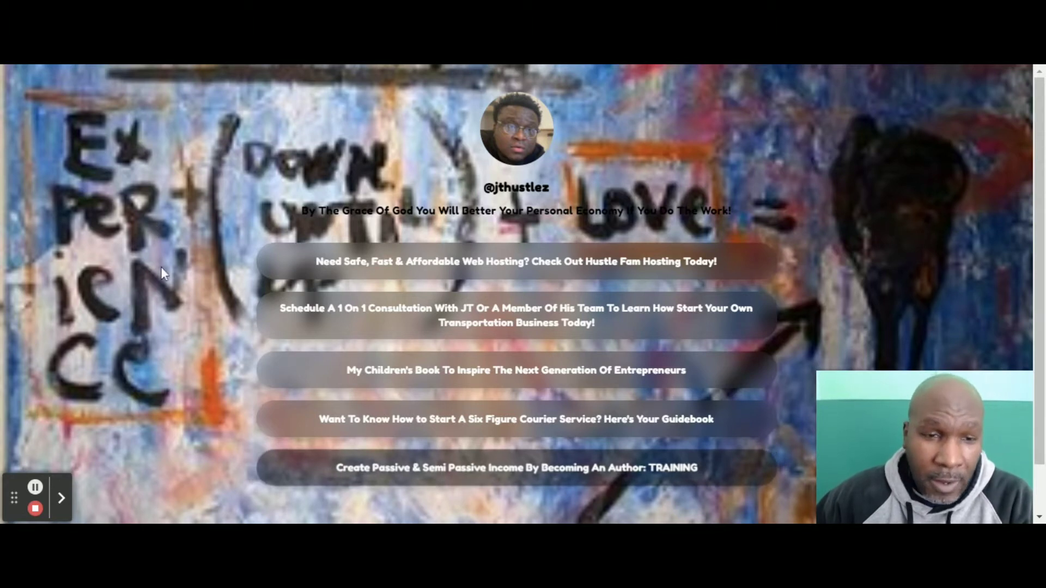
# Look over the example Linktree profile page, examining its background, bio and links from web hosting to author training.
pyautogui.scroll(-1, 173, 268)
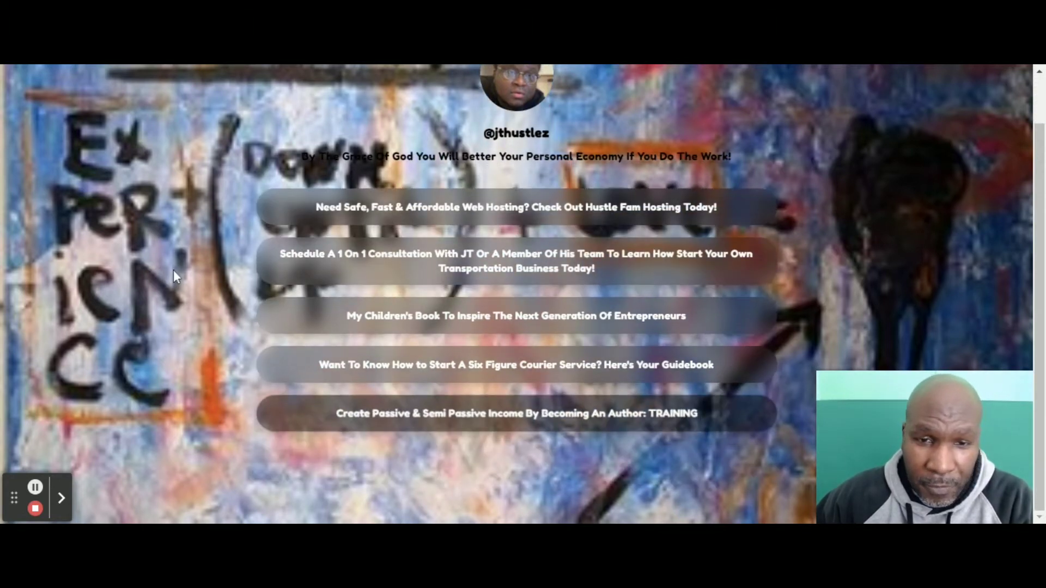
pyautogui.scroll(1, 173, 270)
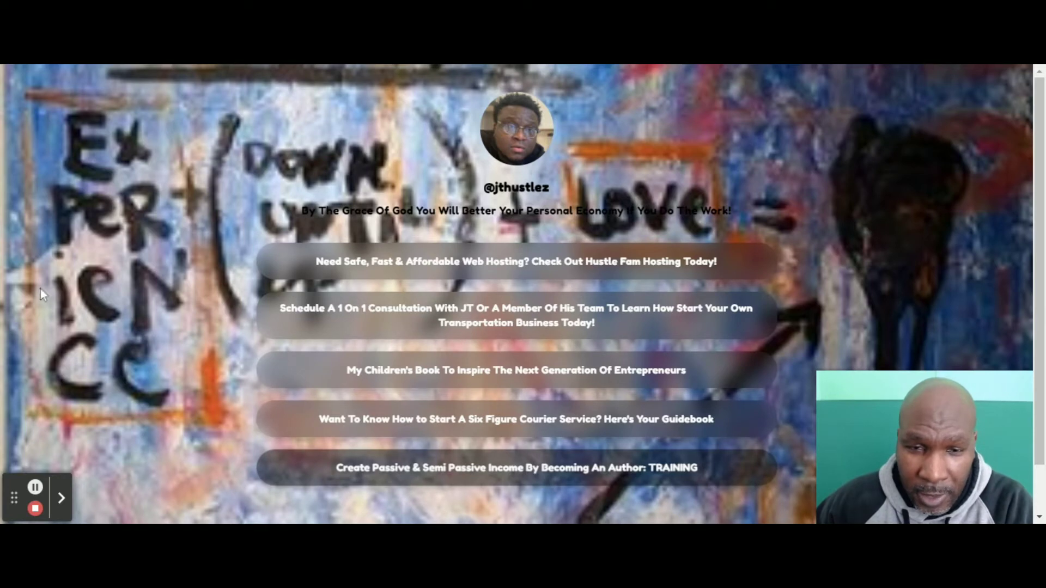
pyautogui.scroll(-1, 175, 302)
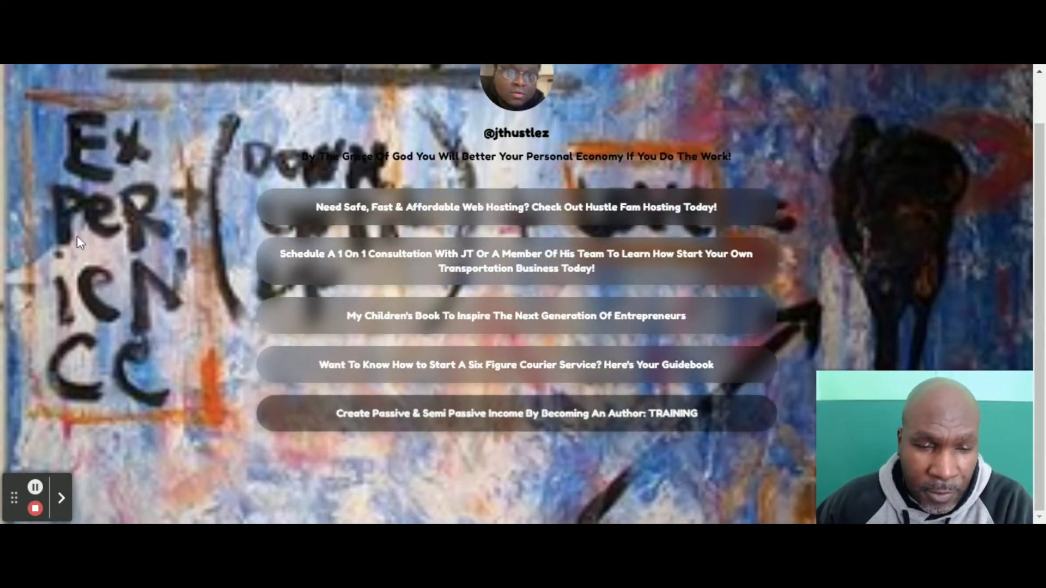
pyautogui.scroll(1, 142, 299)
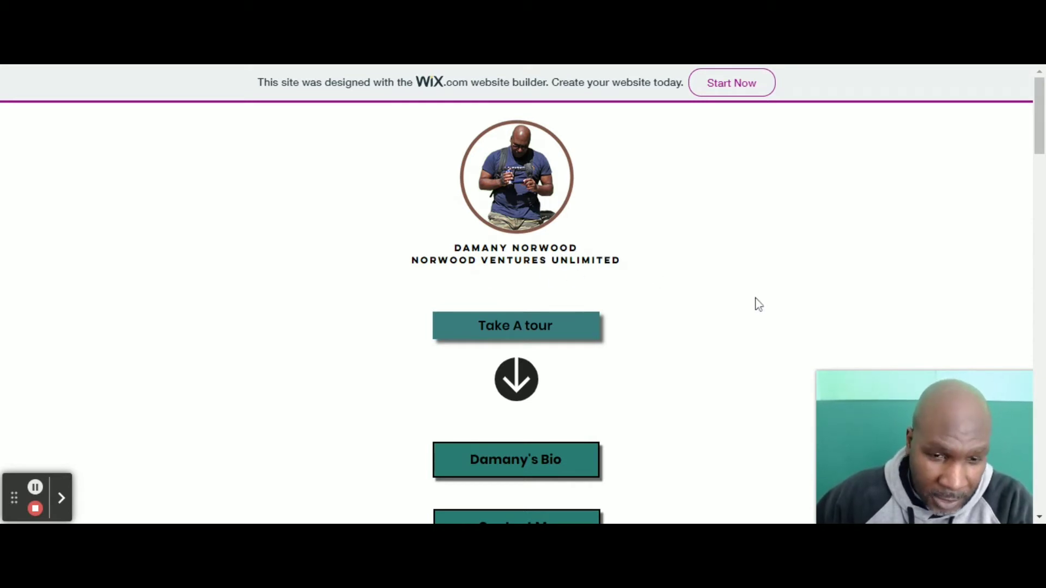
# Examine the opening of the Wix-built link page, from the tour heading and the bio and contact buttons to the Ventures links.
pyautogui.scroll(-2, 626, 349)
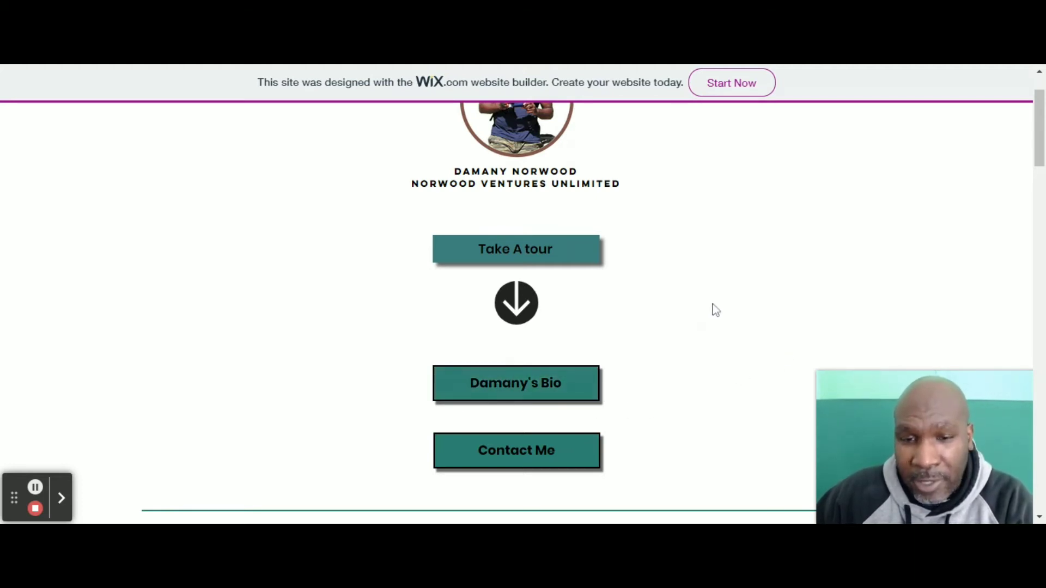
pyautogui.scroll(-1, 715, 310)
pyautogui.scroll(-1, 687, 283)
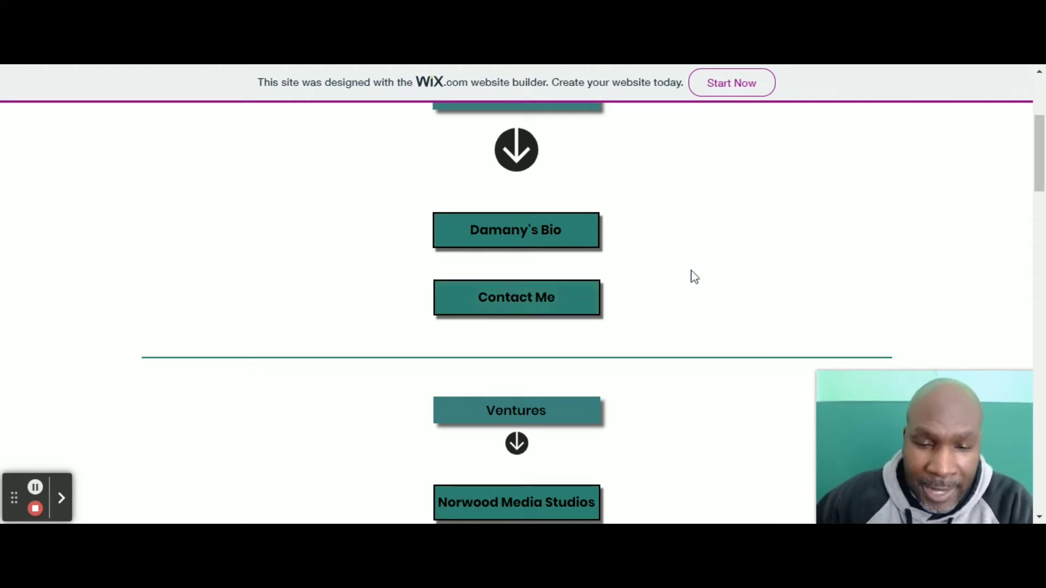
pyautogui.scroll(-1, 689, 277)
pyautogui.scroll(3, 670, 289)
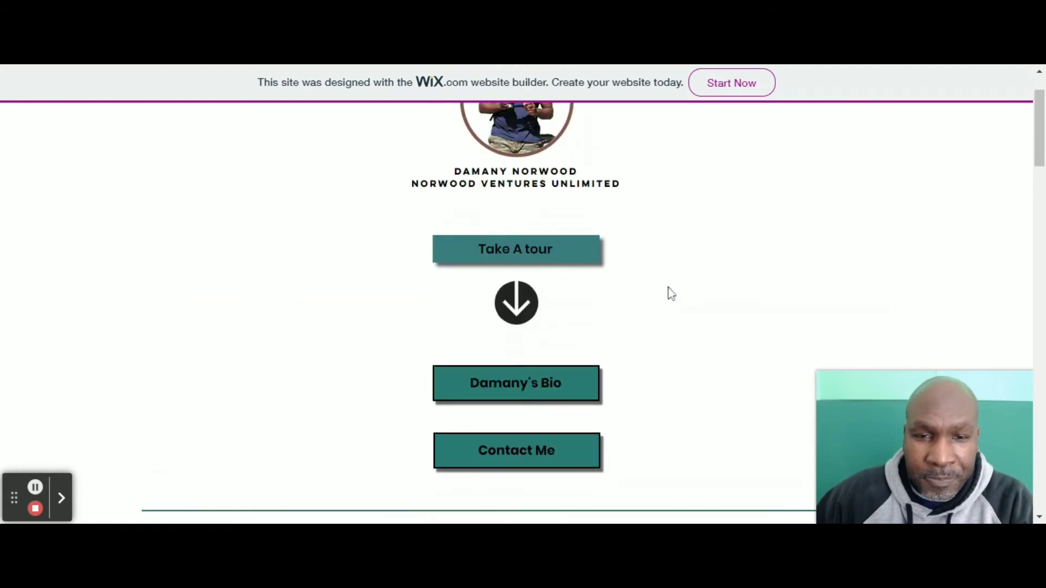
pyautogui.scroll(-5, 669, 294)
pyautogui.scroll(-1, 685, 308)
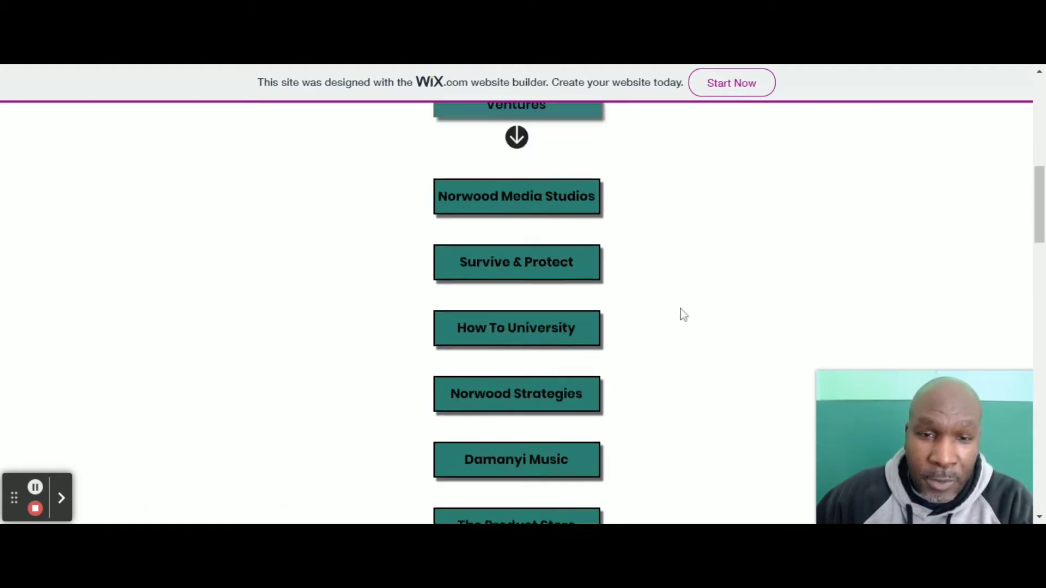
pyautogui.scroll(6, 683, 310)
pyautogui.scroll(-7, 689, 308)
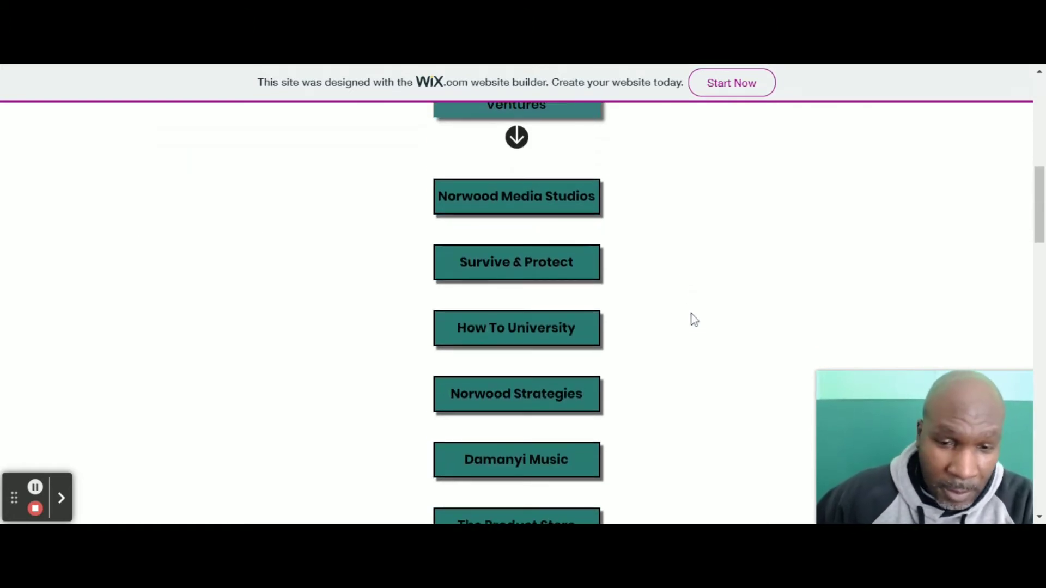
# Survey the Wix page's Ventures, Exclusive Shows, Podcast Audio Shows and Social Media sections, then return to the profile header.
pyautogui.scroll(-8, 688, 309)
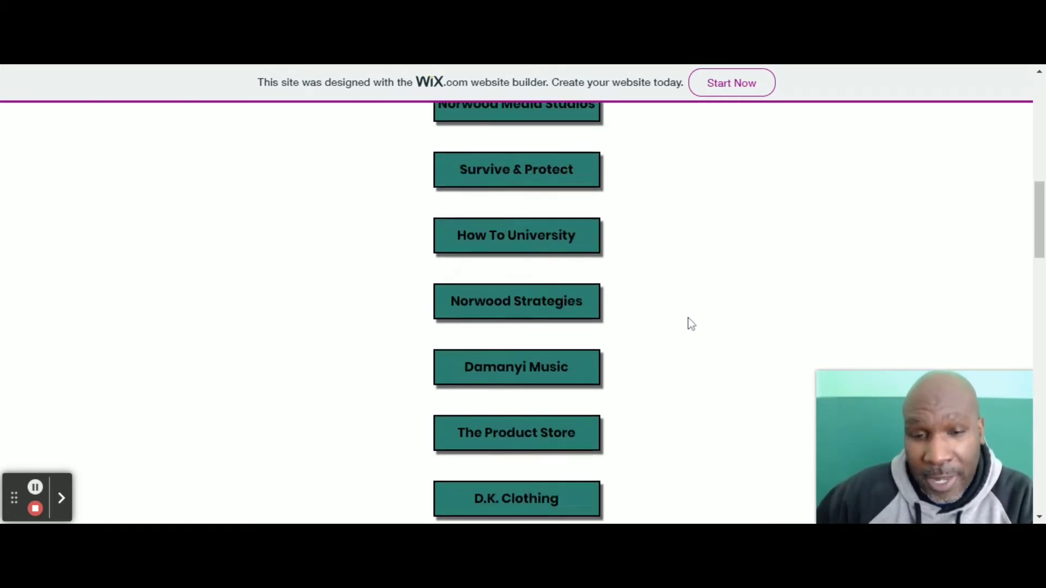
pyautogui.scroll(-12, 703, 327)
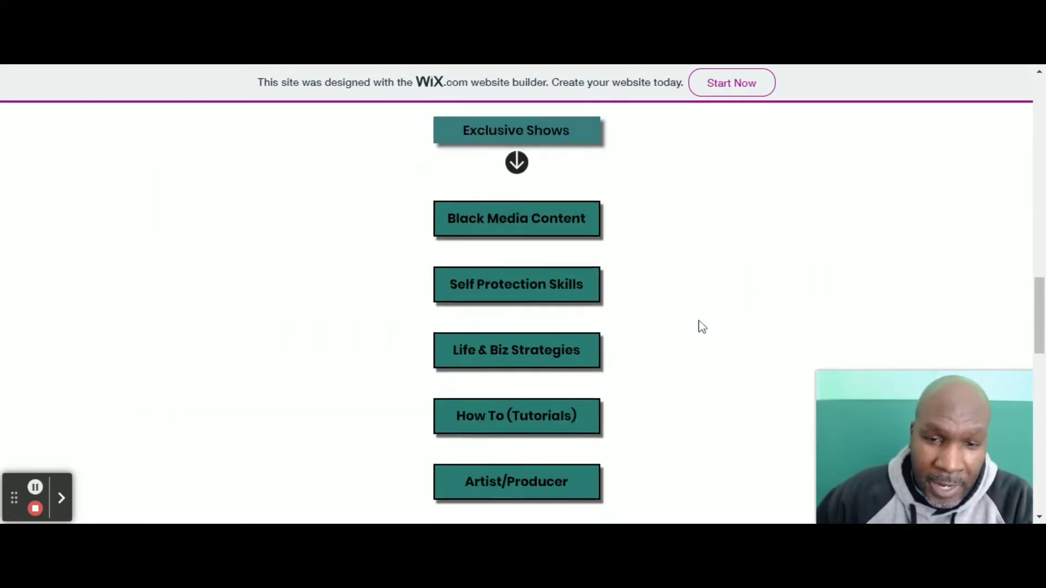
pyautogui.scroll(-2, 689, 341)
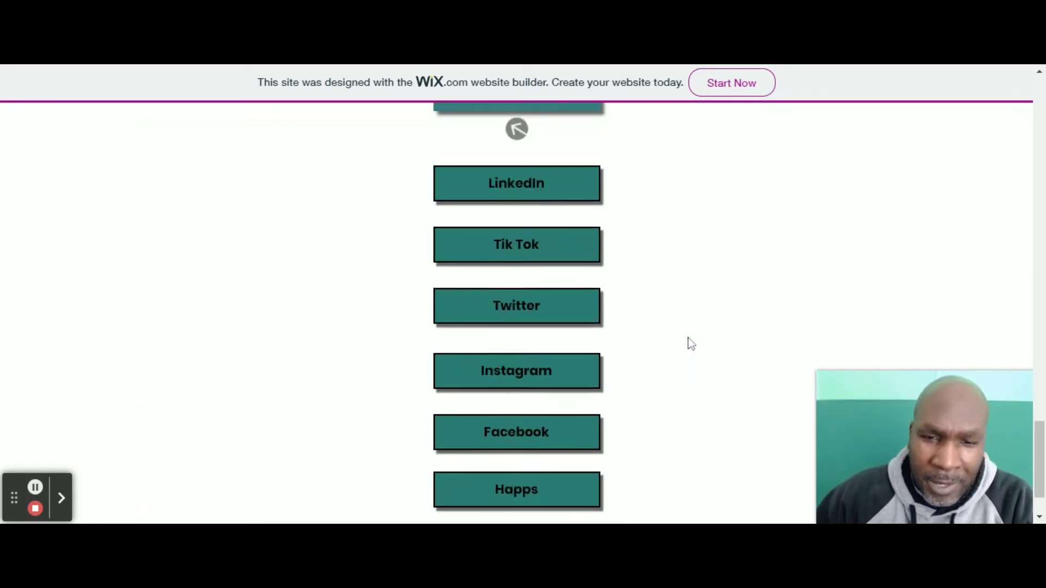
pyautogui.scroll(6, 691, 378)
pyautogui.scroll(20, 693, 380)
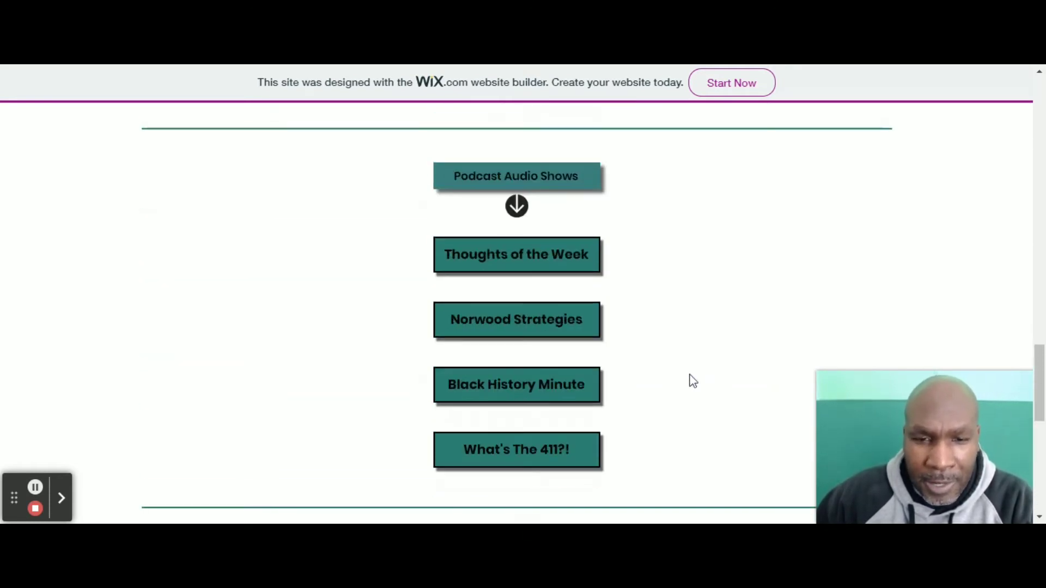
pyautogui.scroll(6, 695, 366)
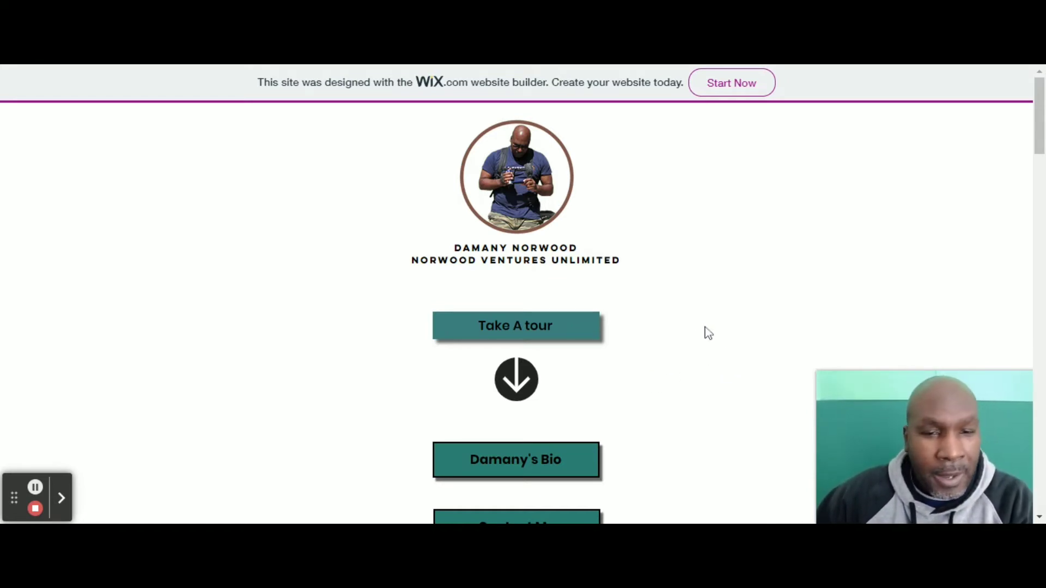
pyautogui.scroll(-3, 705, 335)
pyautogui.scroll(3, 717, 346)
pyautogui.scroll(-15, 717, 343)
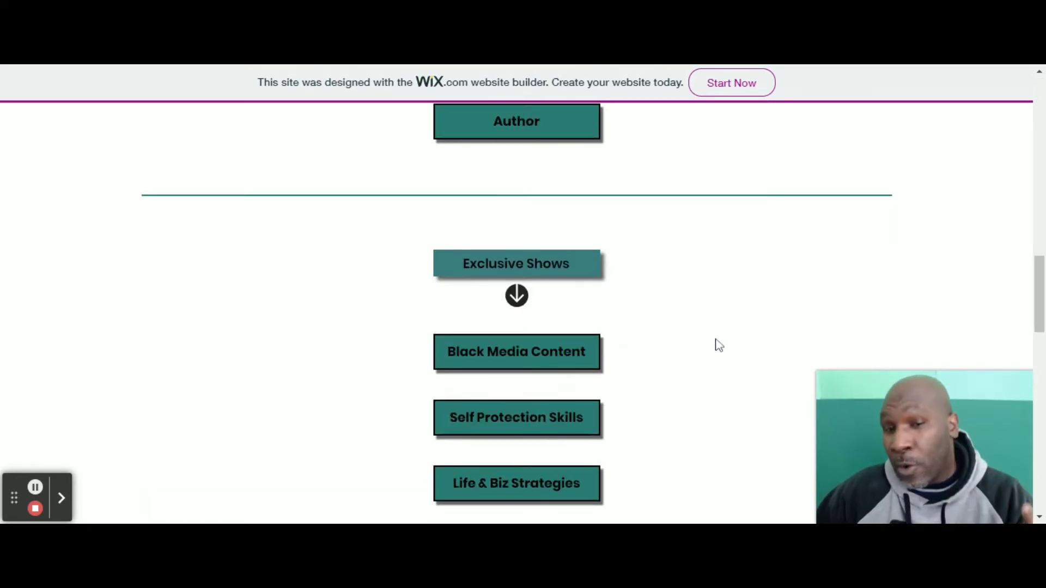
pyautogui.scroll(-5, 718, 344)
pyautogui.scroll(20, 717, 345)
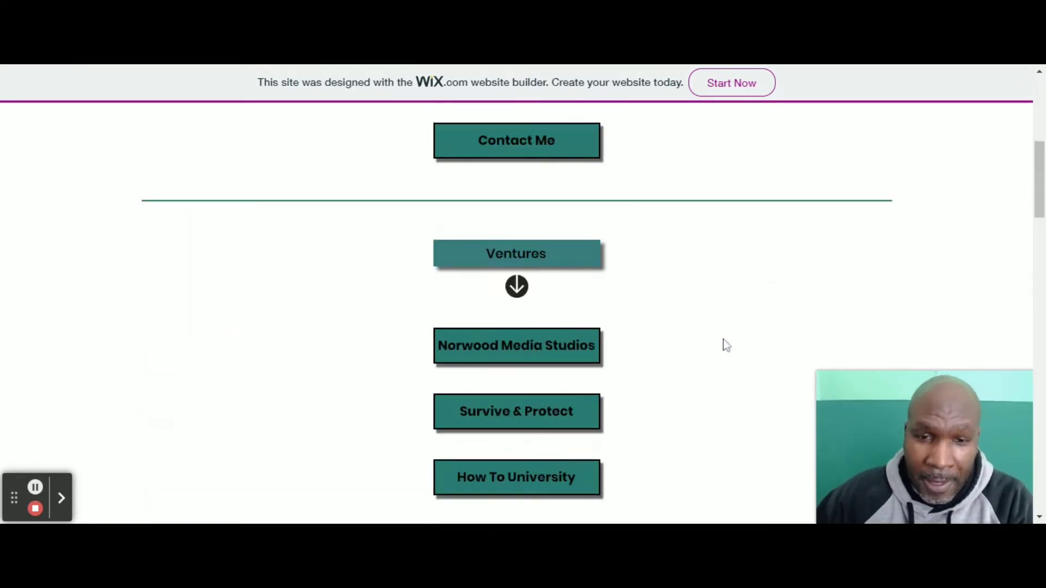
# Review how the links are grouped under section headings, from the contact button through Ventures to the last Social Media link, Brighteon.
pyautogui.scroll(-4, 713, 361)
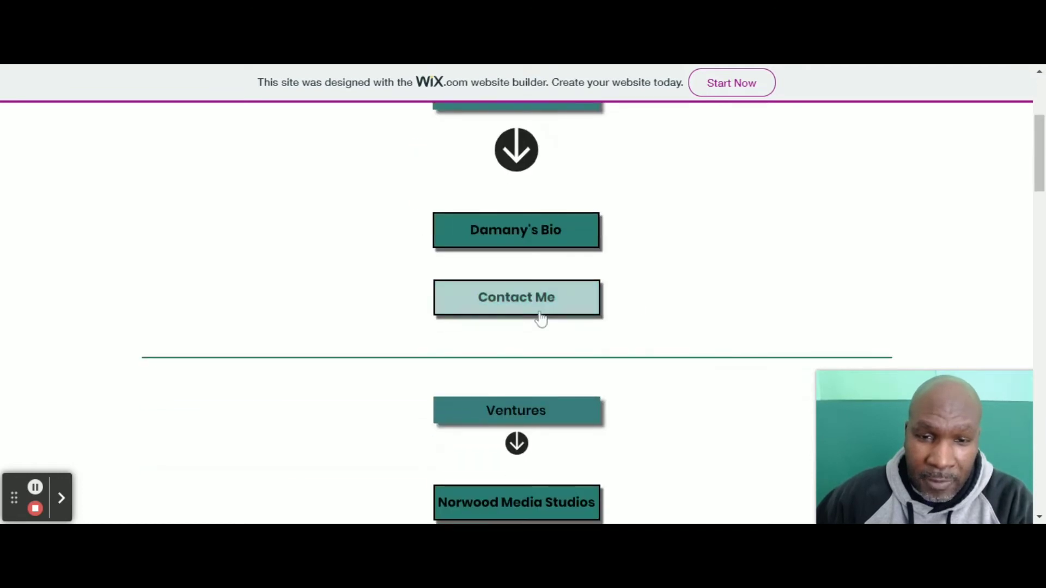
pyautogui.scroll(-3, 665, 317)
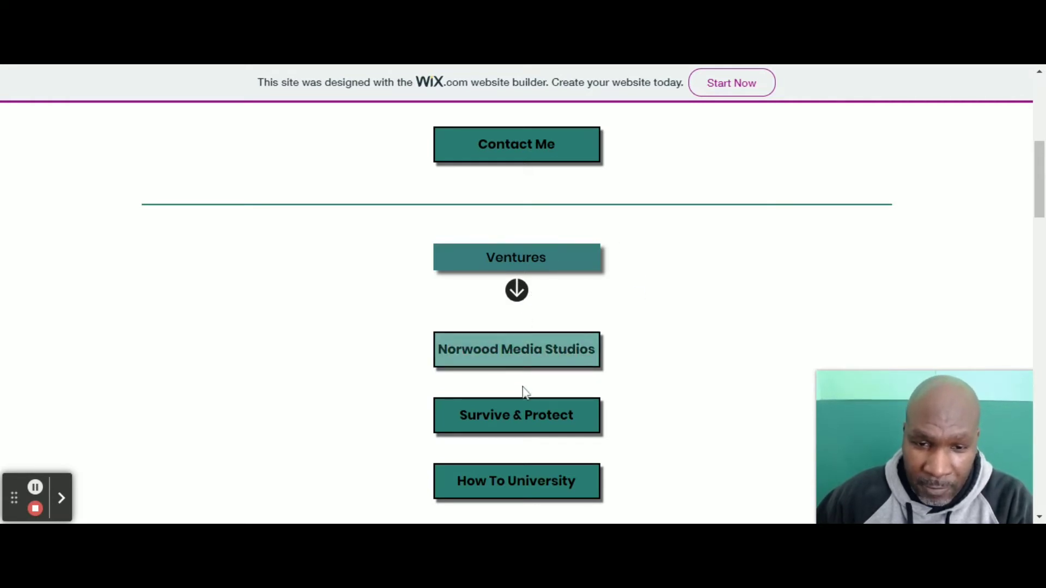
pyautogui.scroll(-1, 665, 305)
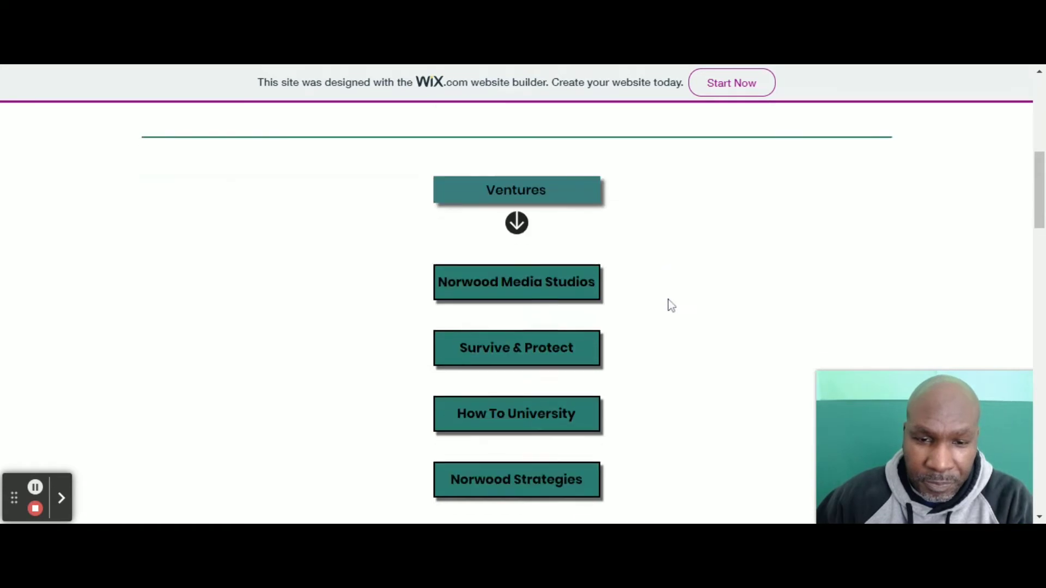
pyautogui.scroll(-10, 668, 300)
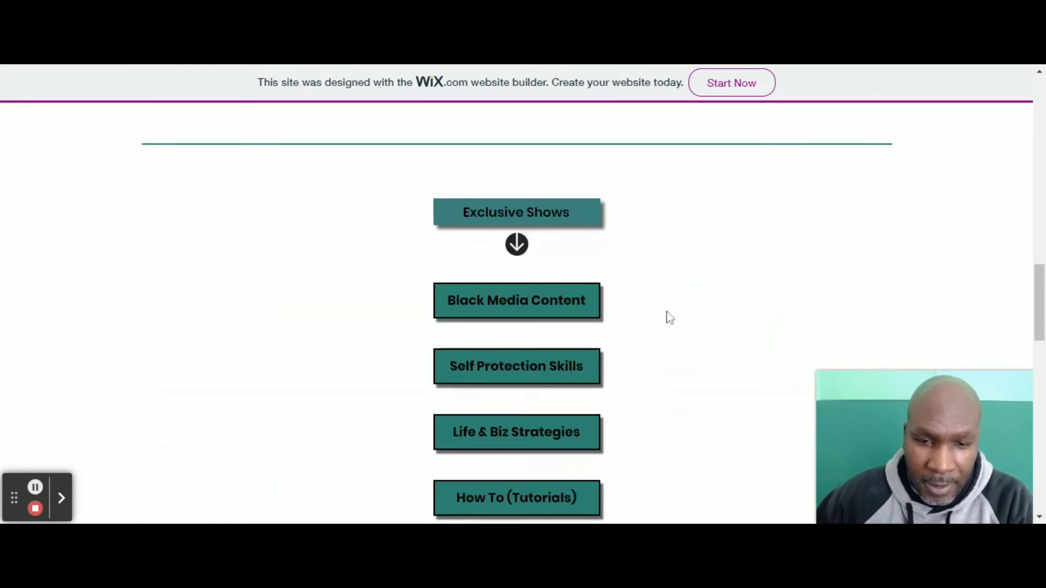
pyautogui.scroll(-8, 673, 316)
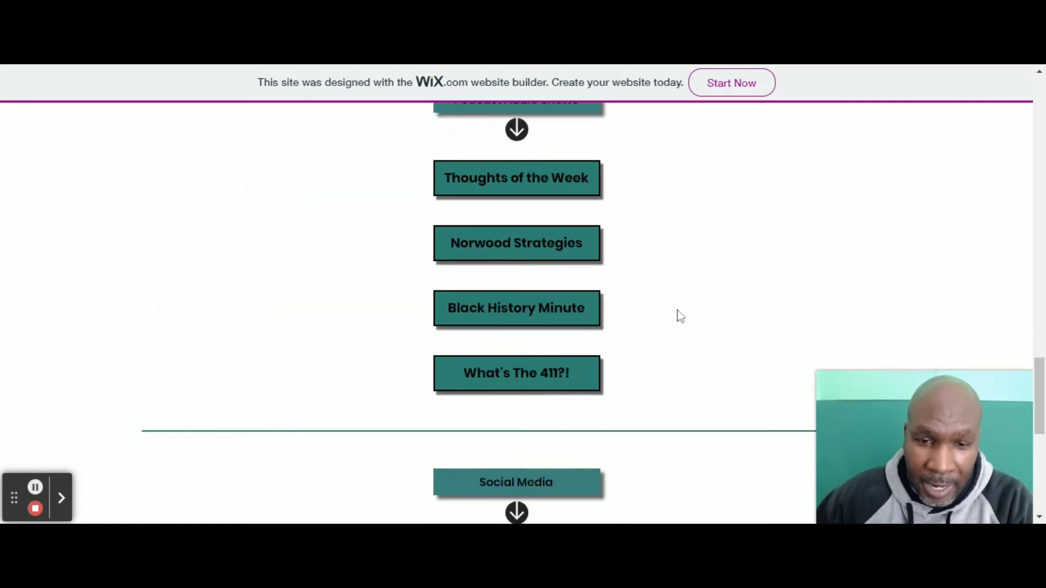
pyautogui.scroll(-5, 678, 309)
pyautogui.scroll(-2, 678, 305)
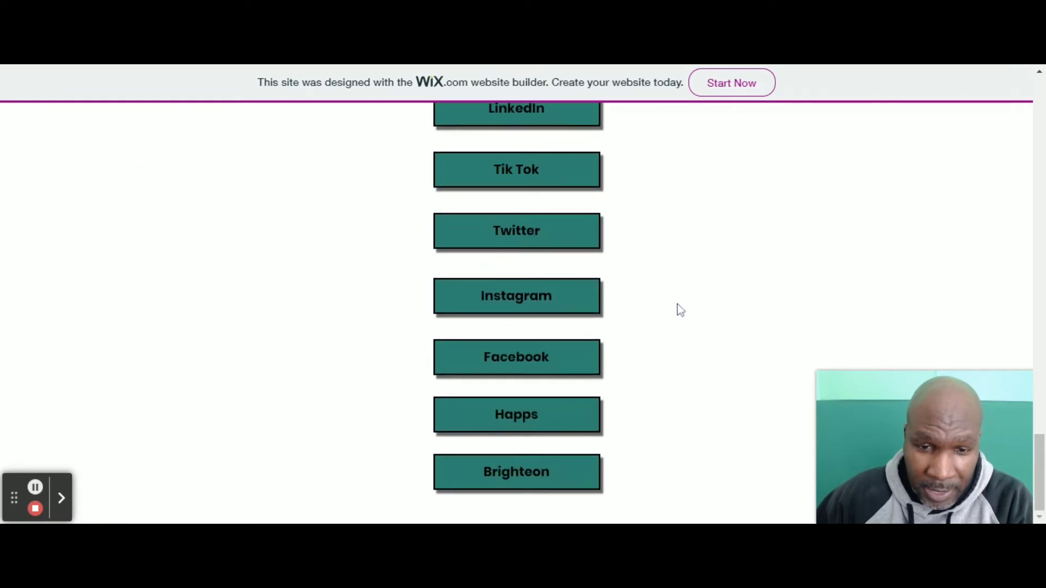
# Recheck the Podcast Audio Shows and Exclusive Shows groups, working back up the page to the Ventures links.
pyautogui.scroll(8, 680, 310)
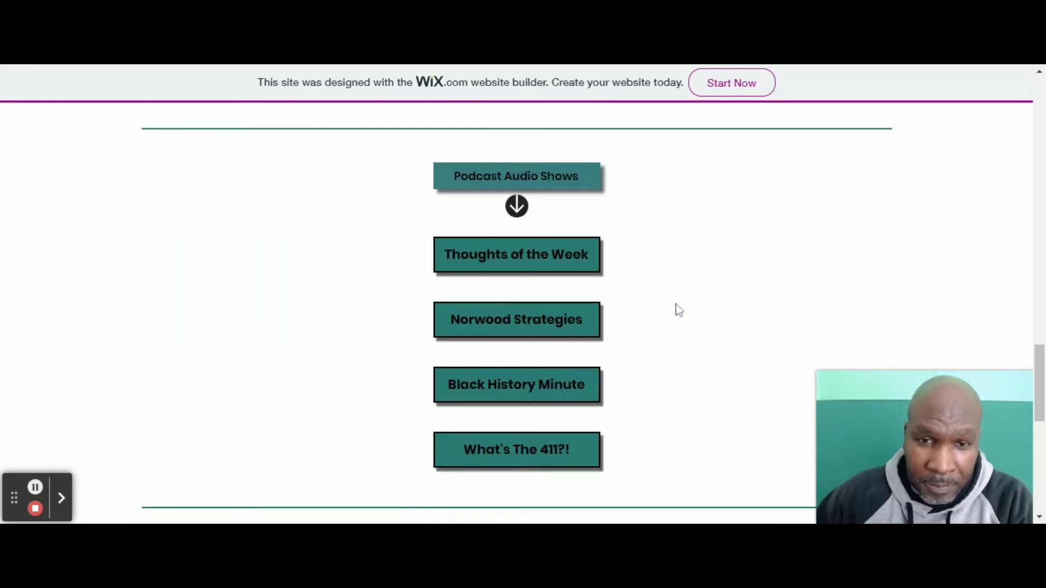
pyautogui.scroll(1, 675, 307)
pyautogui.scroll(-1, 676, 309)
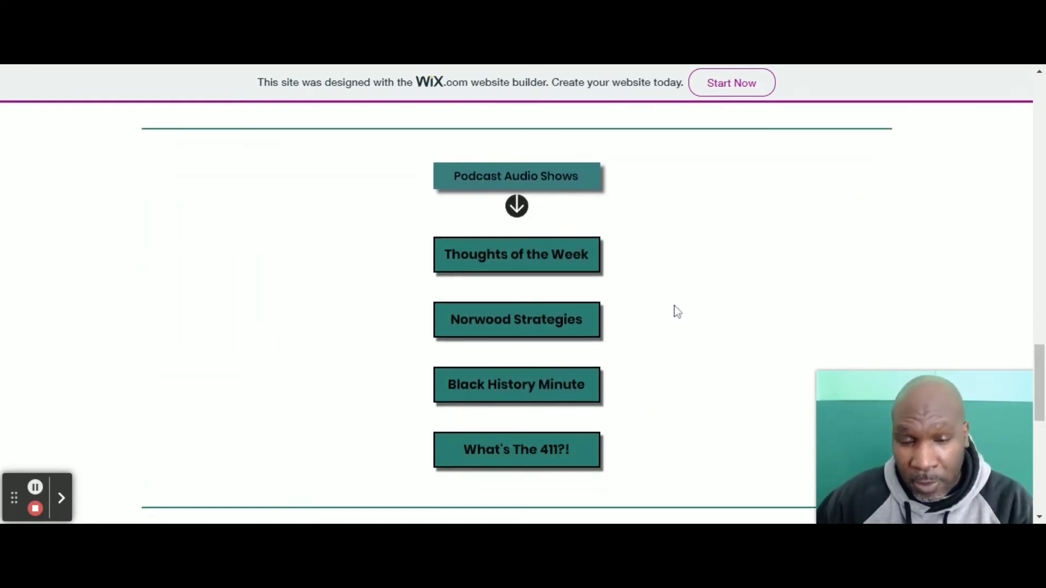
pyautogui.scroll(6, 709, 412)
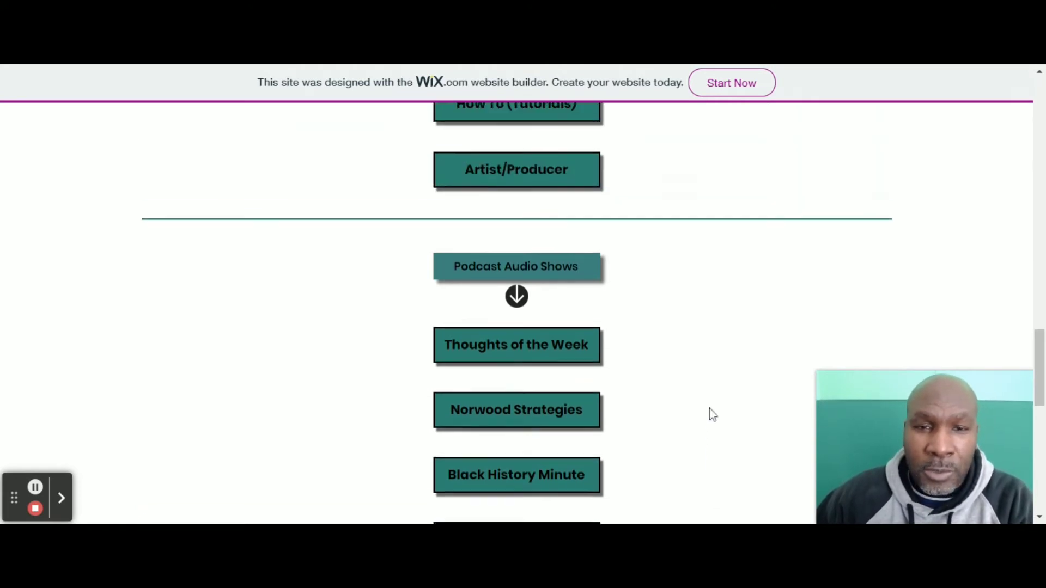
pyautogui.scroll(4, 711, 418)
pyautogui.scroll(1, 711, 419)
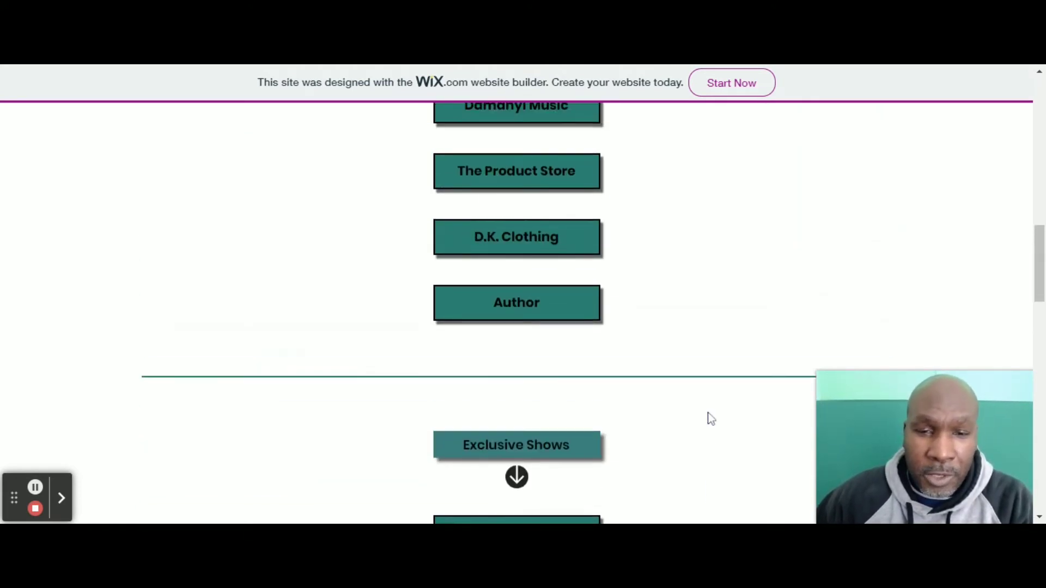
pyautogui.scroll(5, 711, 419)
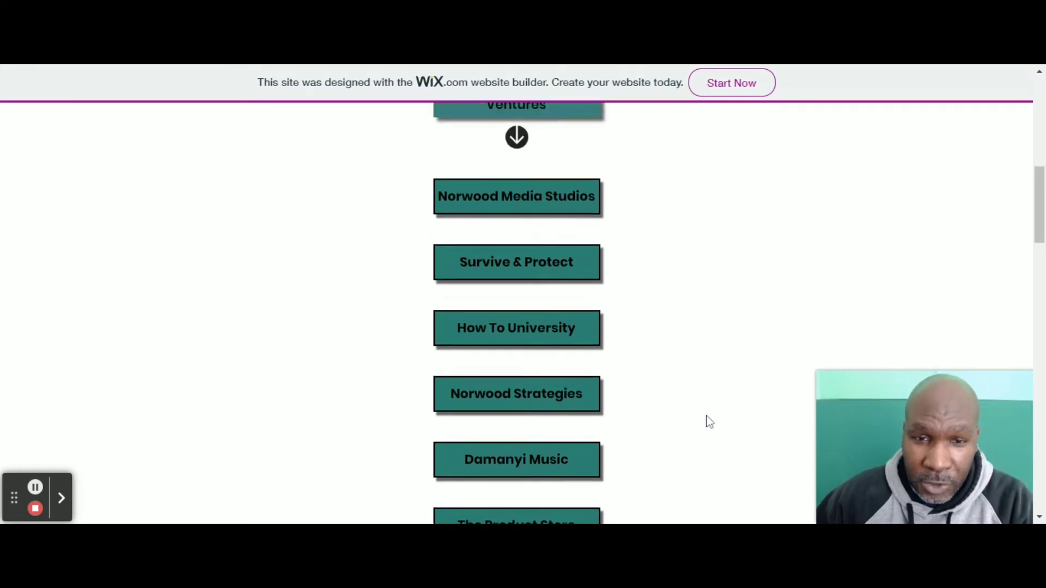
# Look through the individual Ventures links down to Author, then recheck the bio and contact buttons and return to the profile header.
pyautogui.scroll(-2, 709, 418)
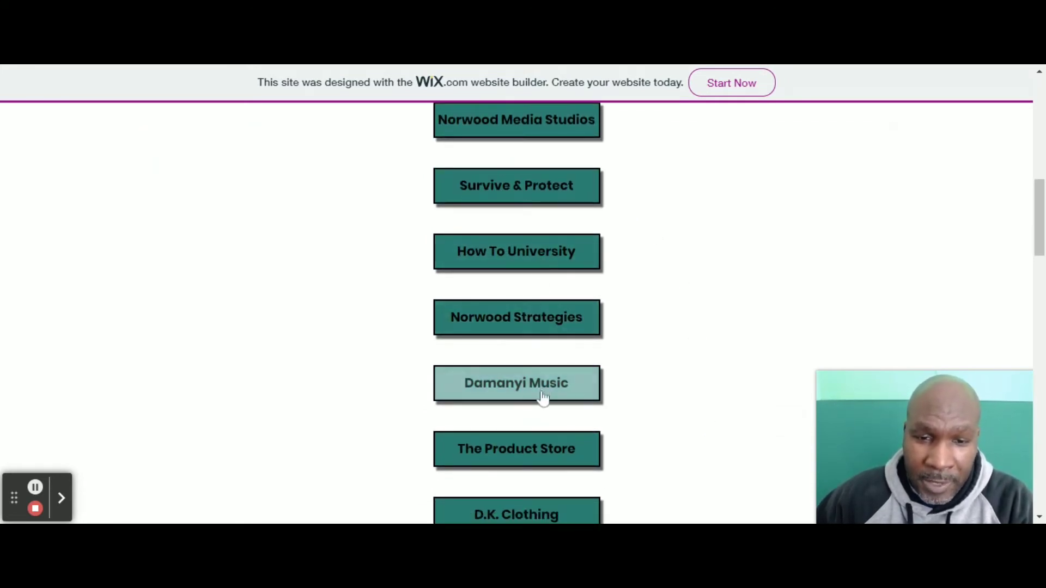
pyautogui.scroll(-1, 627, 404)
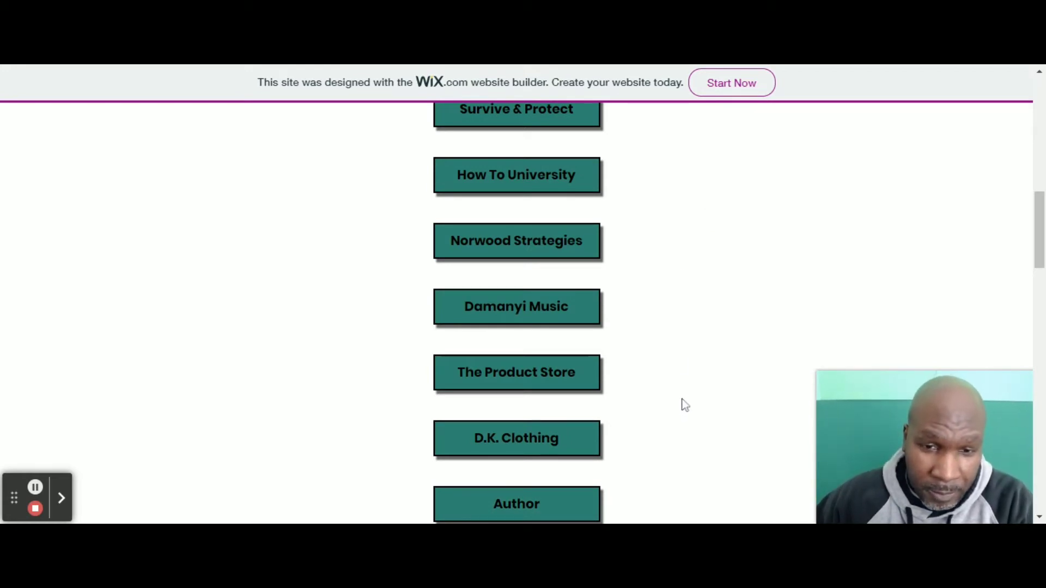
pyautogui.scroll(7, 685, 405)
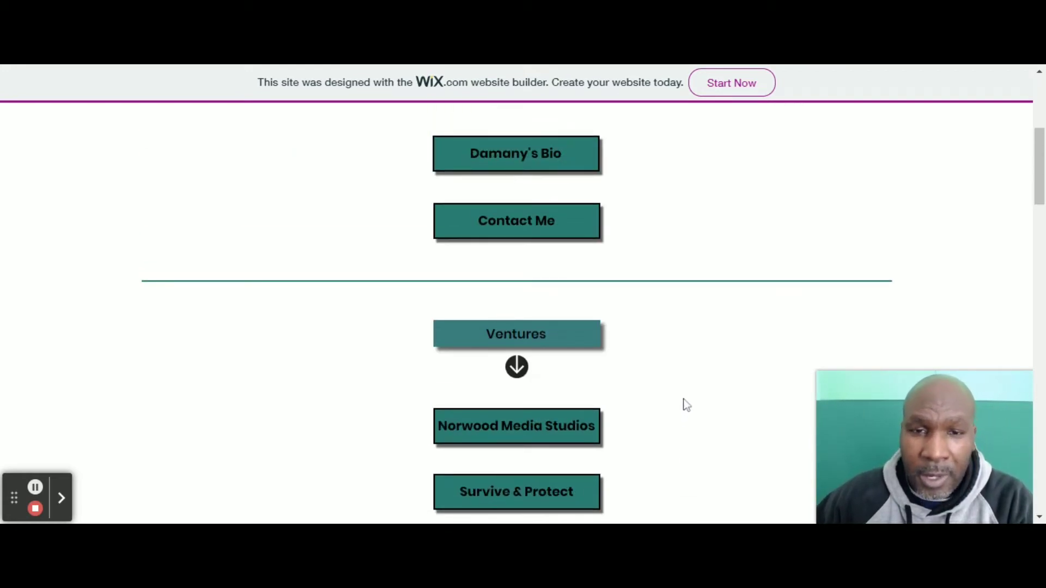
pyautogui.scroll(3, 686, 405)
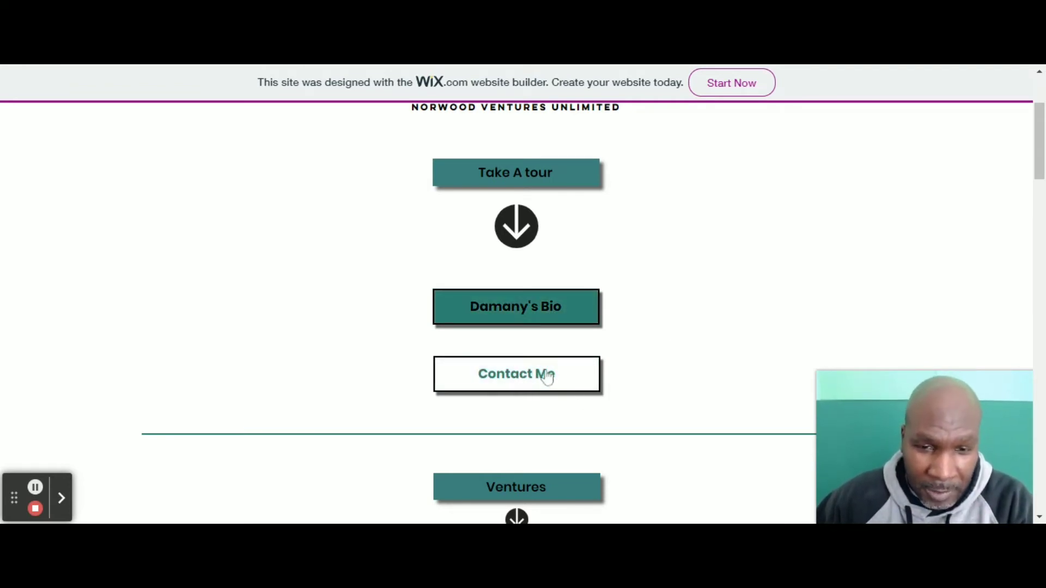
pyautogui.scroll(-3, 728, 360)
pyautogui.scroll(1, 728, 360)
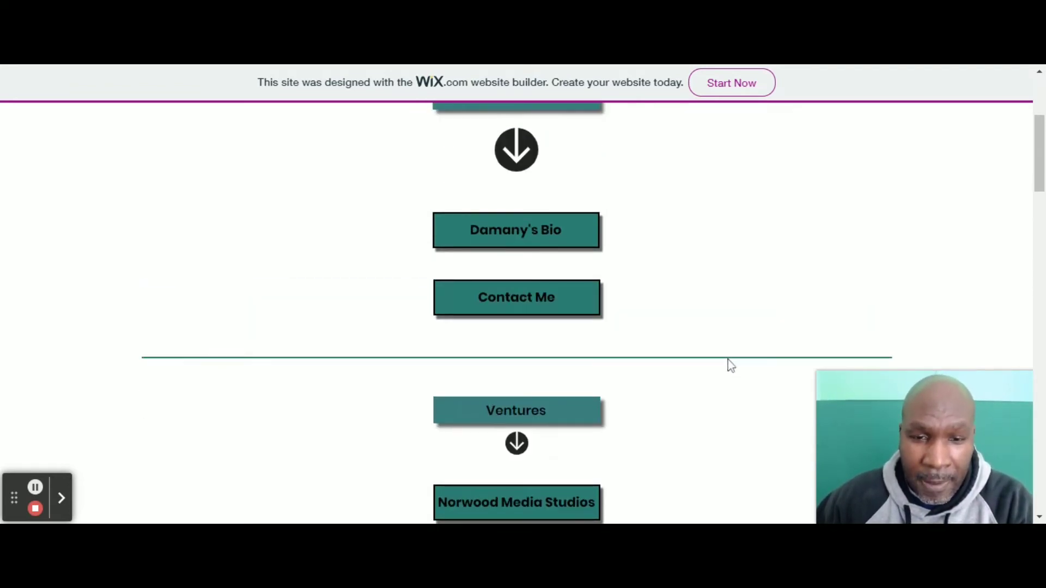
pyautogui.scroll(-5, 728, 359)
pyautogui.scroll(8, 701, 387)
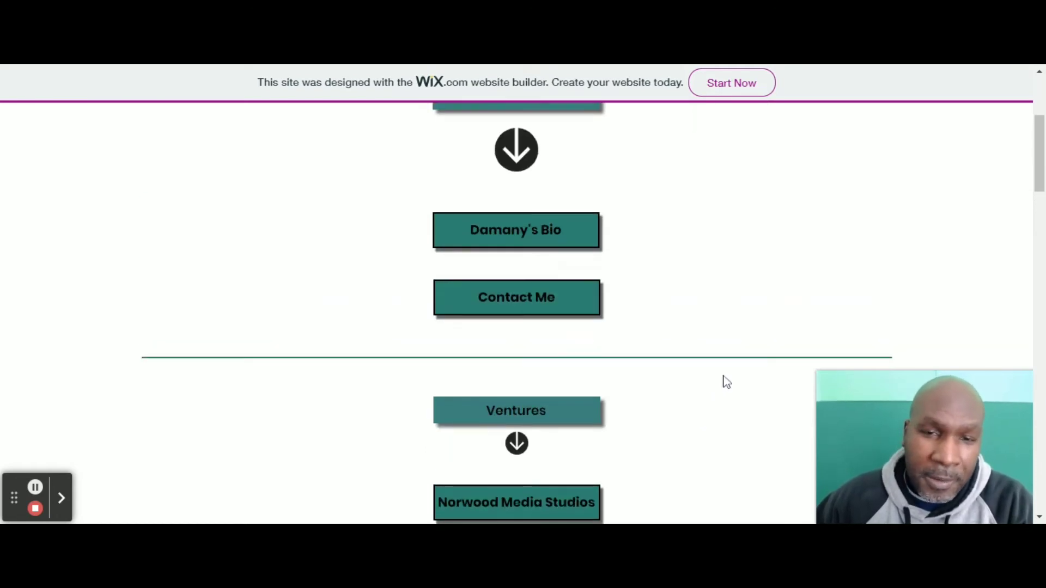
pyautogui.scroll(1, 756, 347)
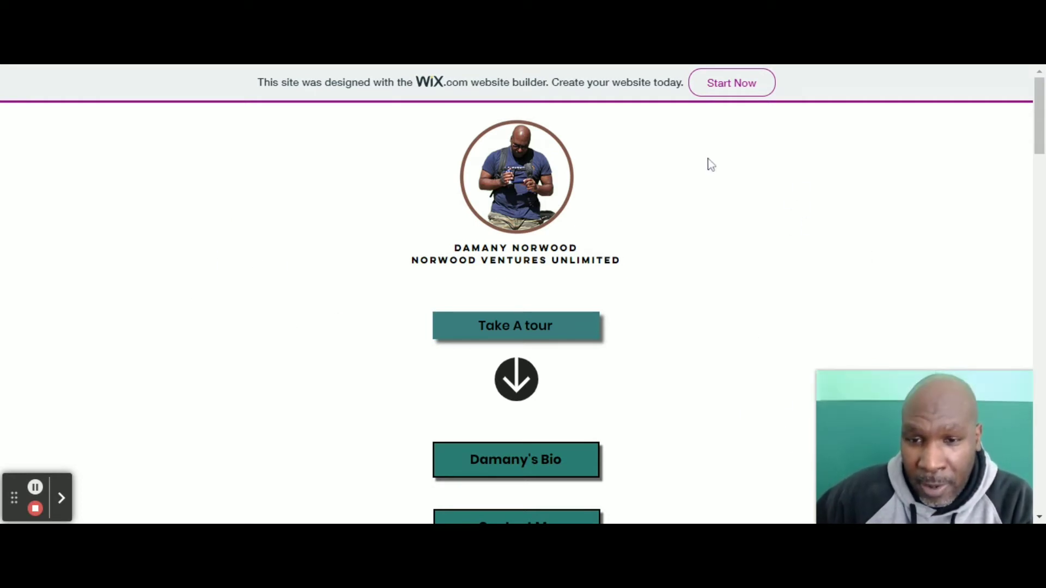
# Skim the page from the profile header to the Author link, then revisit the header and the Ventures list.
pyautogui.scroll(-5, 262, 322)
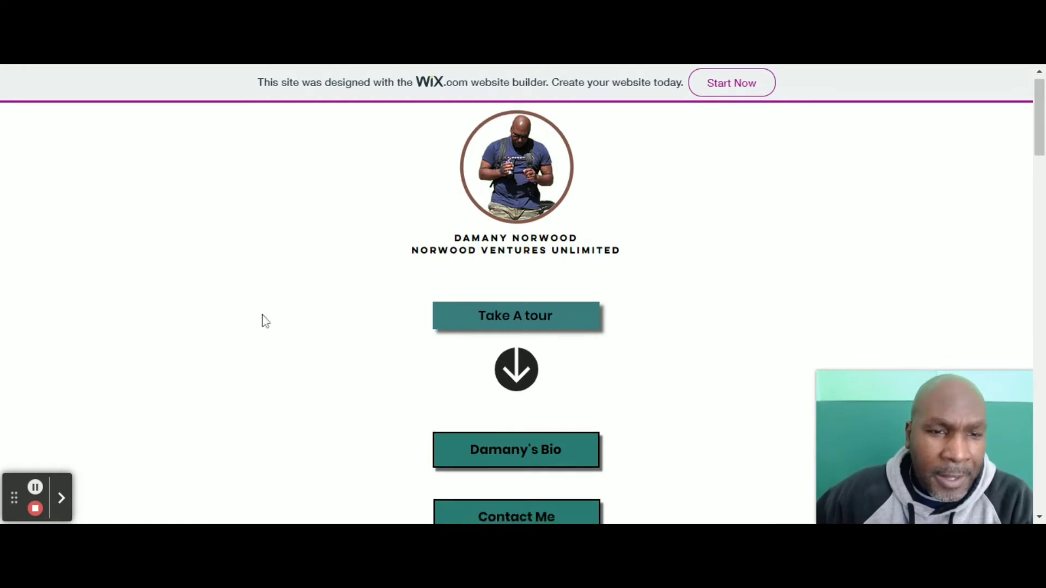
pyautogui.scroll(-12, 260, 364)
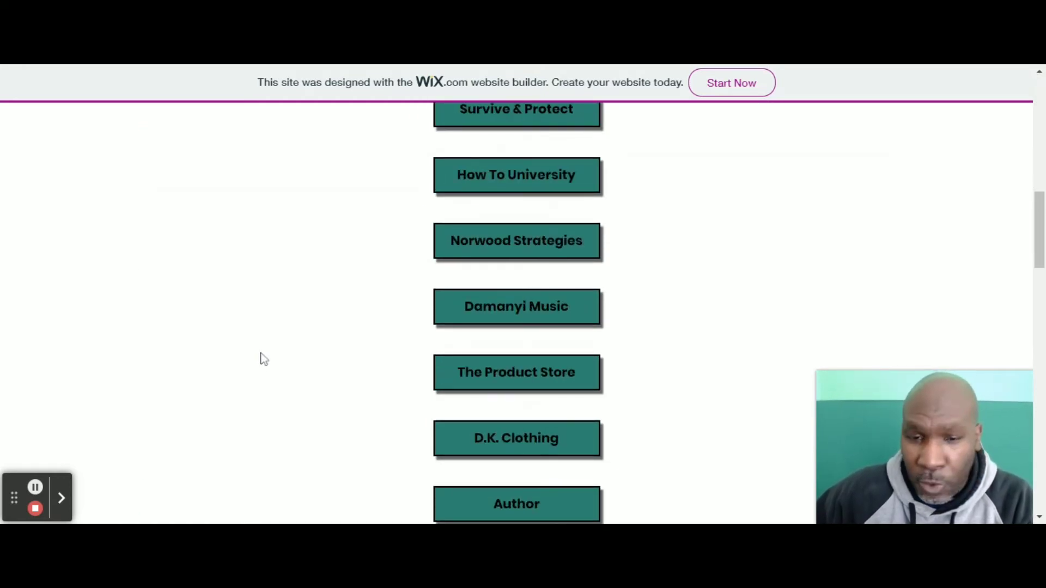
pyautogui.scroll(7, 263, 360)
pyautogui.scroll(10, 262, 358)
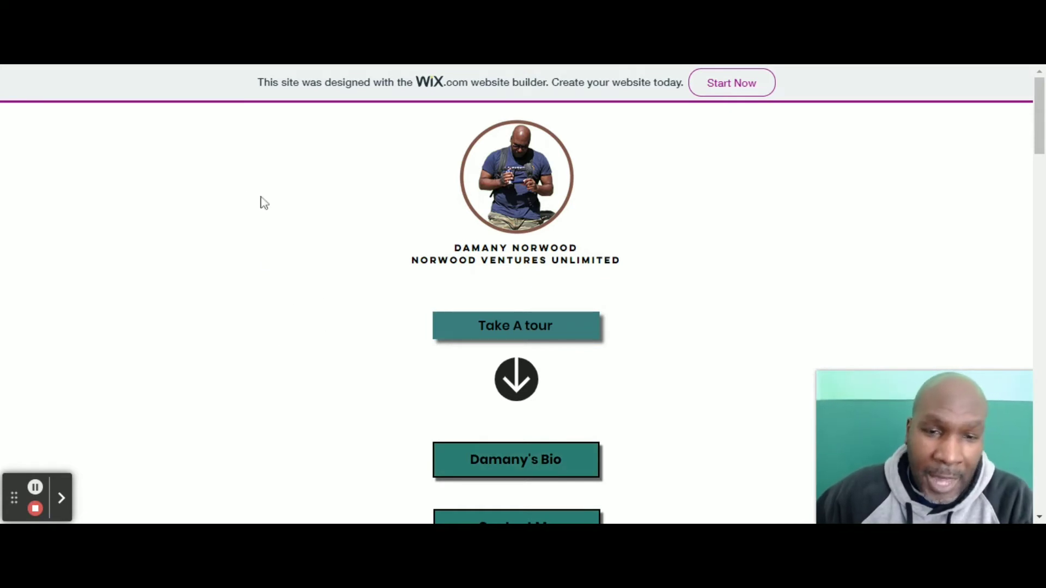
pyautogui.scroll(-1, 748, 292)
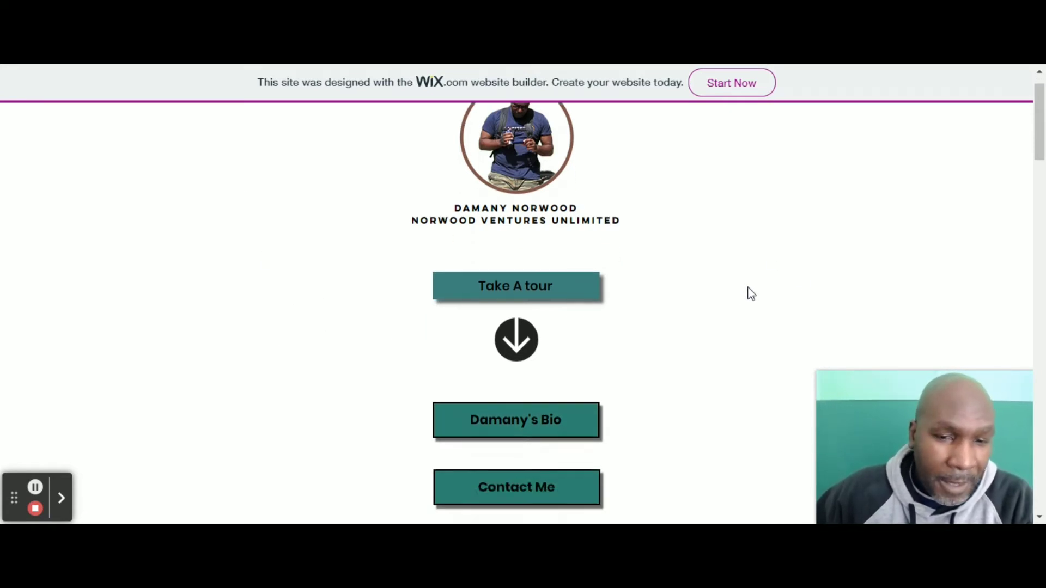
pyautogui.scroll(-6, 749, 294)
pyautogui.scroll(-2, 741, 317)
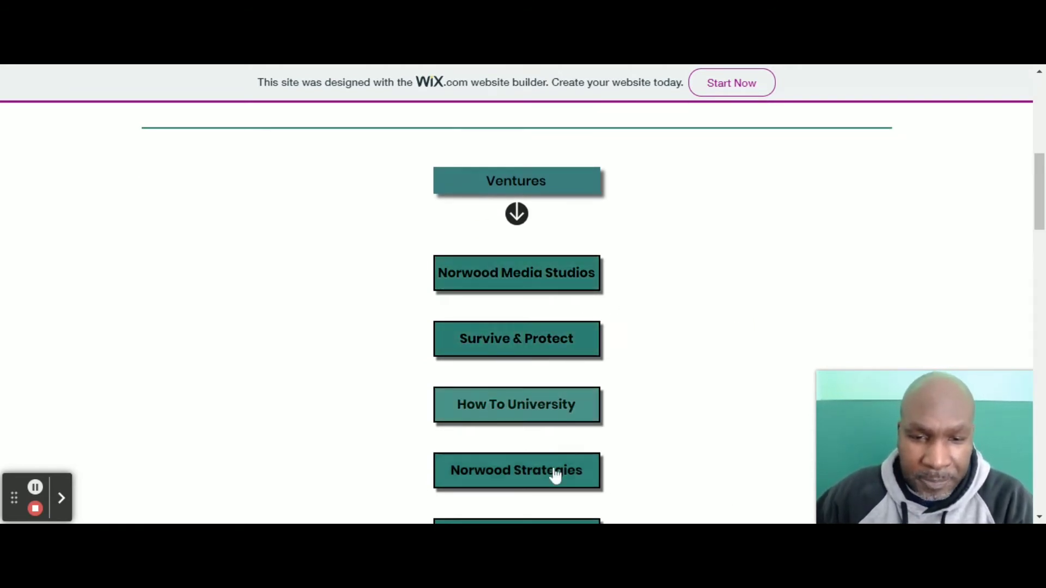
# Look over the Ventures links on the published page again, then the bio and contact buttons above them.
pyautogui.scroll(-2, 690, 358)
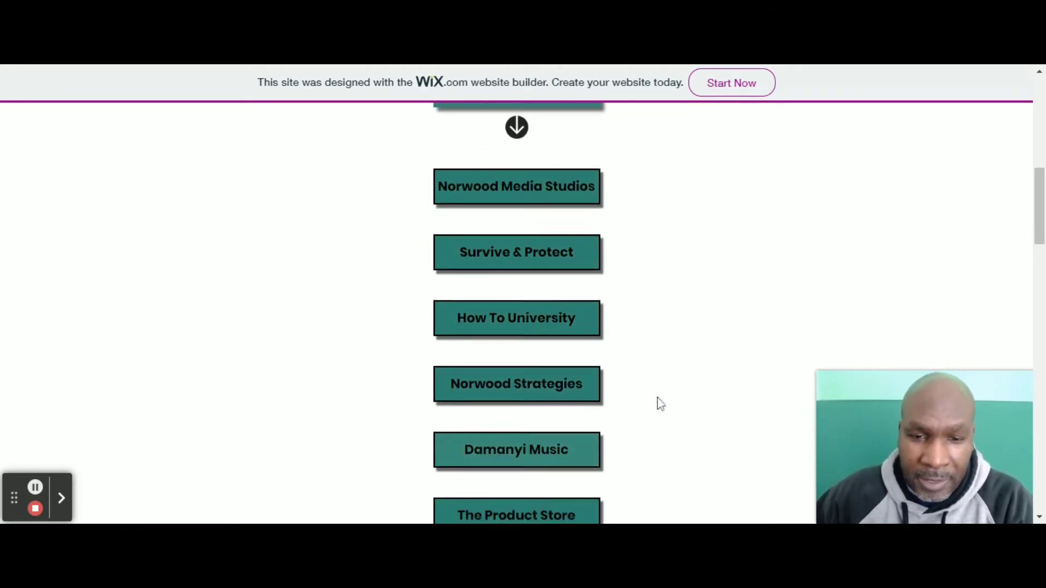
pyautogui.scroll(-1, 661, 404)
pyautogui.scroll(7, 662, 462)
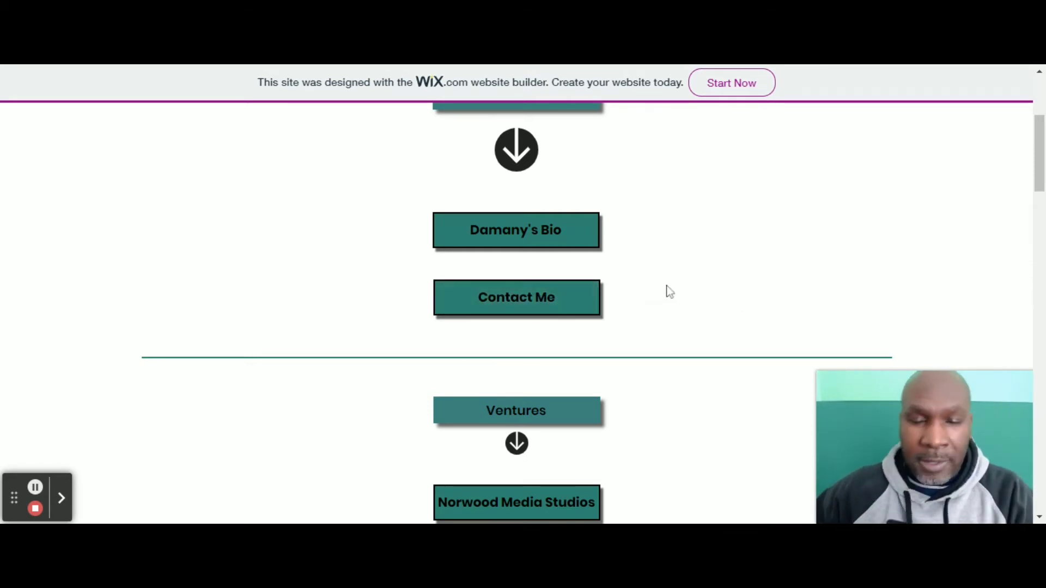
pyautogui.scroll(4, 713, 353)
pyautogui.scroll(-7, 723, 344)
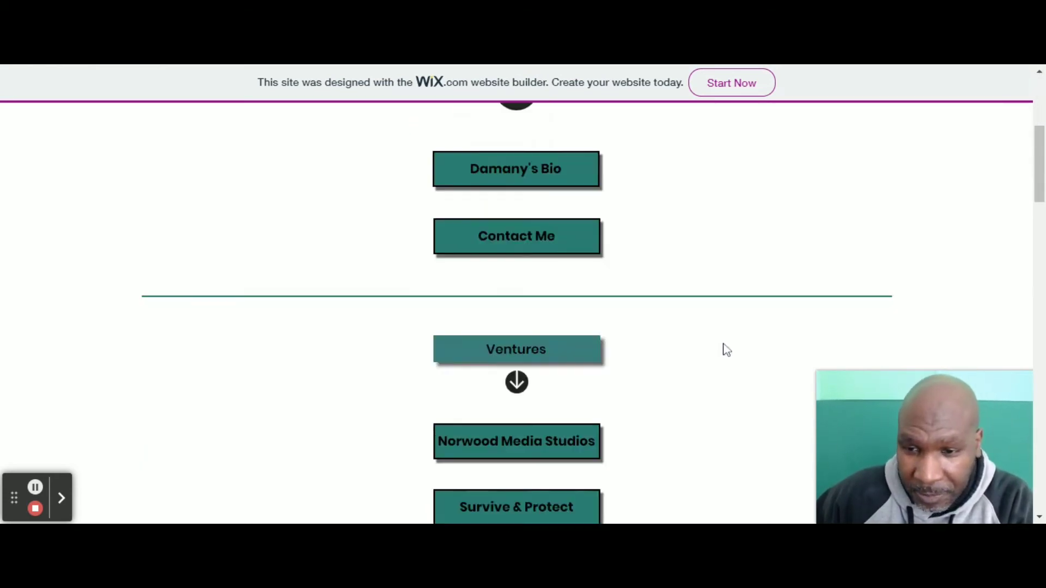
pyautogui.scroll(7, 745, 367)
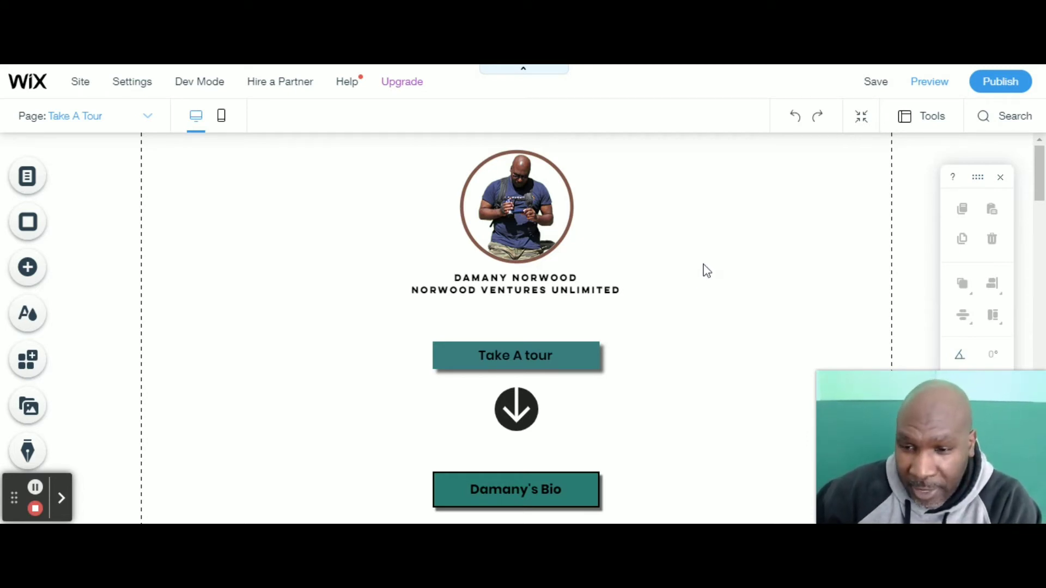
# Examine the desktop layout of the Take A Tour page in the Wix editor, down to Exclusive Shows and back to the profile header.
pyautogui.scroll(-7, 713, 278)
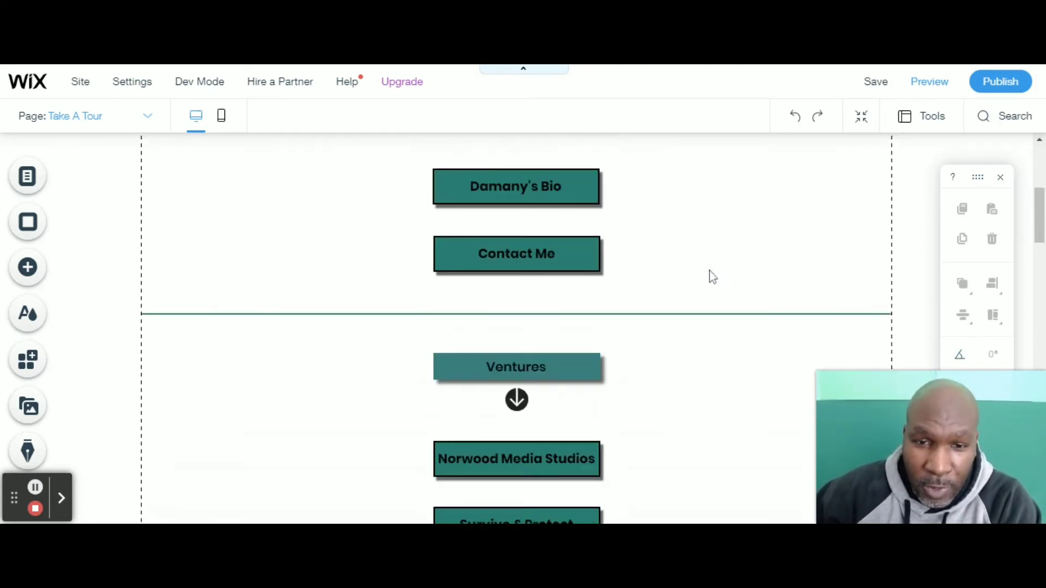
pyautogui.scroll(-5, 712, 277)
pyautogui.scroll(10, 712, 275)
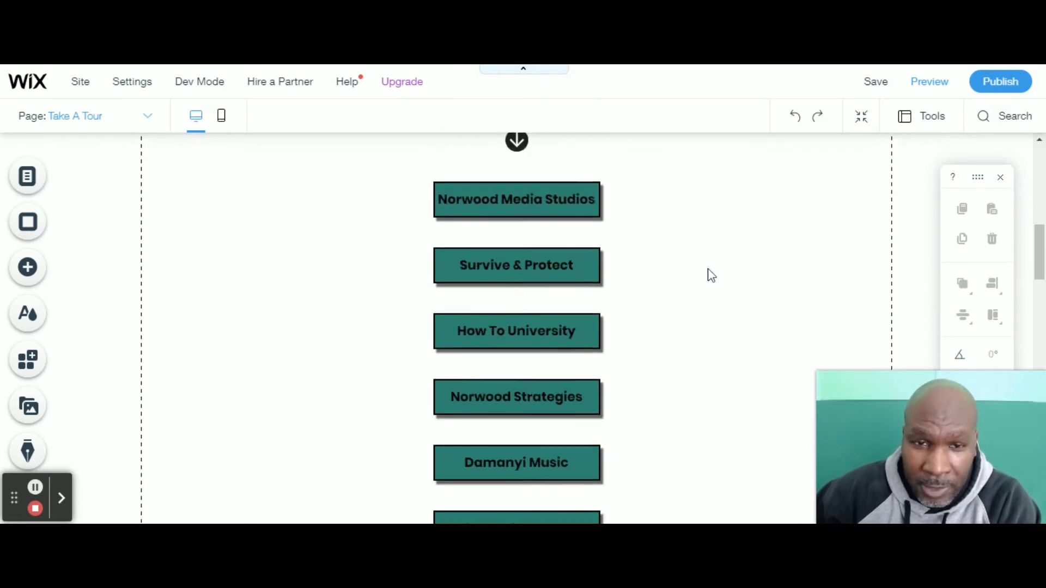
pyautogui.scroll(-15, 711, 276)
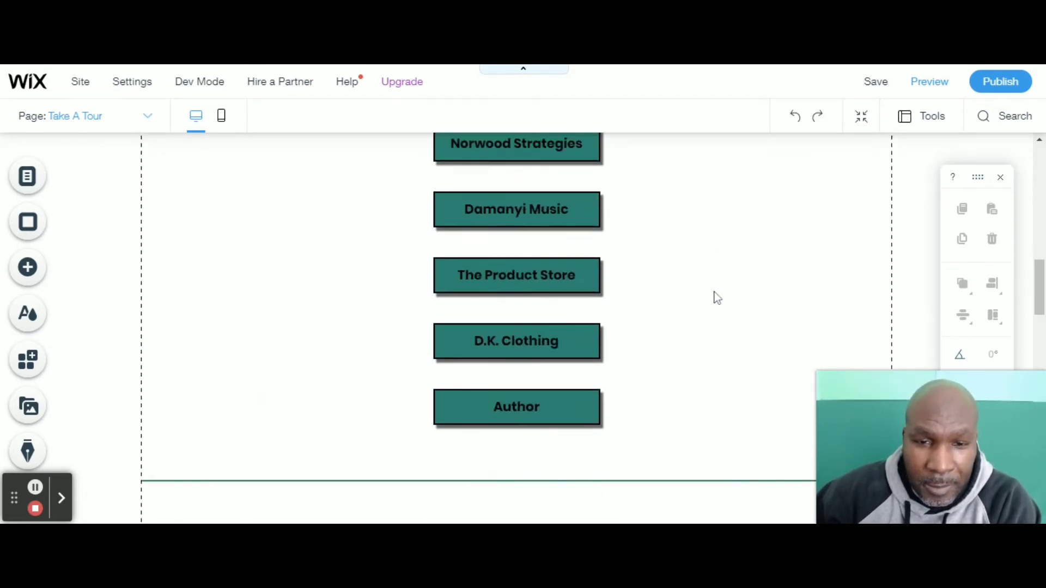
pyautogui.scroll(-3, 717, 298)
pyautogui.scroll(6, 716, 294)
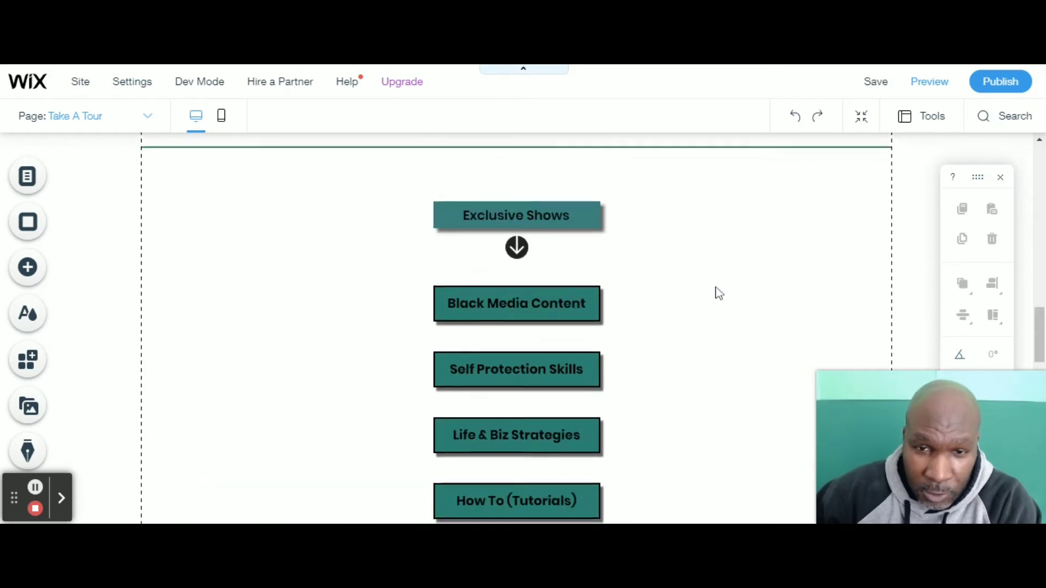
pyautogui.scroll(8, 716, 293)
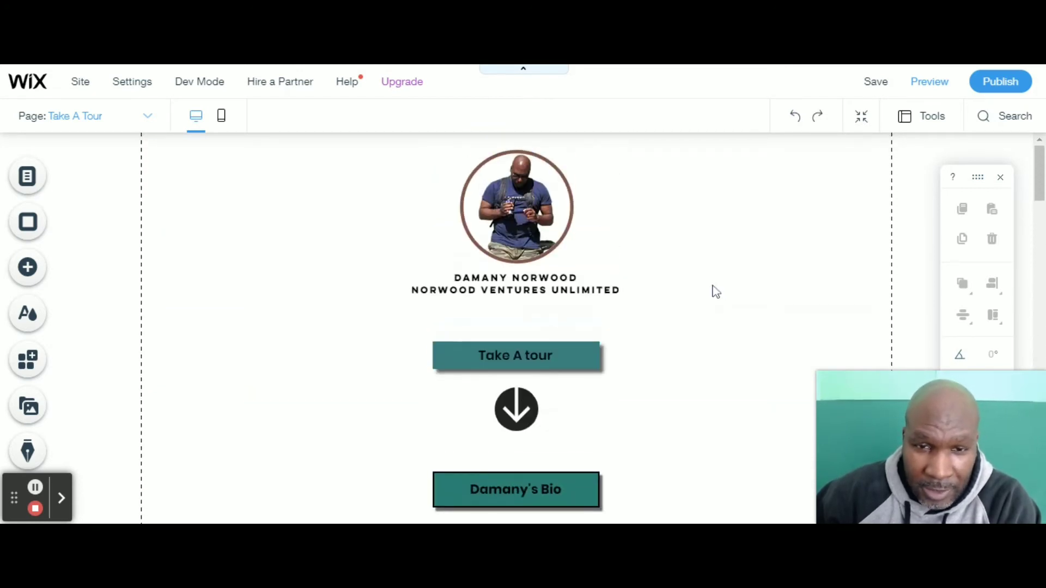
# Show the page's mobile layout and review every link group down to the last Social Media link, Brighteon.
pyautogui.click(222, 120)
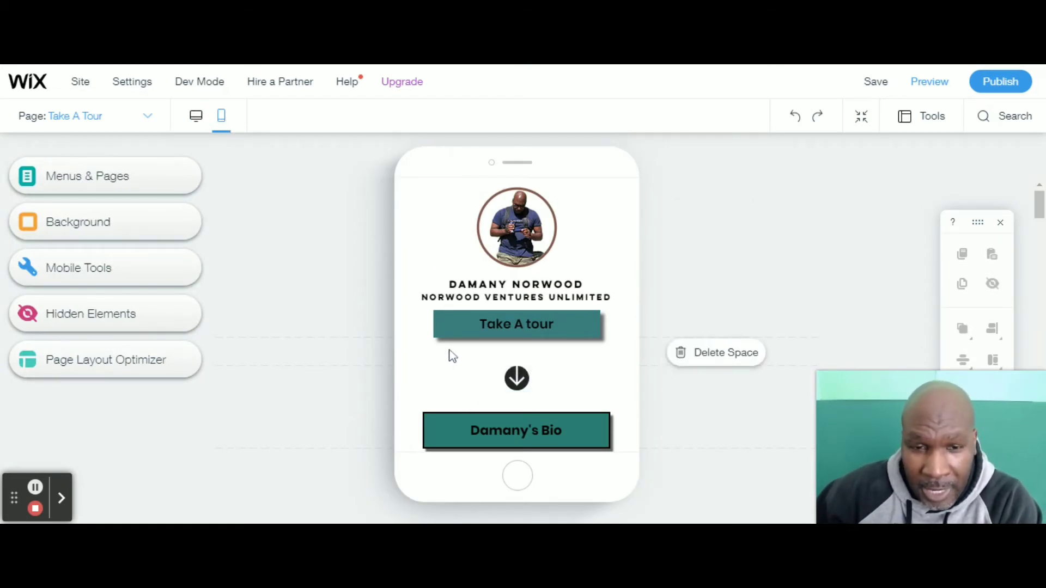
pyautogui.scroll(-5, 434, 365)
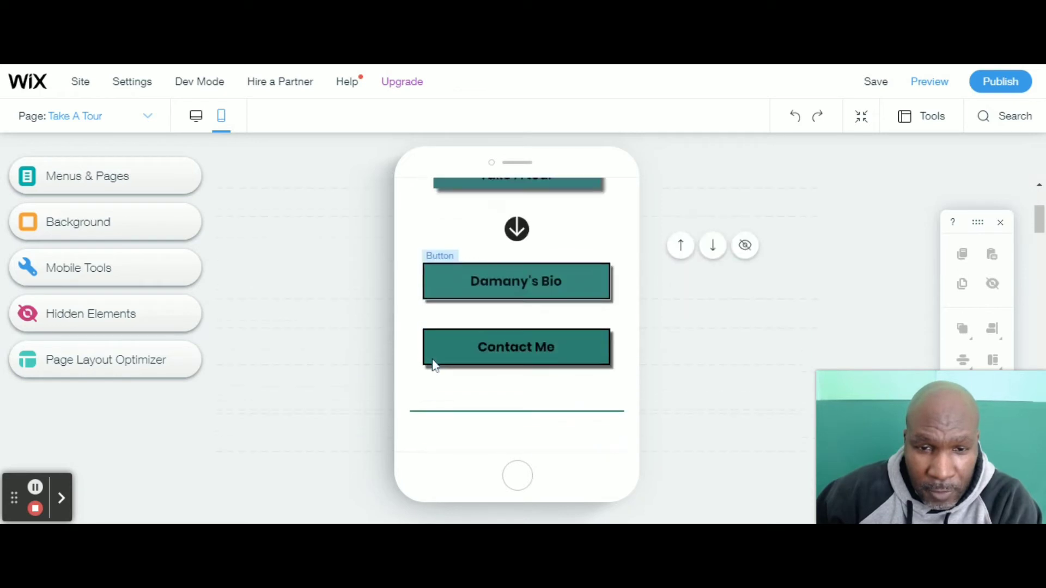
pyautogui.scroll(-6, 434, 365)
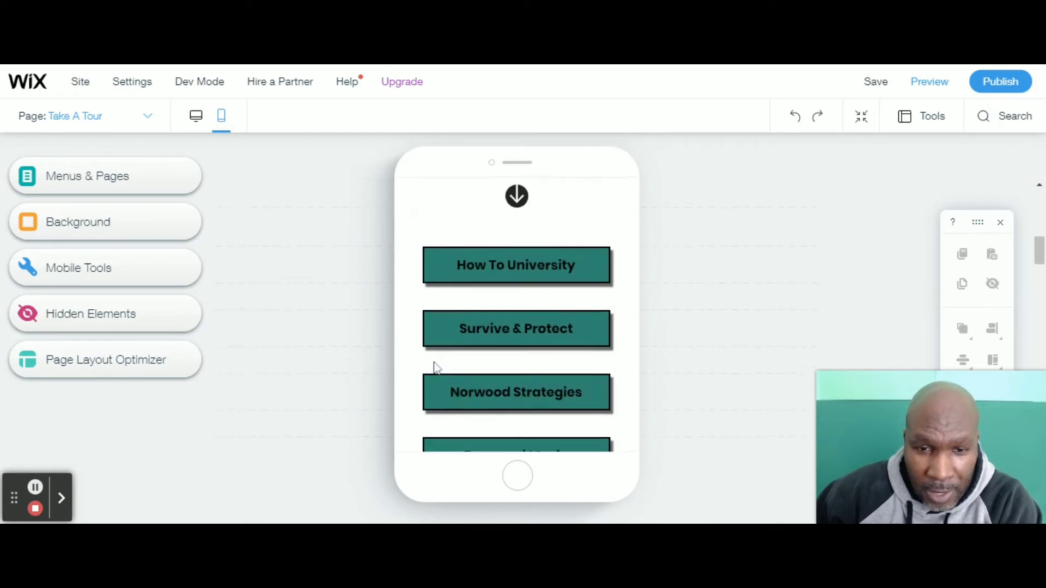
pyautogui.scroll(-8, 434, 360)
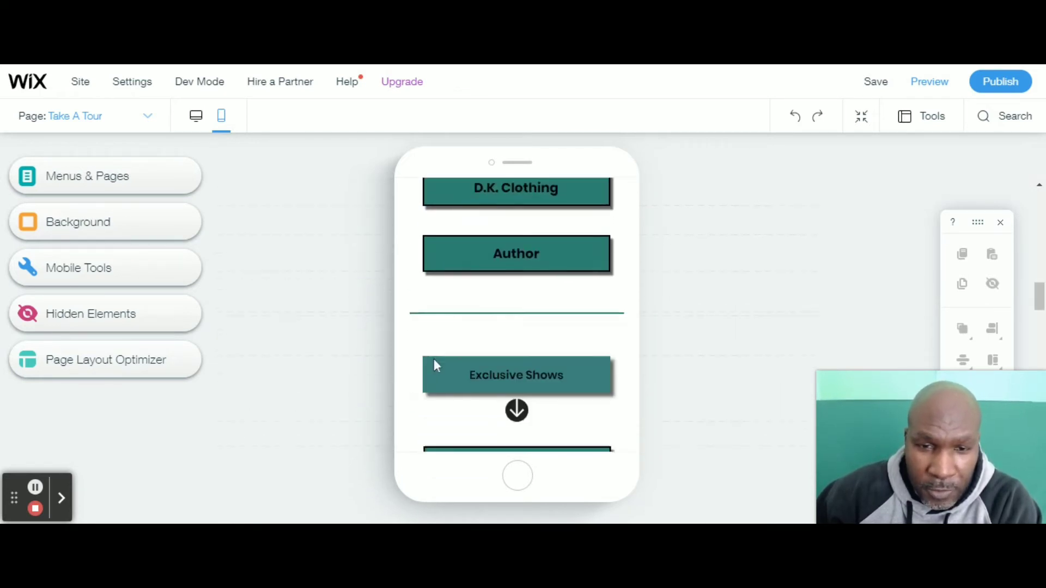
pyautogui.scroll(-8, 435, 364)
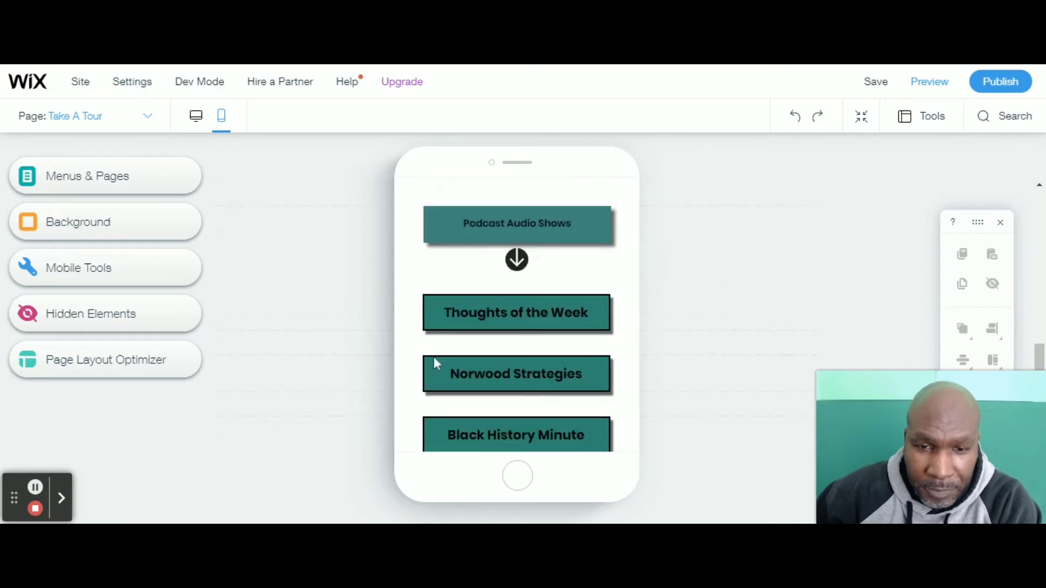
pyautogui.scroll(-8, 436, 364)
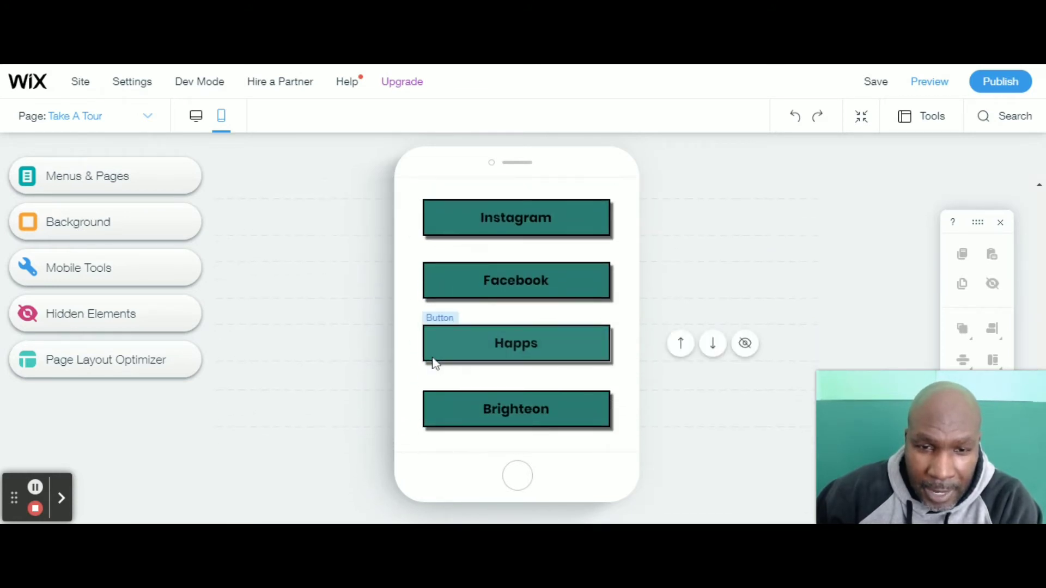
# Review the mobile layout back up from the Social Media links through Podcast Audio Shows, Exclusive Shows and Ventures to the profile header.
pyautogui.scroll(5, 436, 364)
pyautogui.scroll(8, 433, 359)
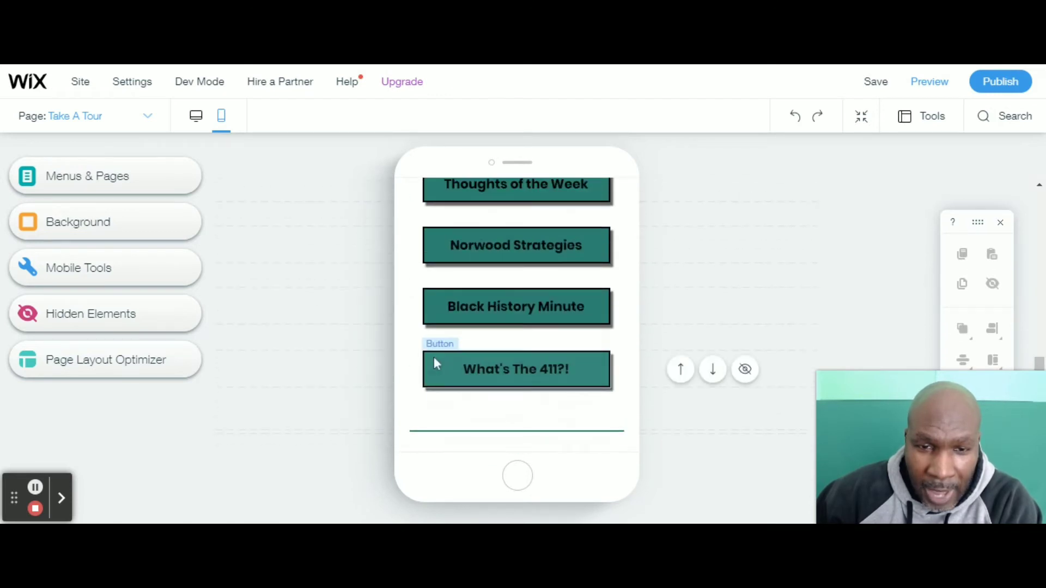
pyautogui.scroll(10, 436, 362)
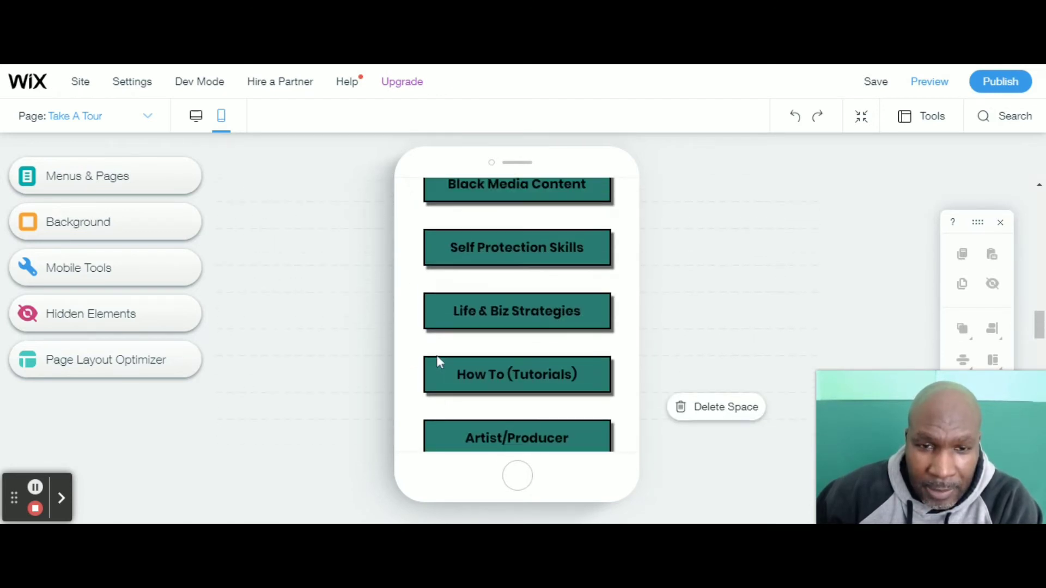
pyautogui.scroll(7, 436, 355)
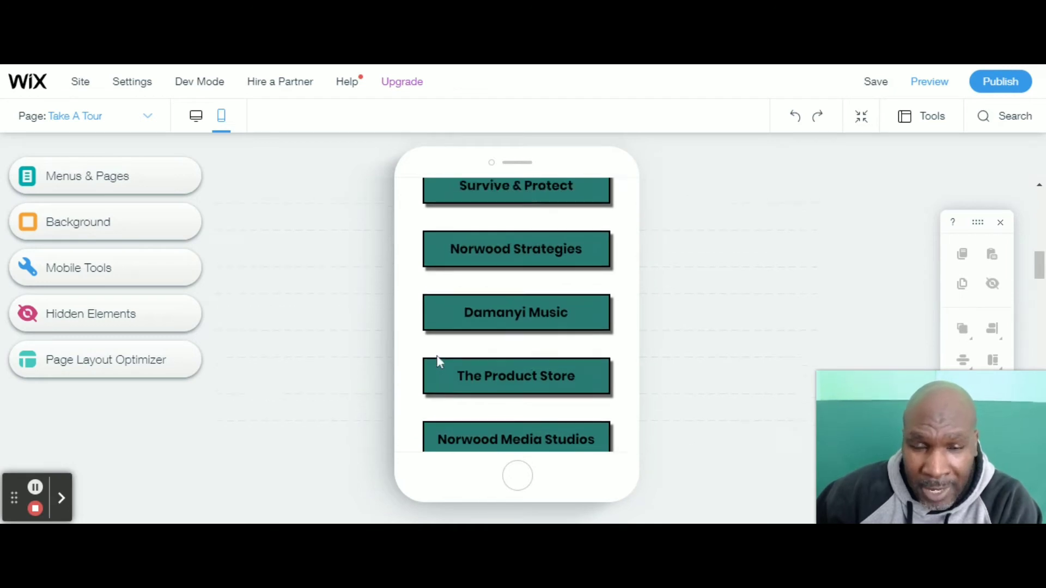
pyautogui.scroll(6, 437, 355)
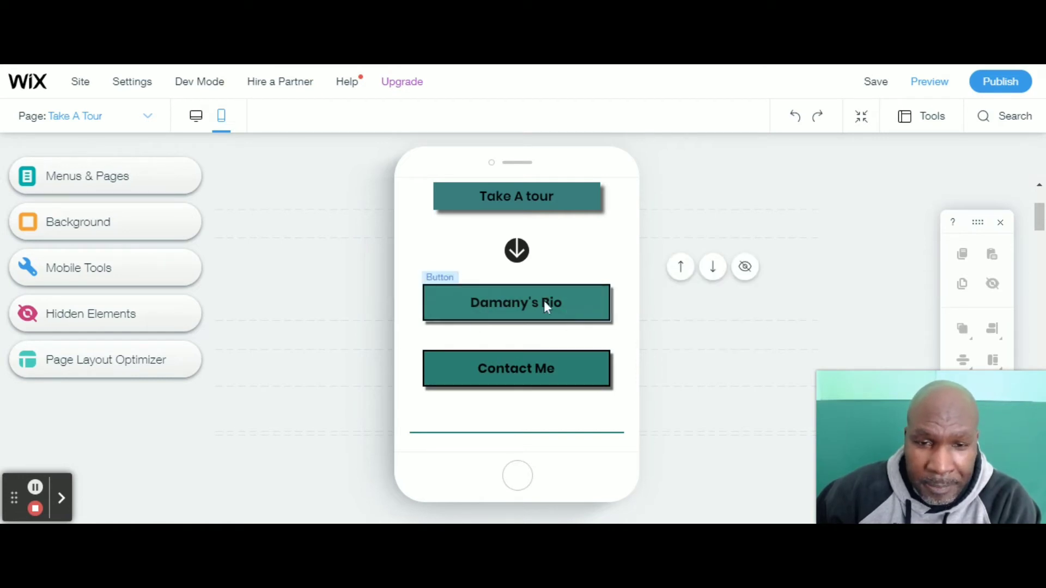
pyautogui.scroll(3, 472, 362)
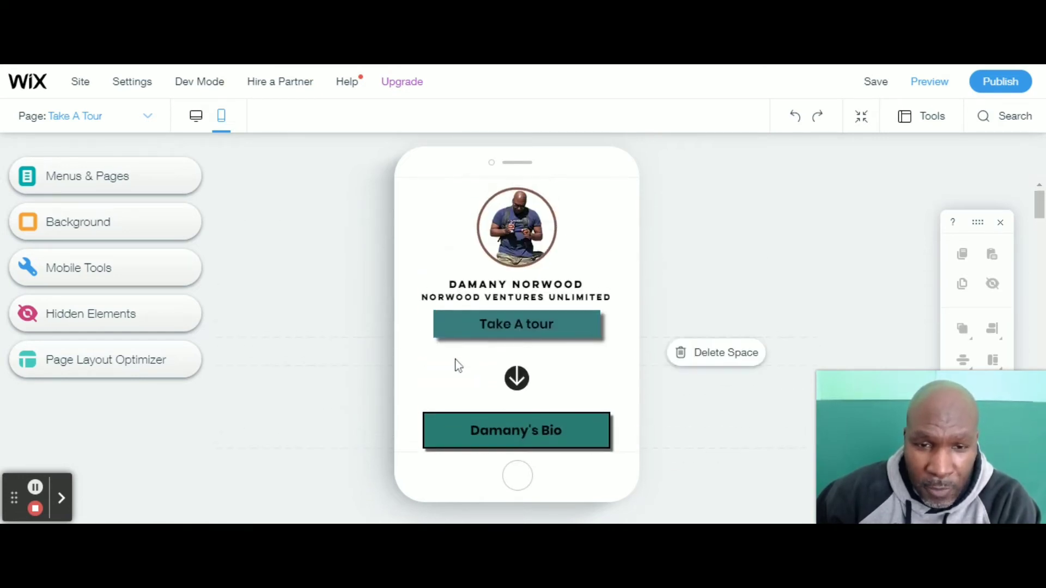
# Recheck the bio and contact buttons in the mobile layout, then skim the link groups down to Social Media.
pyautogui.scroll(-1, 452, 364)
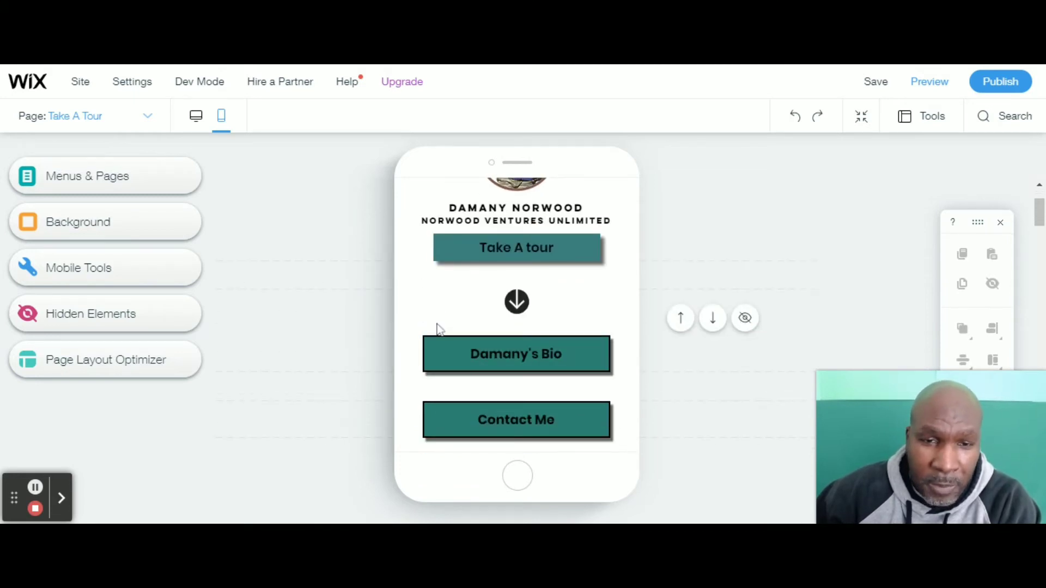
pyautogui.scroll(2, 435, 329)
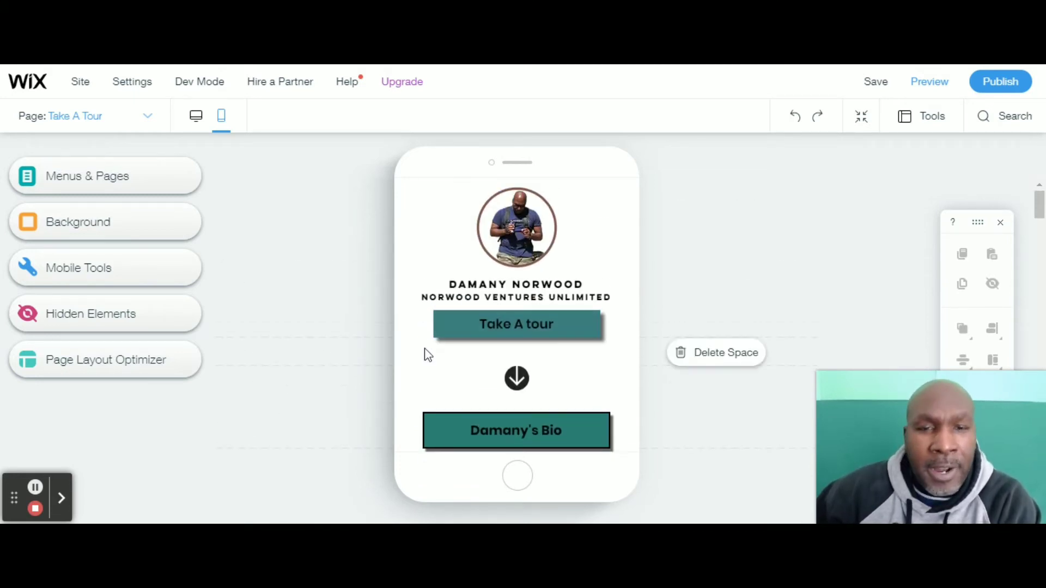
pyautogui.scroll(-5, 446, 311)
pyautogui.scroll(5, 446, 311)
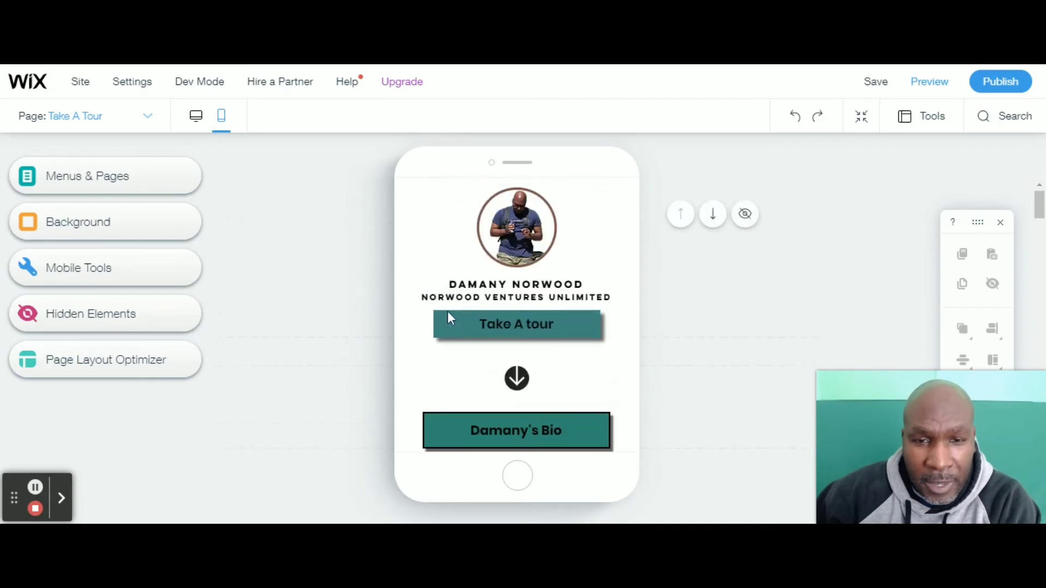
pyautogui.scroll(-10, 450, 319)
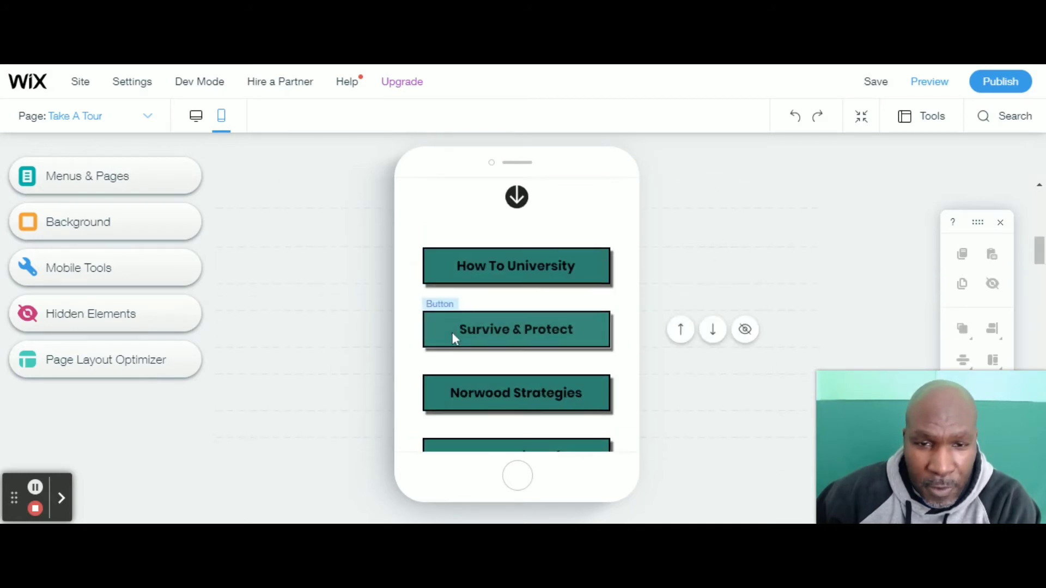
pyautogui.scroll(-10, 452, 335)
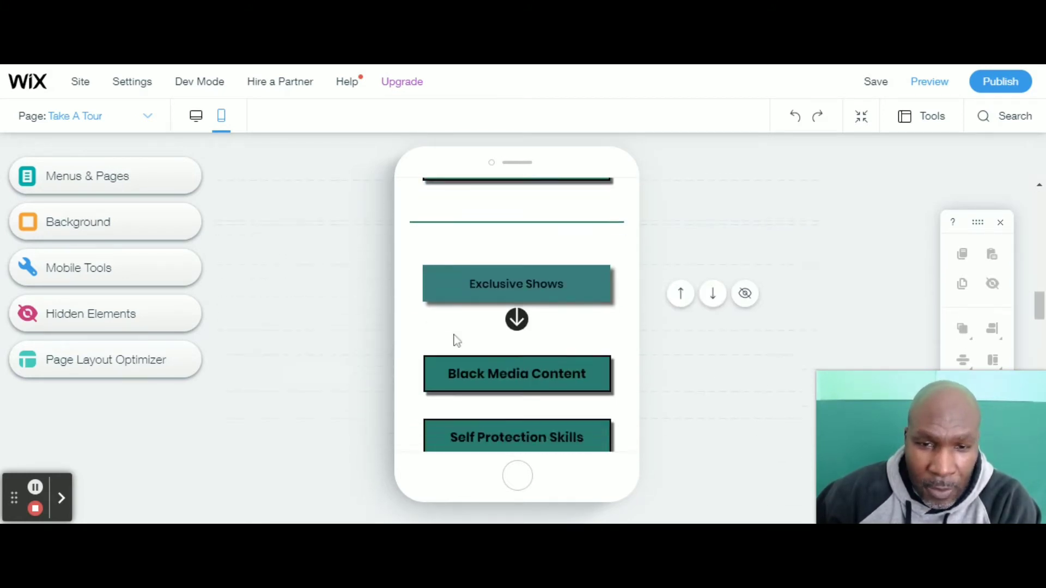
pyautogui.scroll(-10, 453, 334)
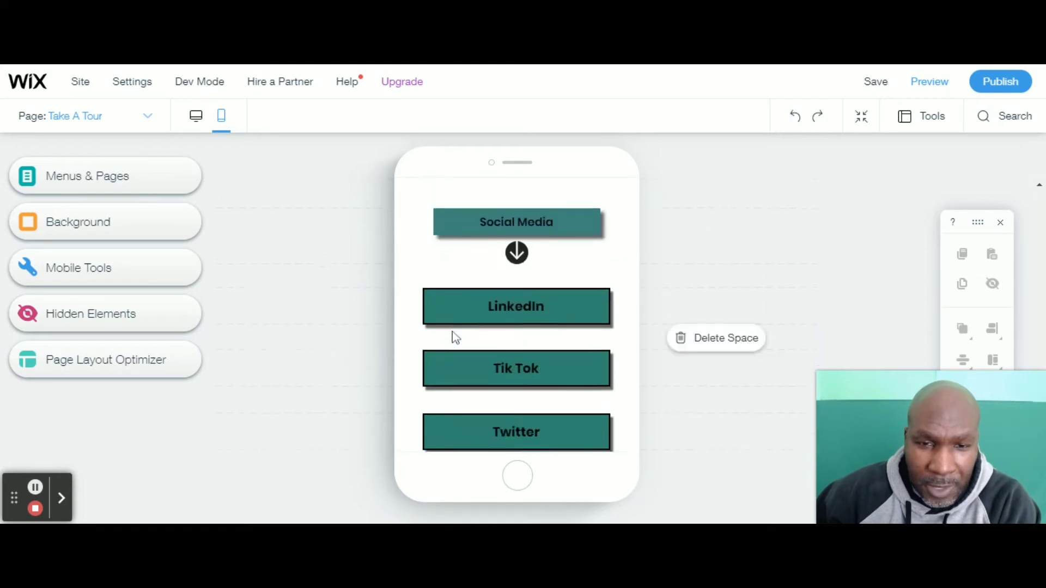
# Return to the desktop layout and look through the link groups from Social Media back up to the profile header.
pyautogui.click(198, 122)
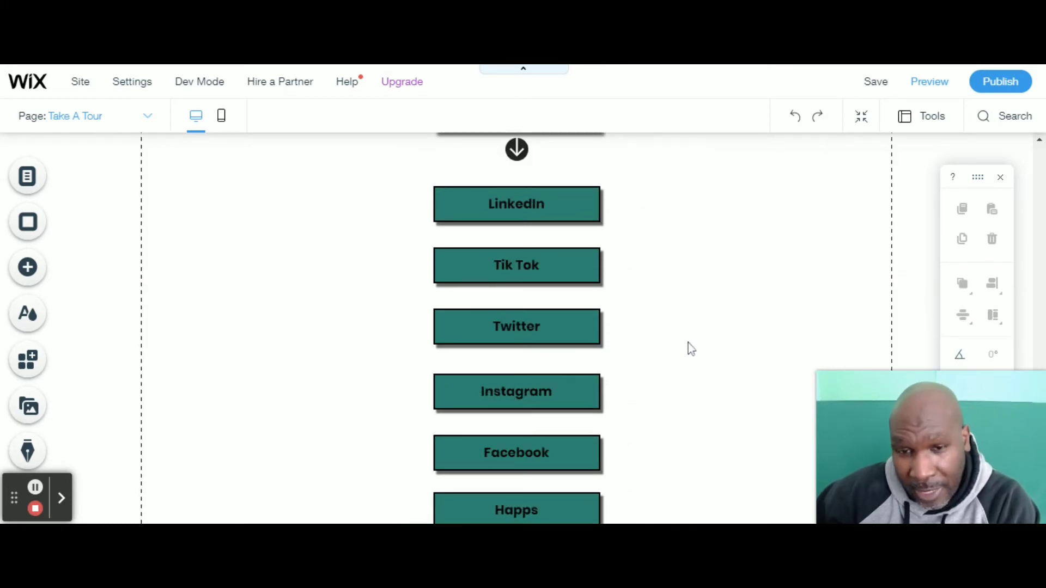
pyautogui.scroll(-5, 689, 343)
pyautogui.scroll(10, 689, 344)
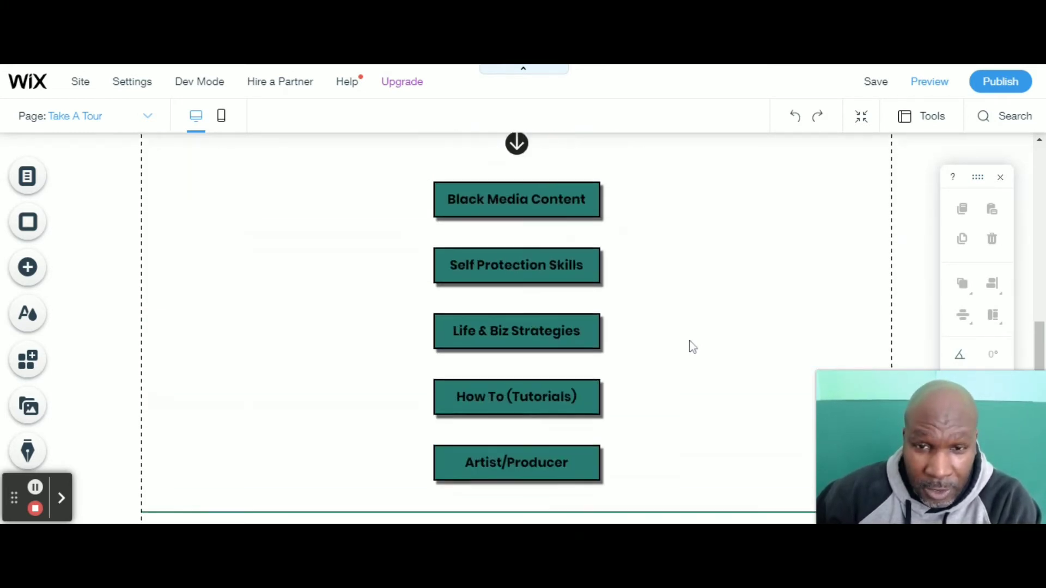
pyautogui.scroll(12, 691, 345)
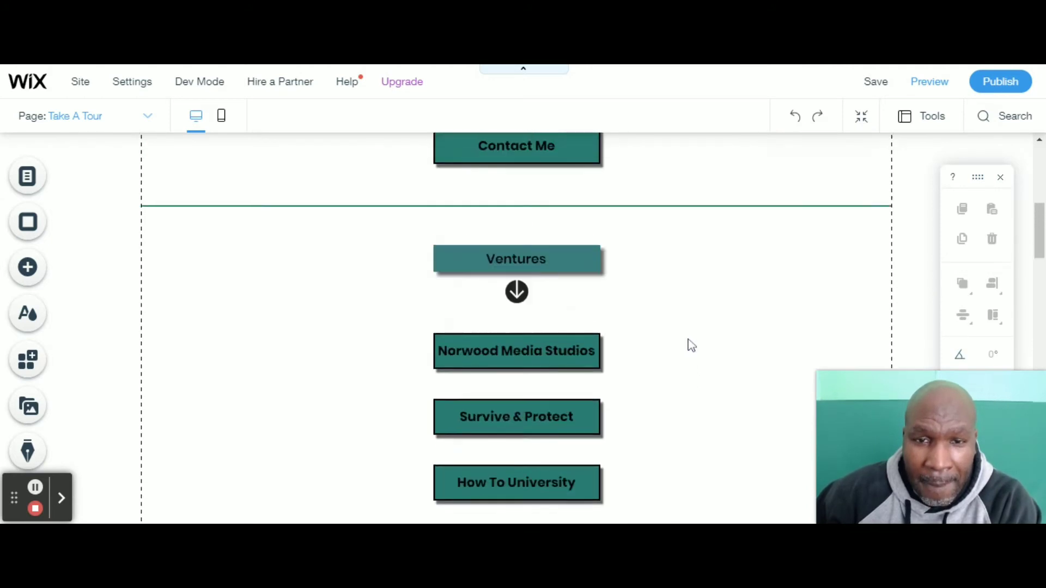
pyautogui.scroll(-8, 691, 344)
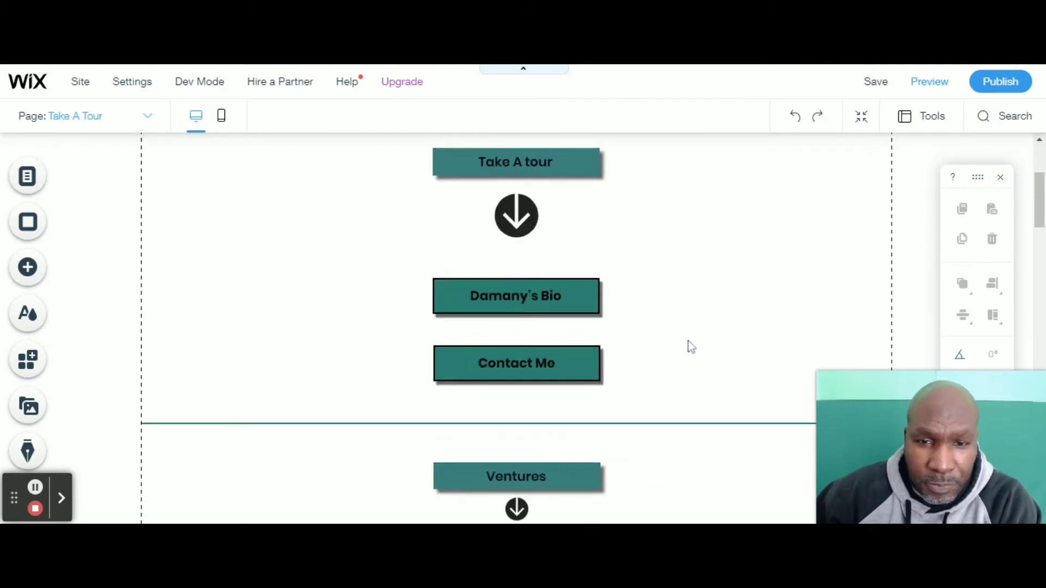
pyautogui.scroll(8, 691, 345)
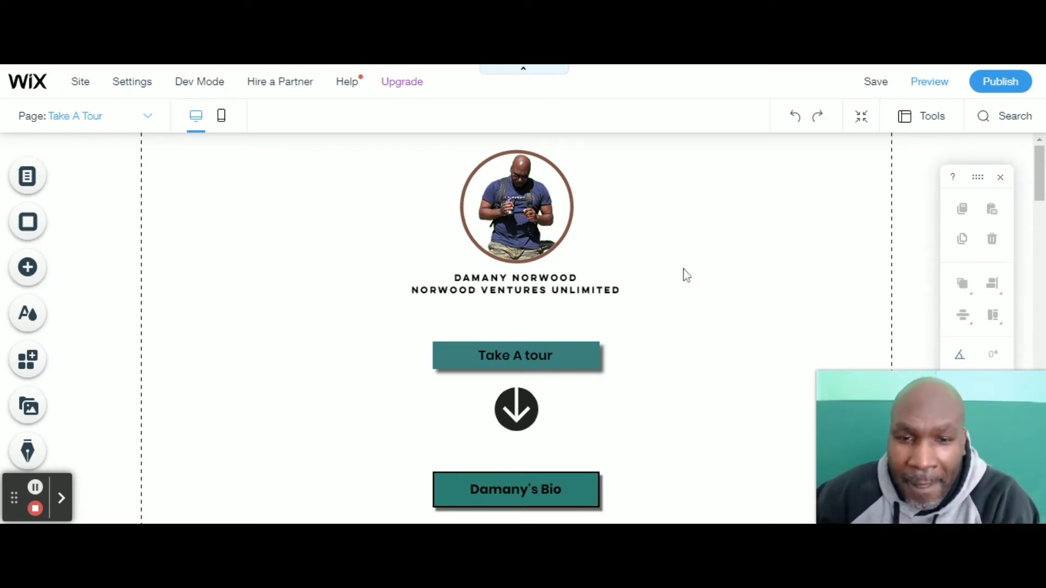
# Compare the profile header and the bio and contact buttons between the desktop and mobile layouts.
pyautogui.scroll(-3, 685, 275)
pyautogui.scroll(3, 686, 275)
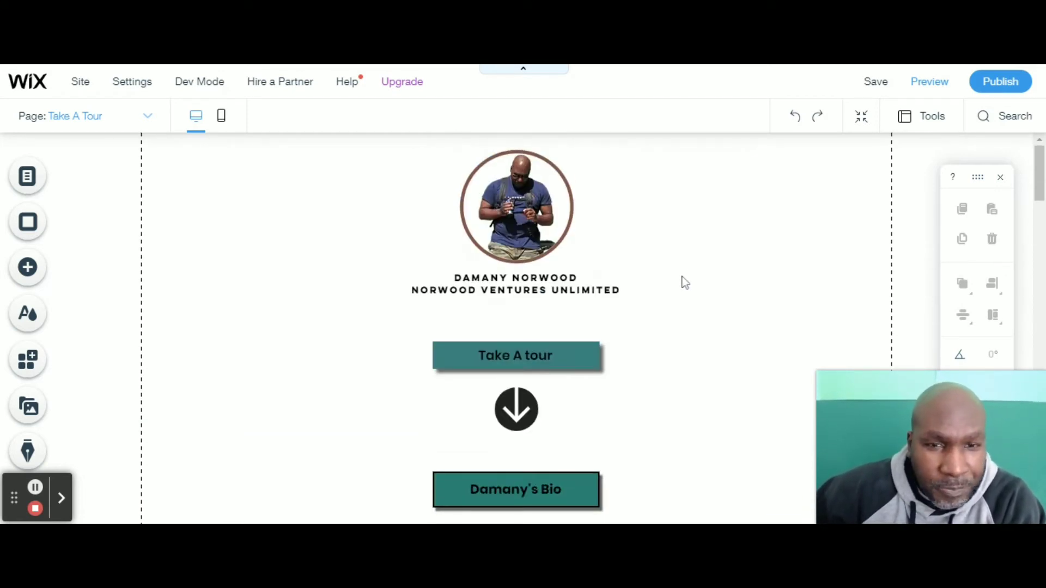
pyautogui.scroll(-5, 690, 312)
pyautogui.scroll(5, 691, 312)
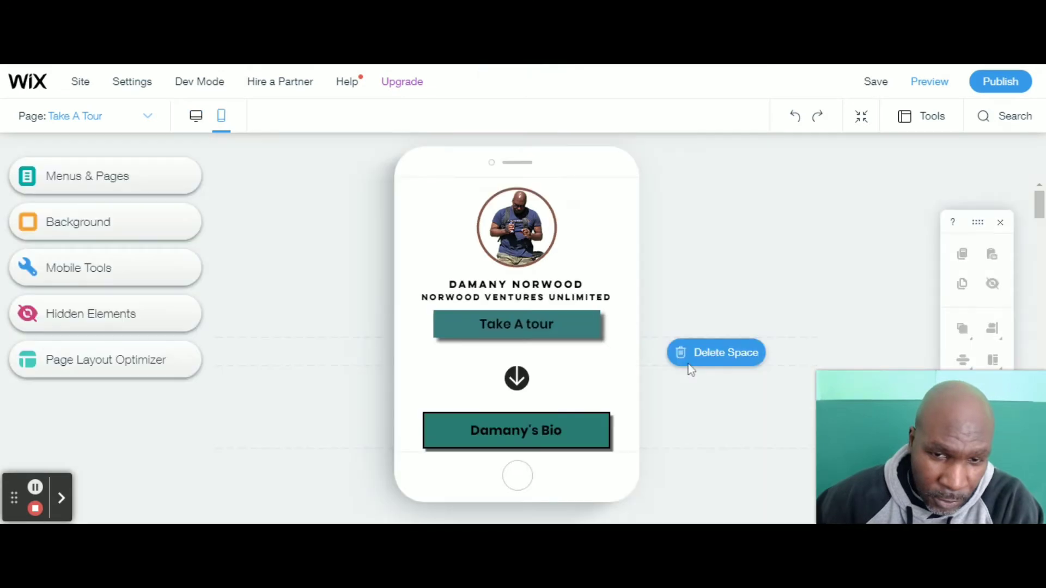
pyautogui.scroll(-3, 575, 348)
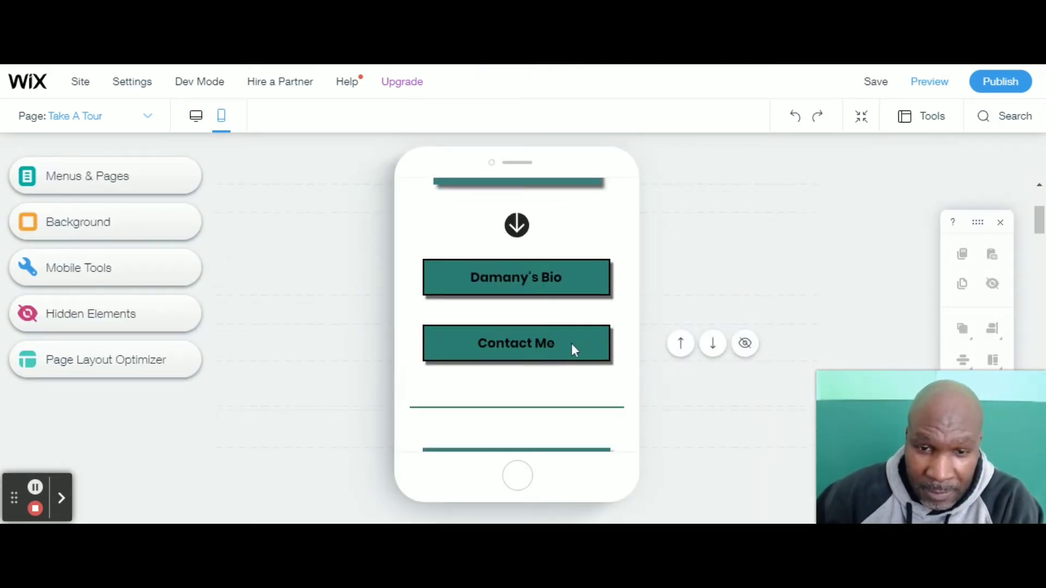
pyautogui.scroll(3, 542, 398)
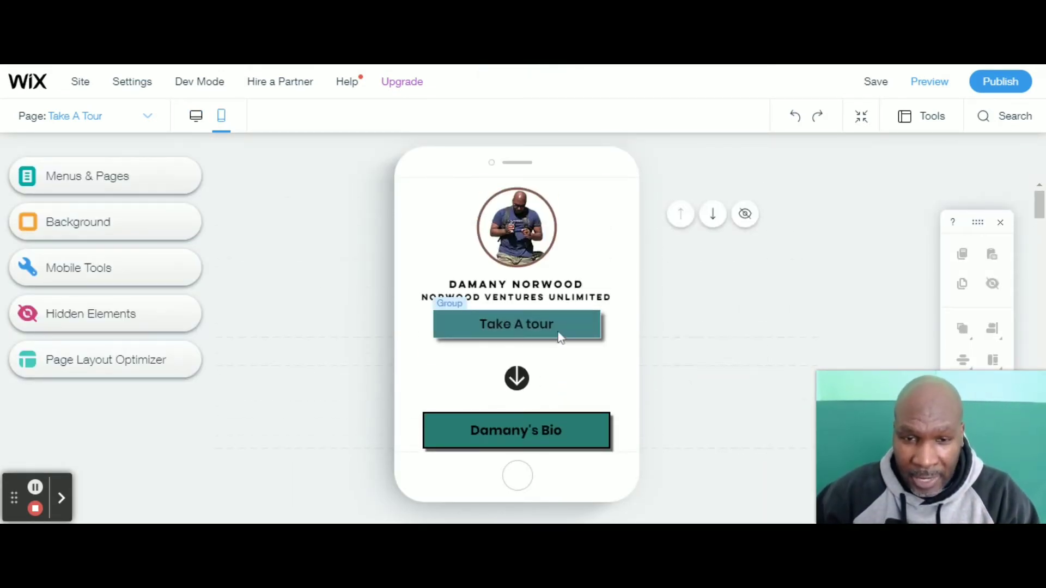
# Look through the mobile layout from the bio and contact buttons down to the social media links and back up to the profile header.
pyautogui.scroll(-1, 538, 355)
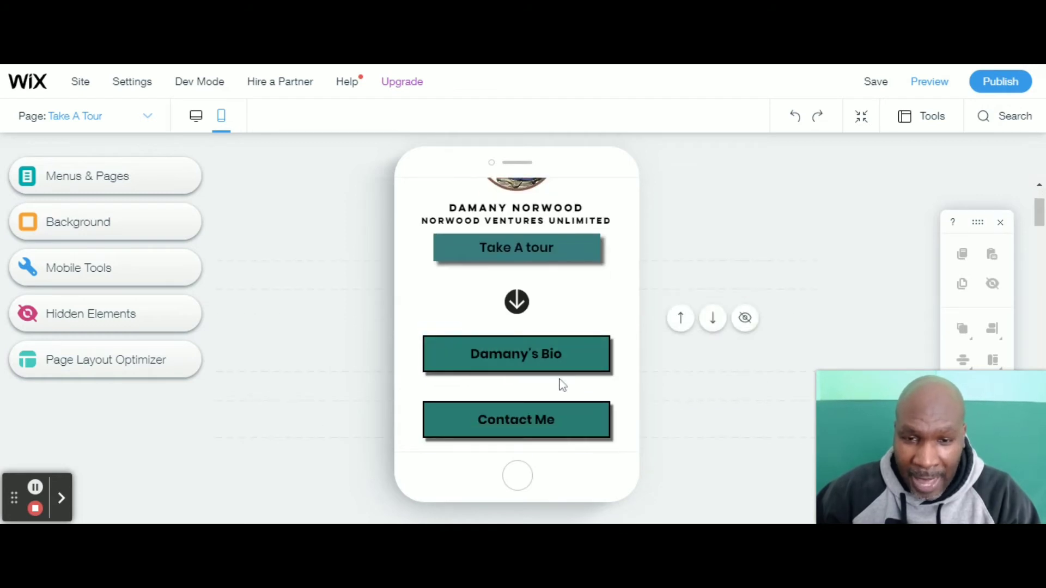
pyautogui.scroll(-1, 561, 381)
pyautogui.scroll(2, 553, 380)
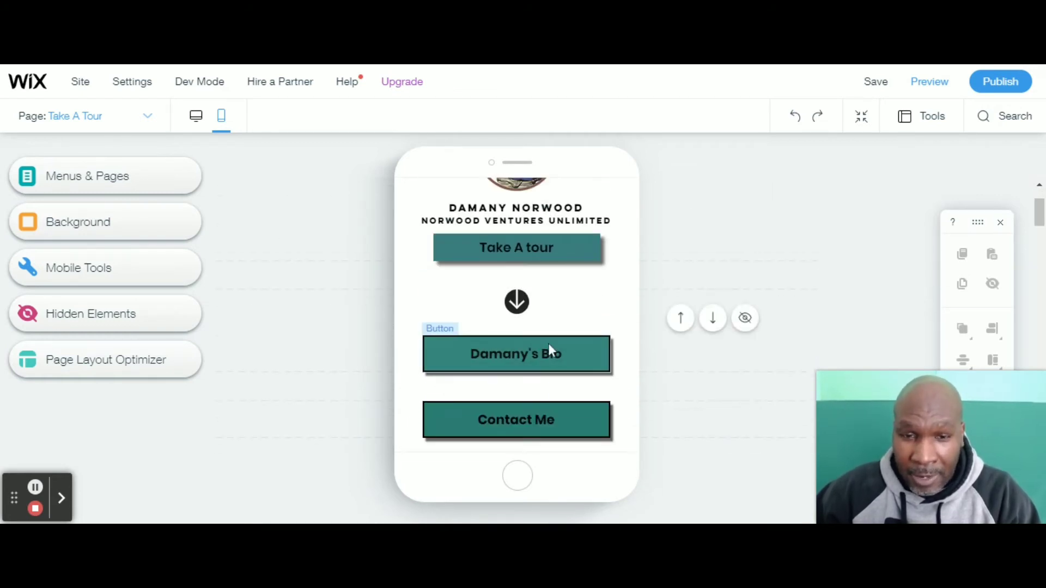
pyautogui.scroll(-2, 549, 349)
pyautogui.scroll(-1, 548, 347)
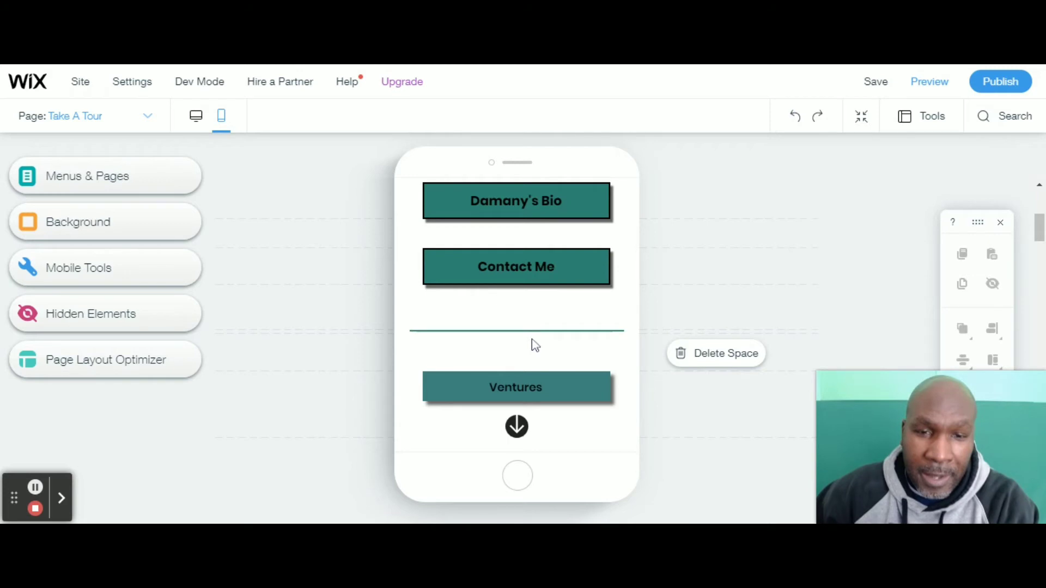
pyautogui.scroll(-6, 534, 313)
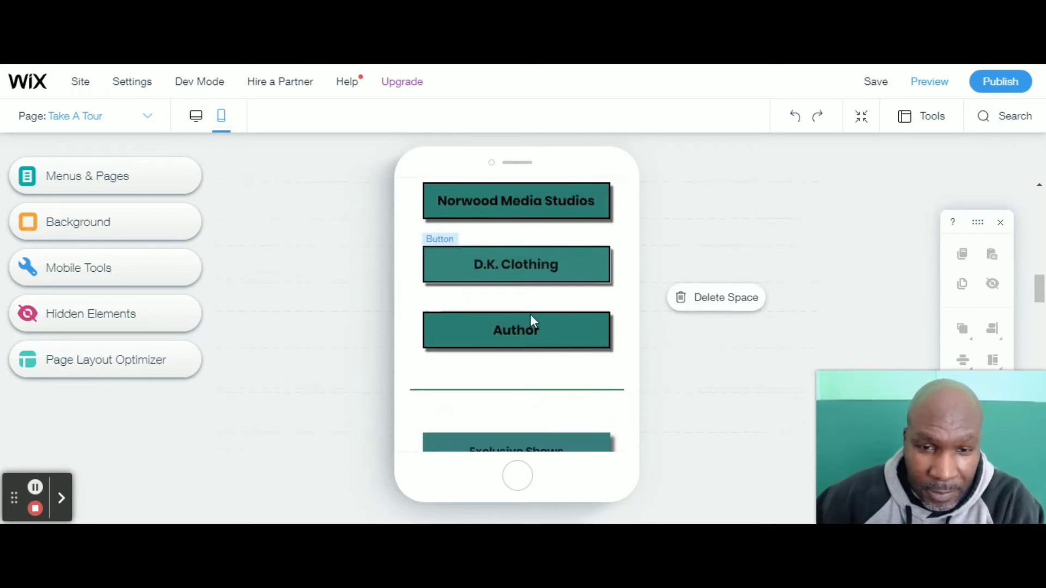
pyautogui.scroll(-8, 531, 316)
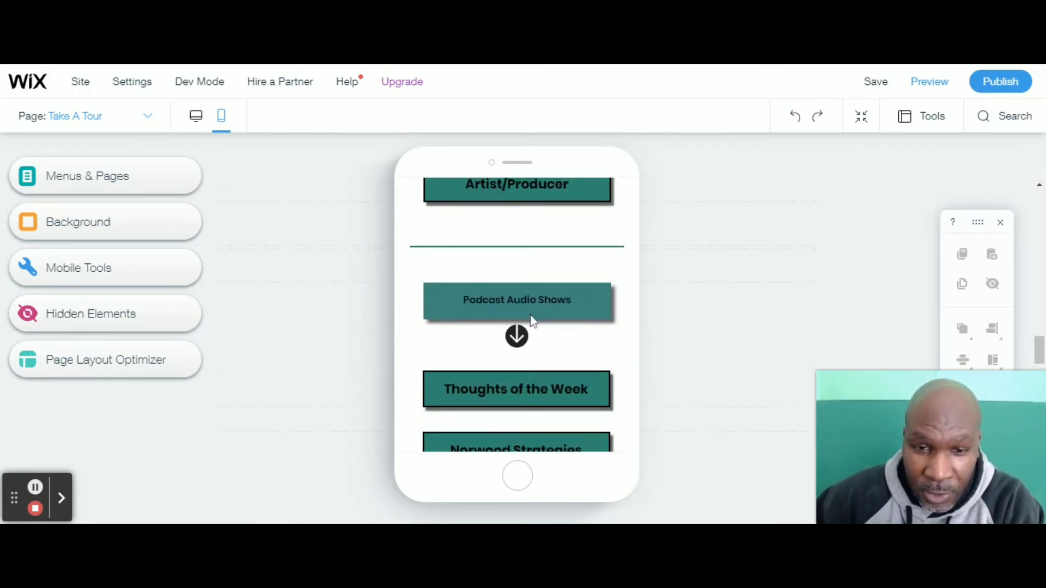
pyautogui.scroll(-10, 532, 319)
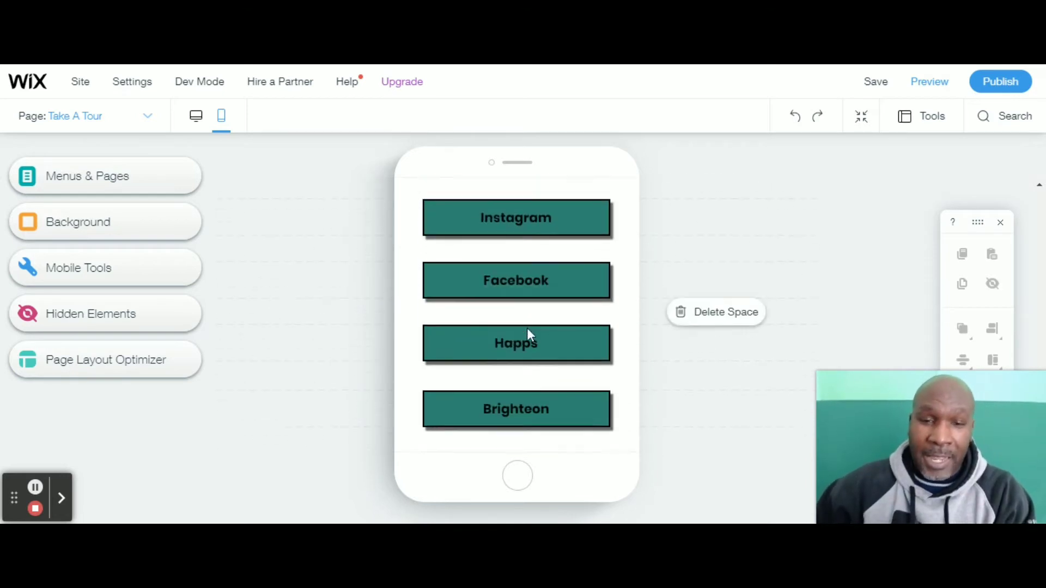
pyautogui.scroll(10, 528, 328)
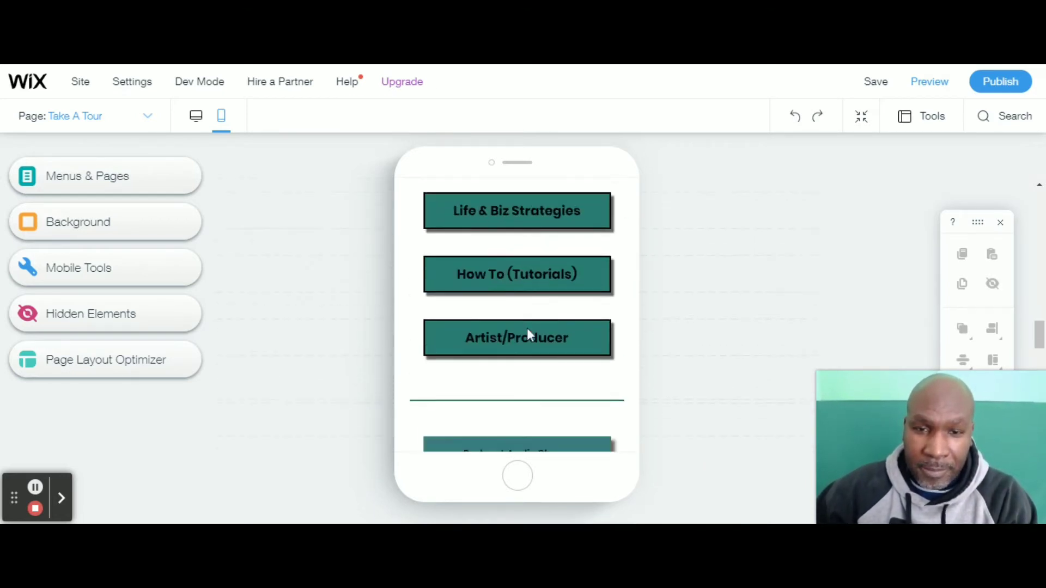
pyautogui.scroll(10, 528, 328)
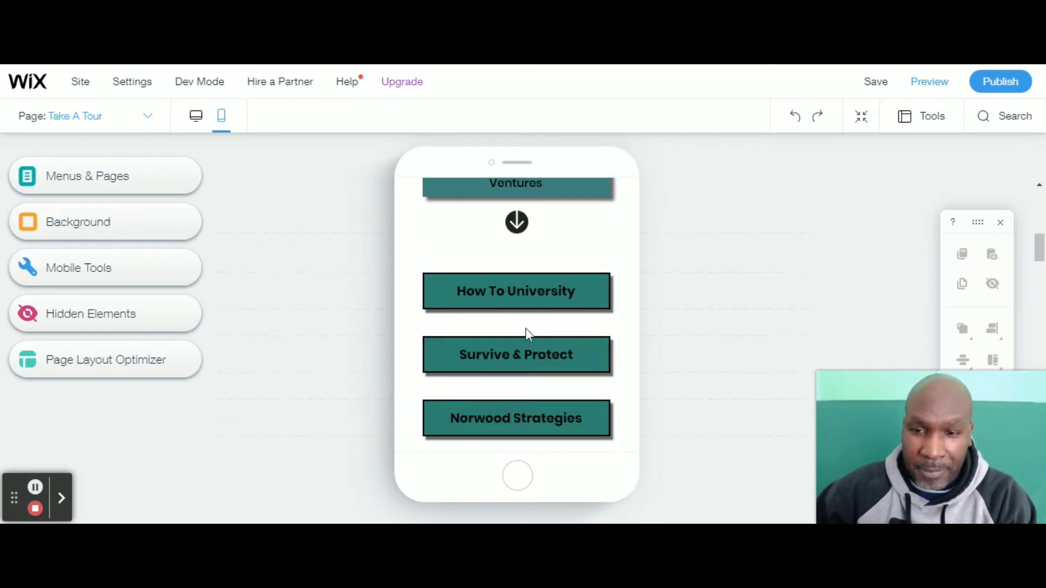
pyautogui.scroll(5, 526, 330)
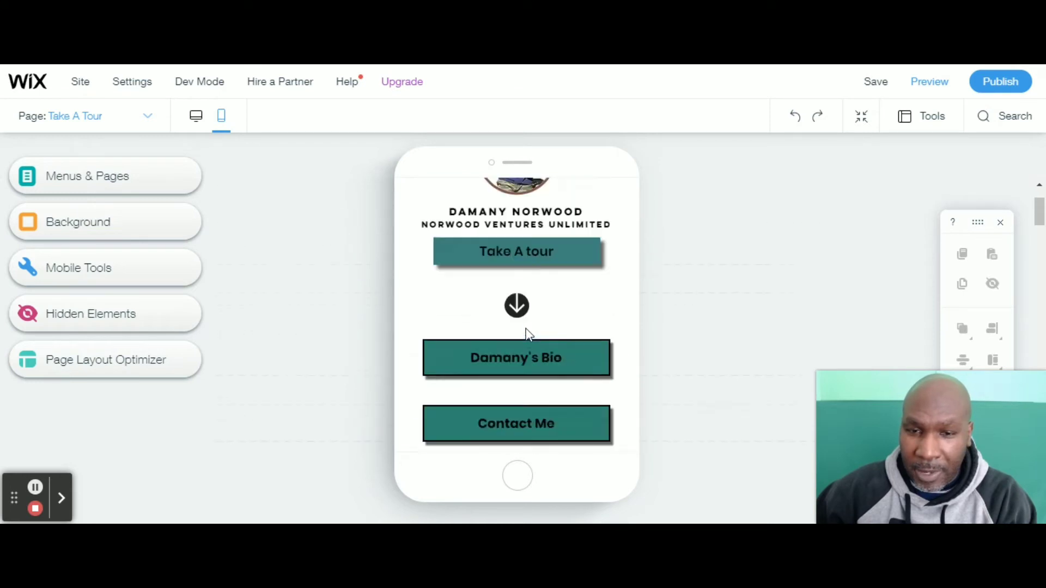
# Return to the desktop layout and open the Button elements that can be added, checking Document Buttons and Themed Buttons.
pyautogui.click(193, 117)
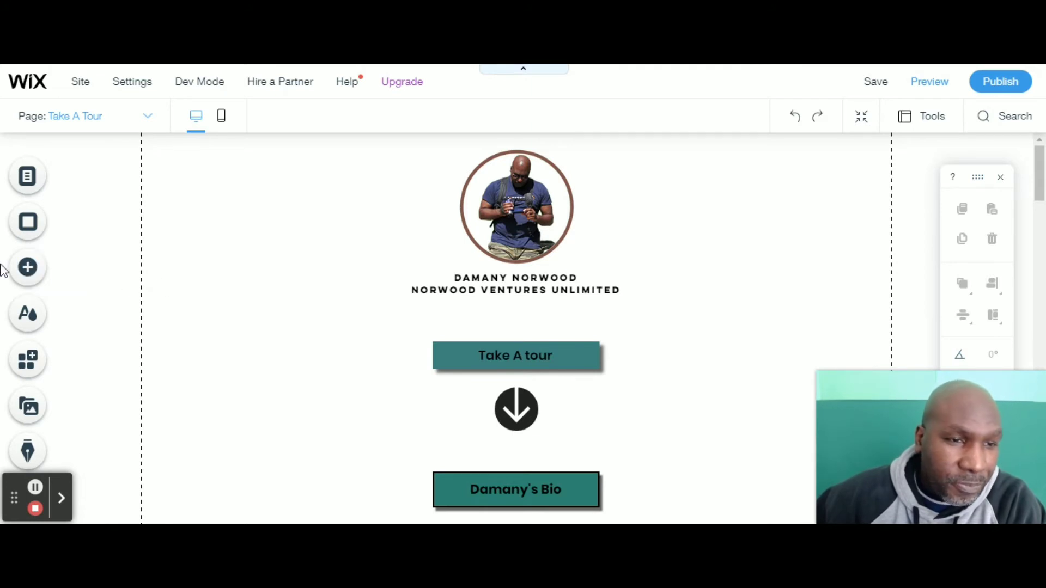
pyautogui.click(30, 272)
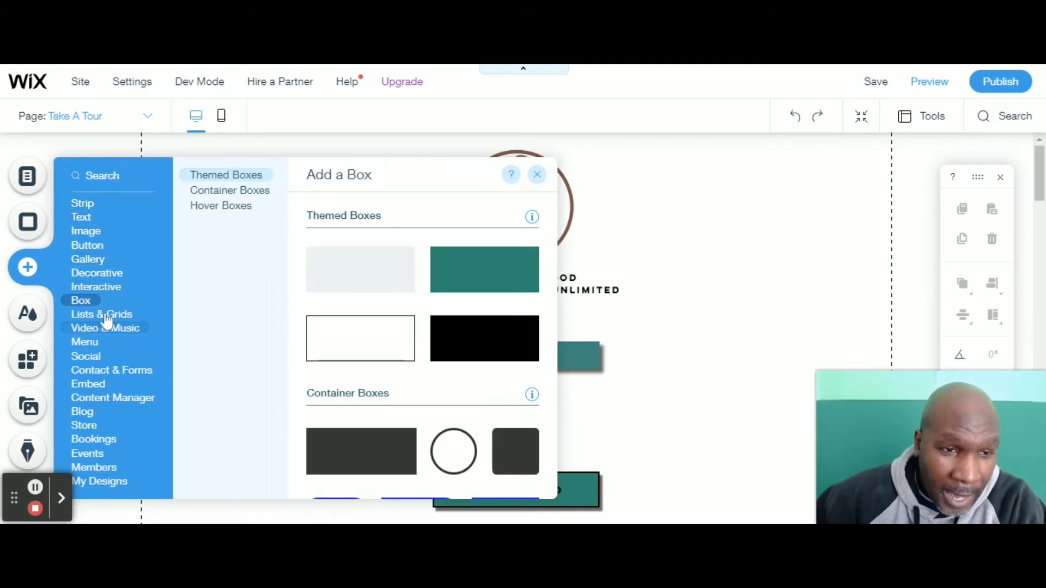
pyautogui.moveTo(86, 250)
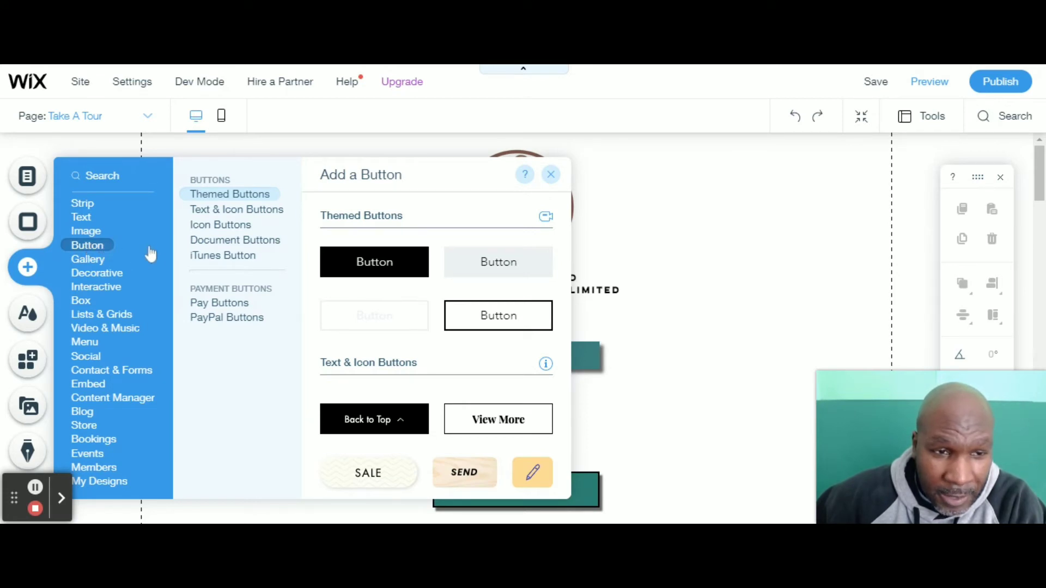
pyautogui.click(238, 240)
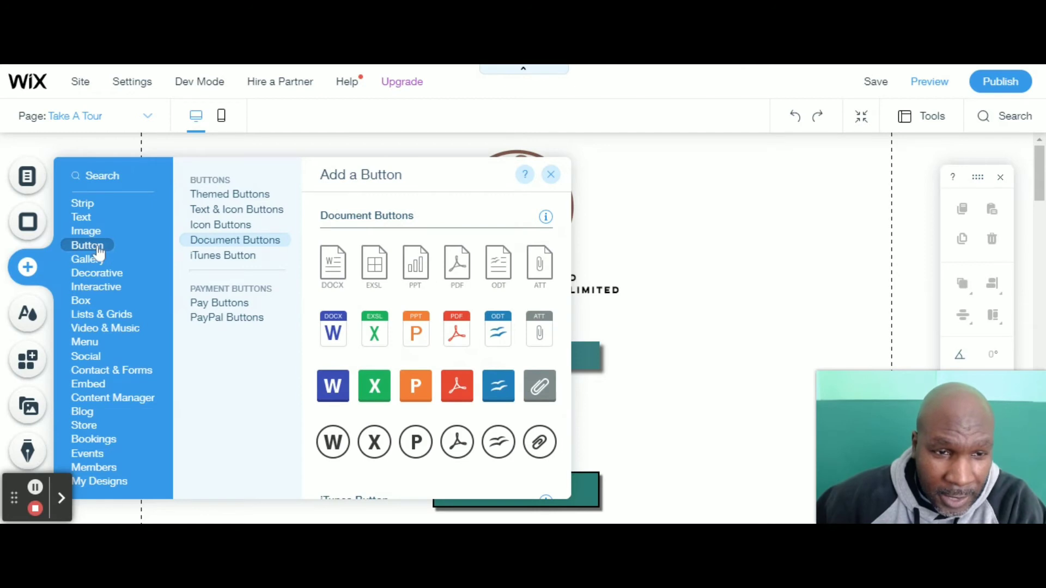
pyautogui.click(253, 199)
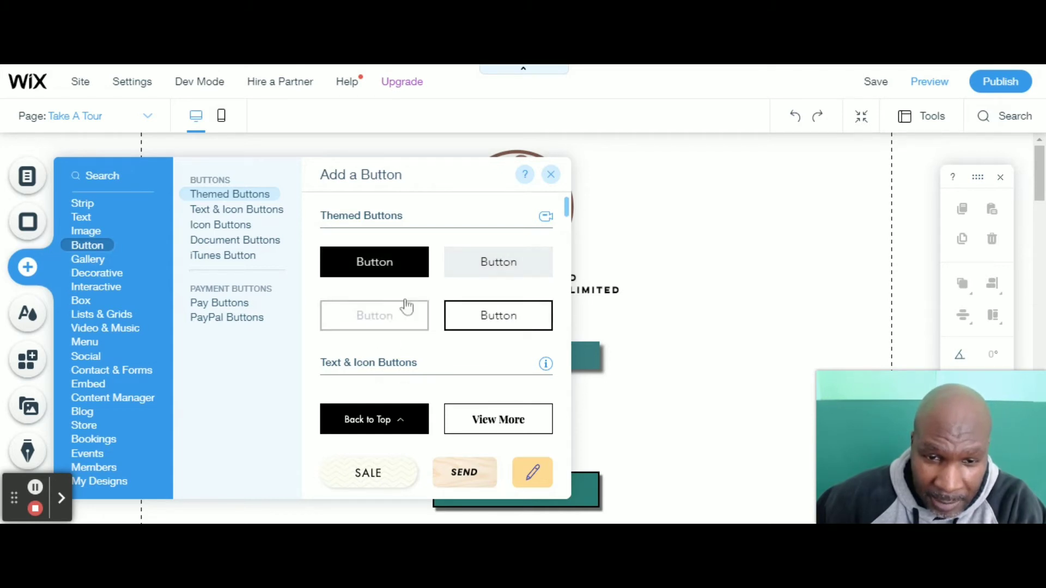
# Browse the Text & Icon Buttons and Icon Buttons designs, return to Themed Buttons, and close the element library.
pyautogui.scroll(-7, 413, 325)
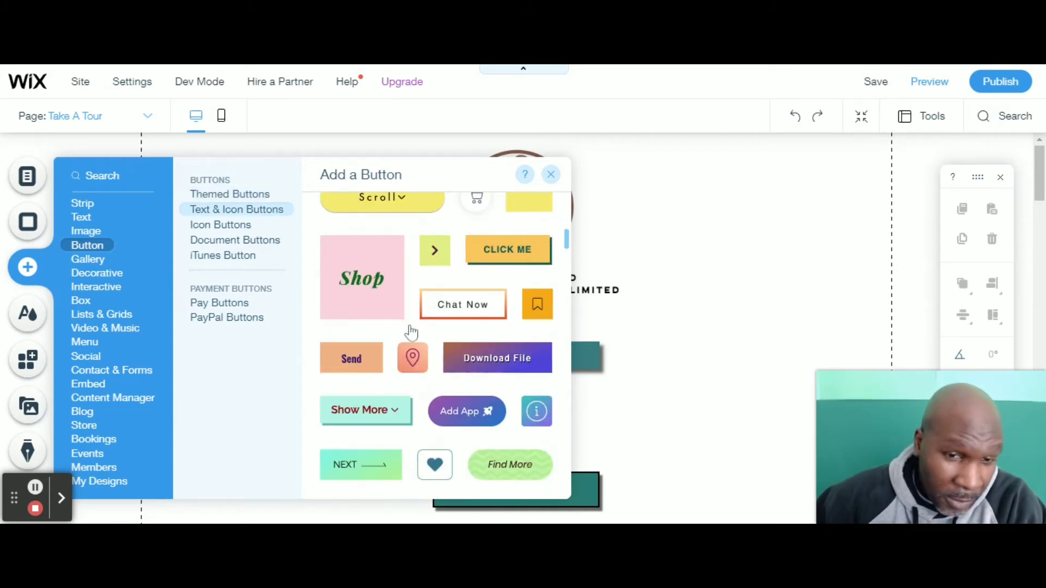
pyautogui.scroll(-3, 423, 327)
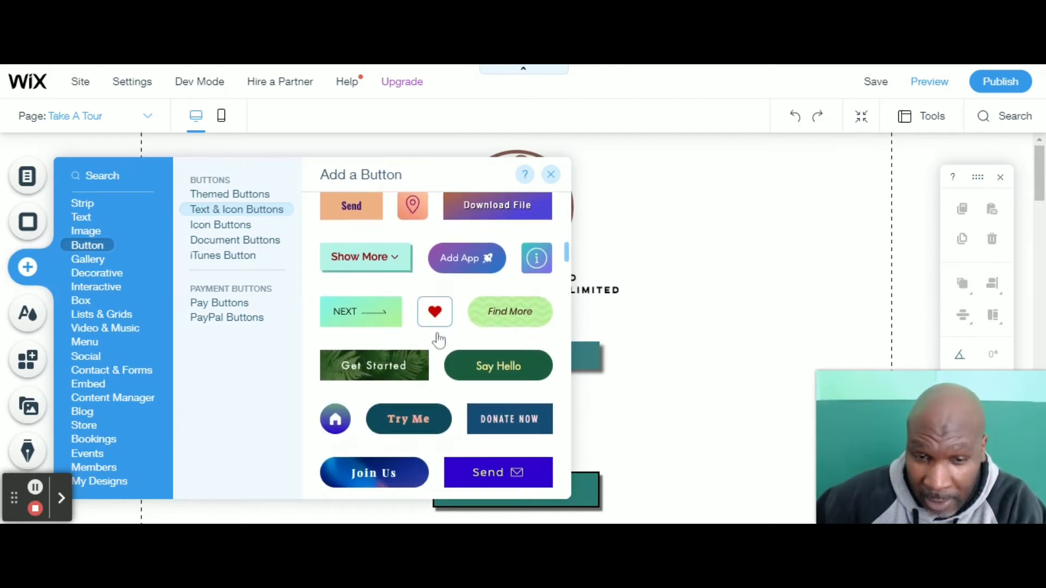
pyautogui.scroll(-5, 439, 341)
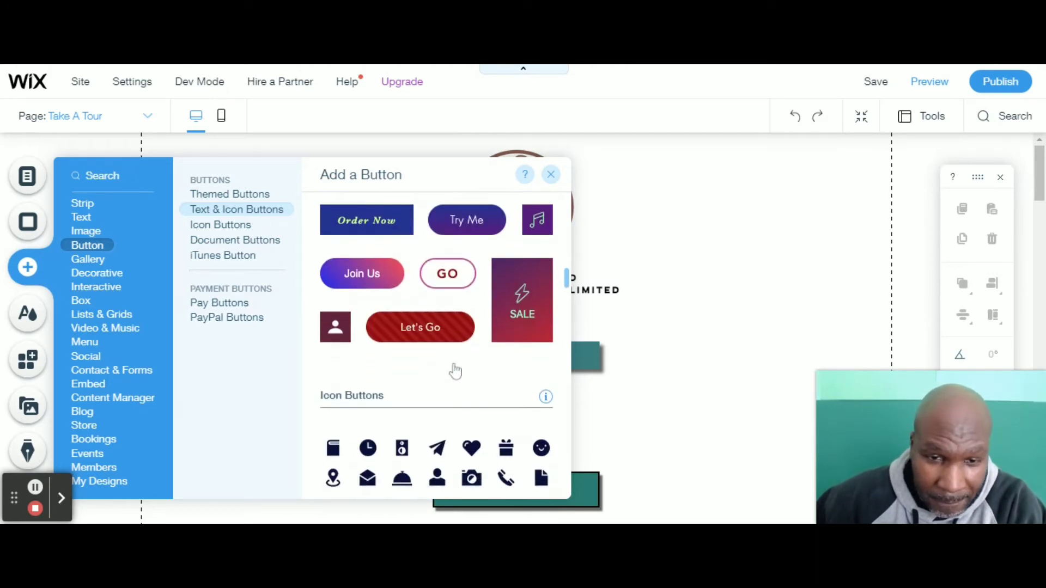
pyautogui.scroll(-3, 455, 371)
pyautogui.scroll(4, 449, 367)
pyautogui.scroll(-5, 450, 367)
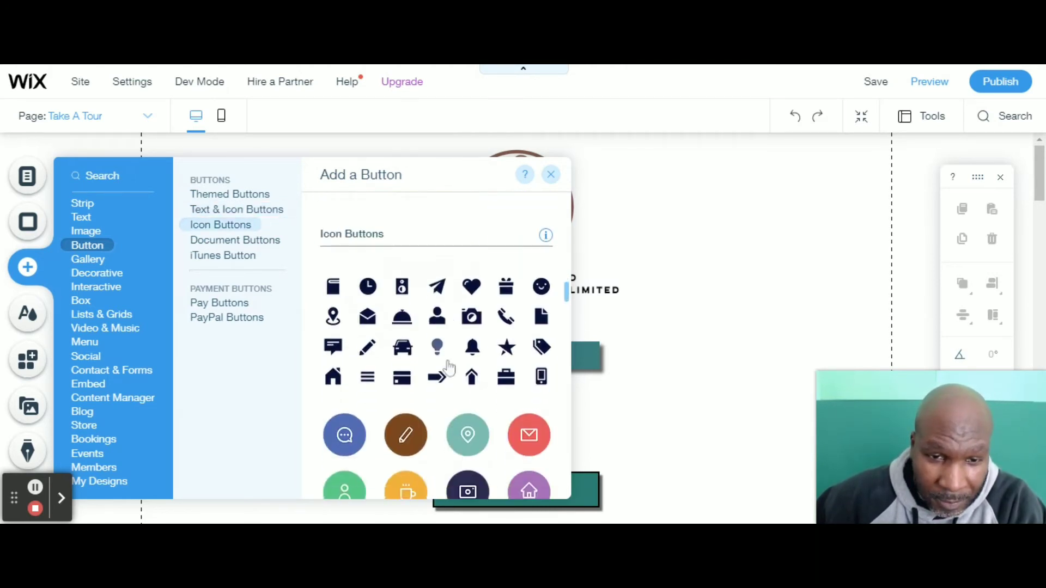
pyautogui.scroll(-8, 450, 368)
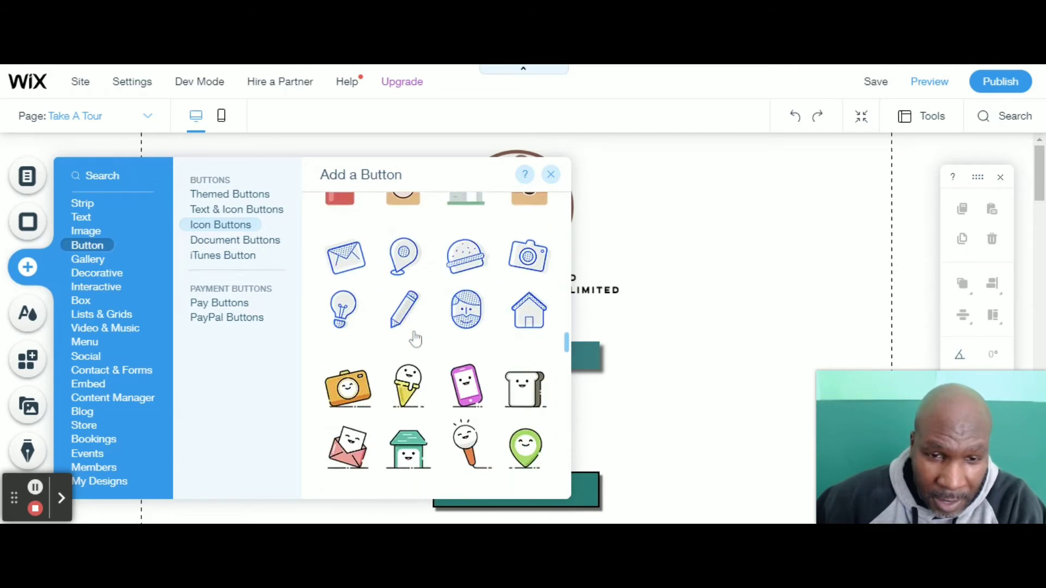
pyautogui.scroll(15, 415, 339)
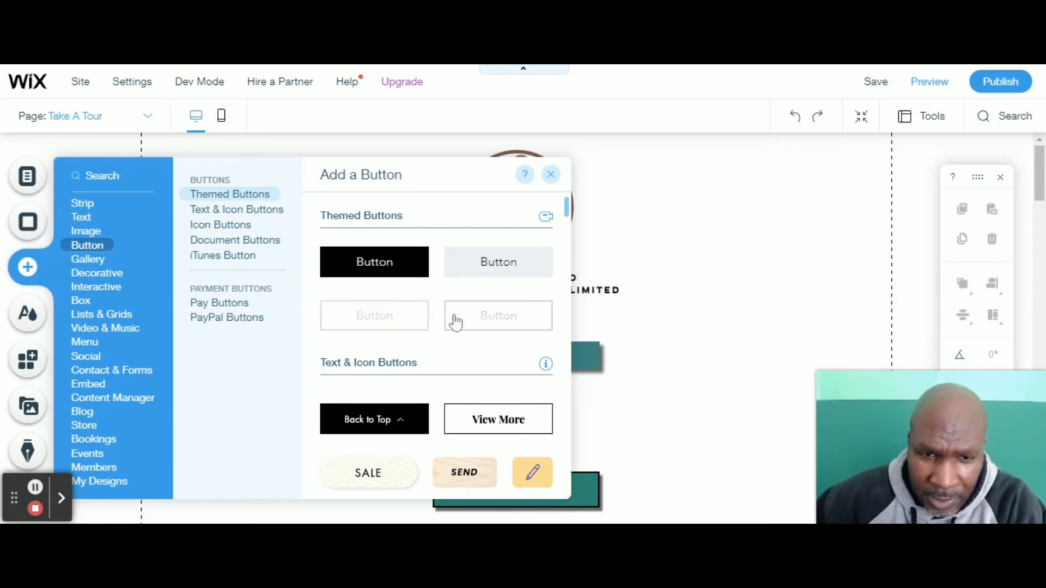
pyautogui.click(551, 178)
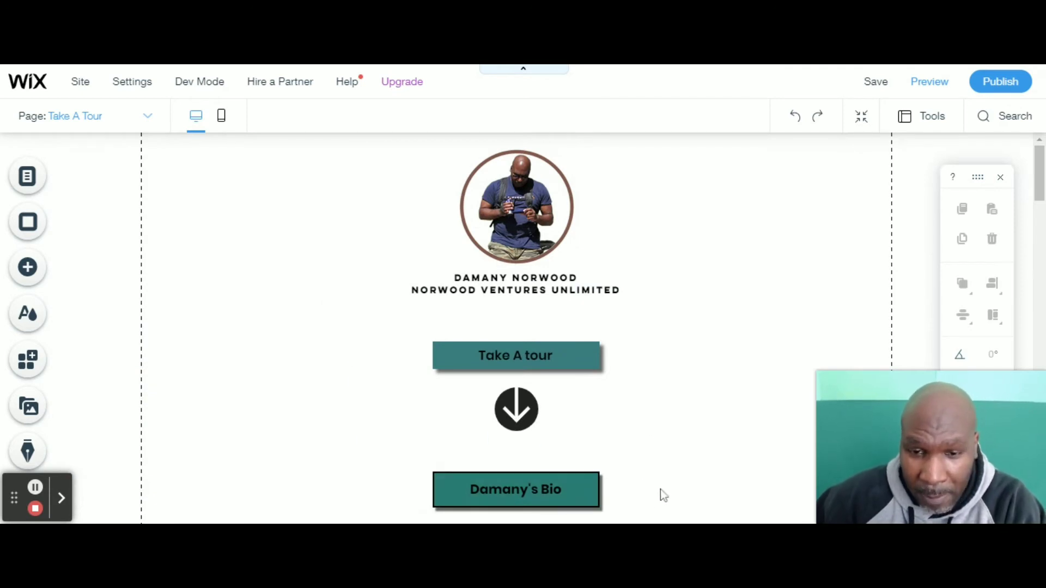
# Circle the add-elements control and the bio button in red with the annotation pen.
pyautogui.scroll(-3, 693, 416)
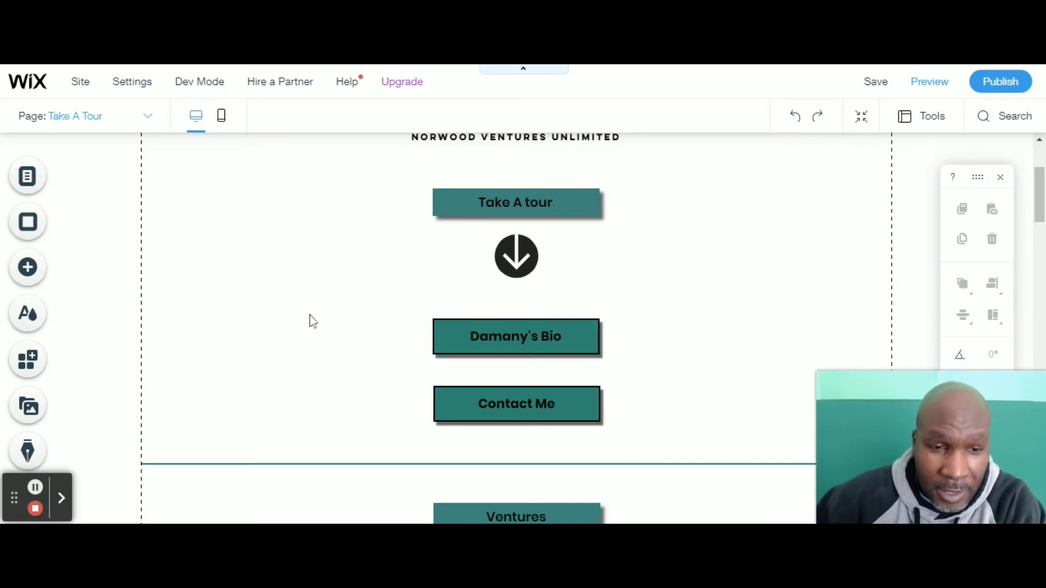
pyautogui.click(63, 500)
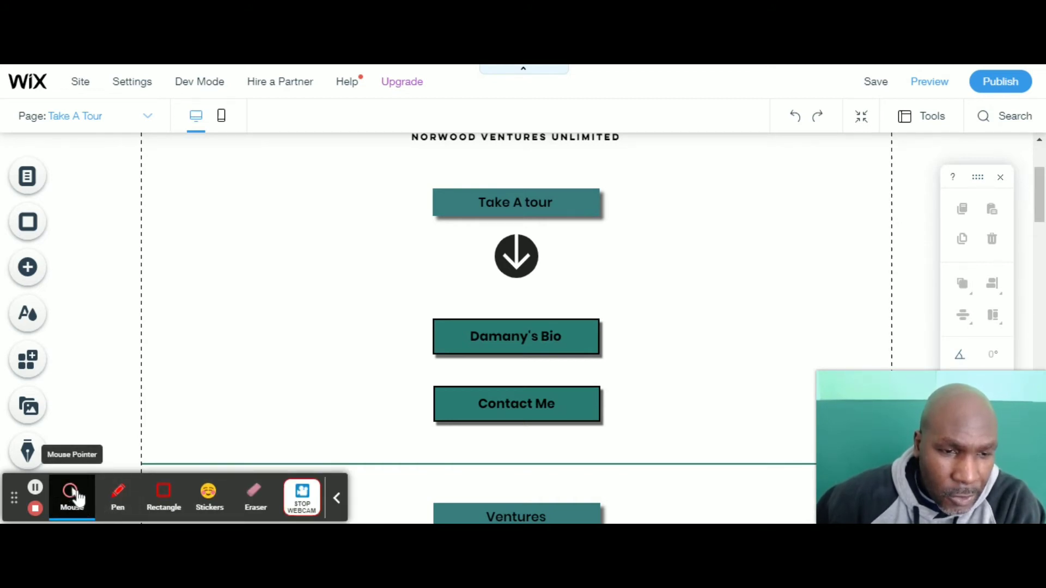
pyautogui.click(119, 498)
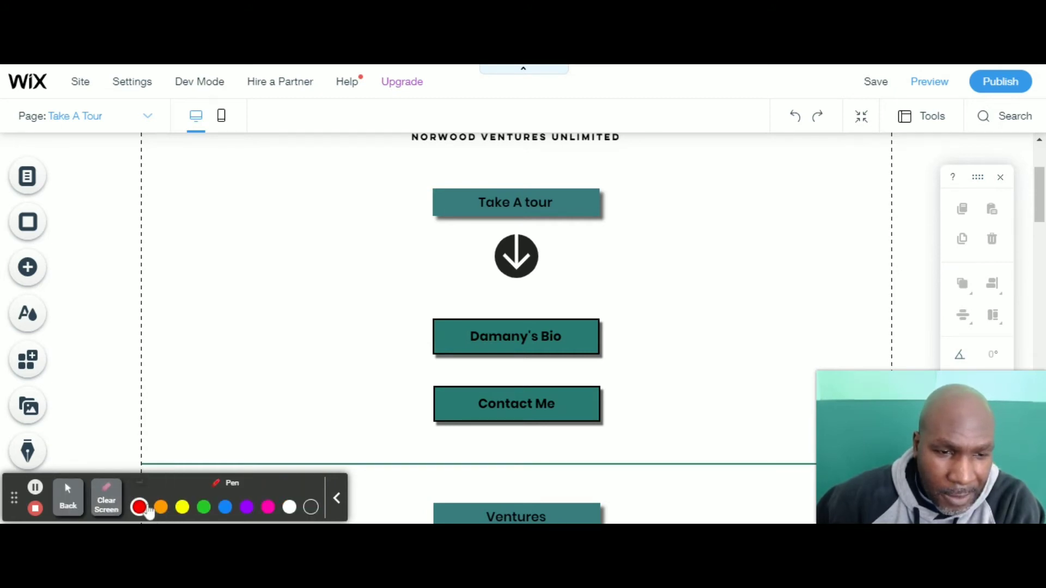
pyautogui.click(339, 499)
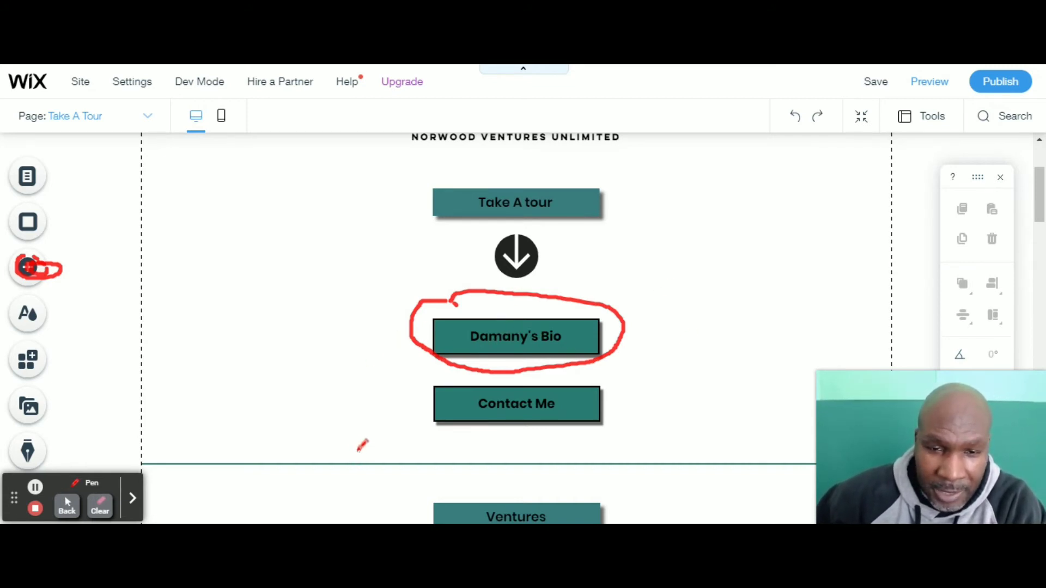
# Clear the pen annotations from the screen and switch the pointer style to the Focus spotlight.
pyautogui.click(98, 508)
pyautogui.click(68, 508)
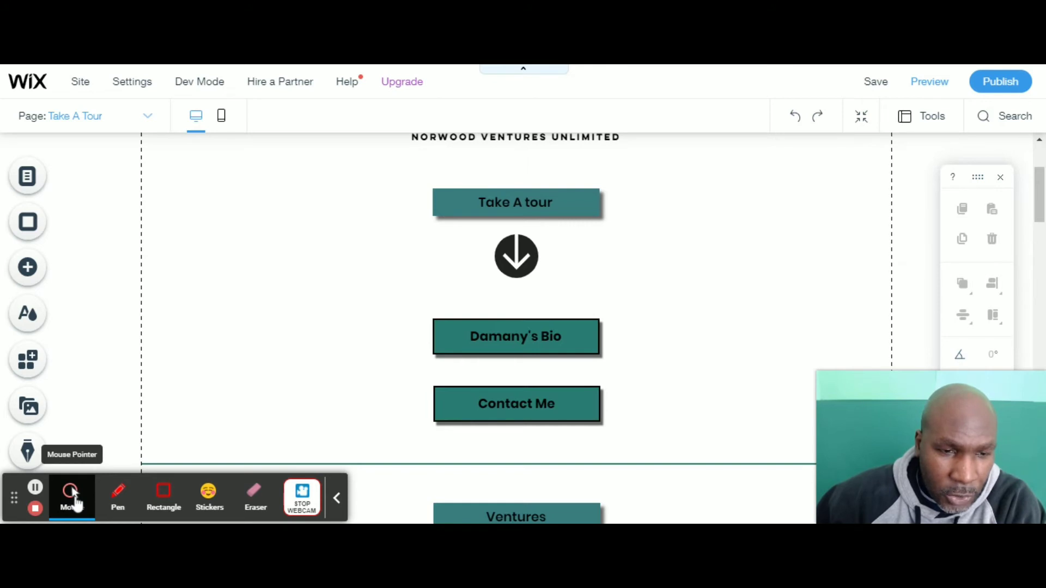
pyautogui.click(74, 502)
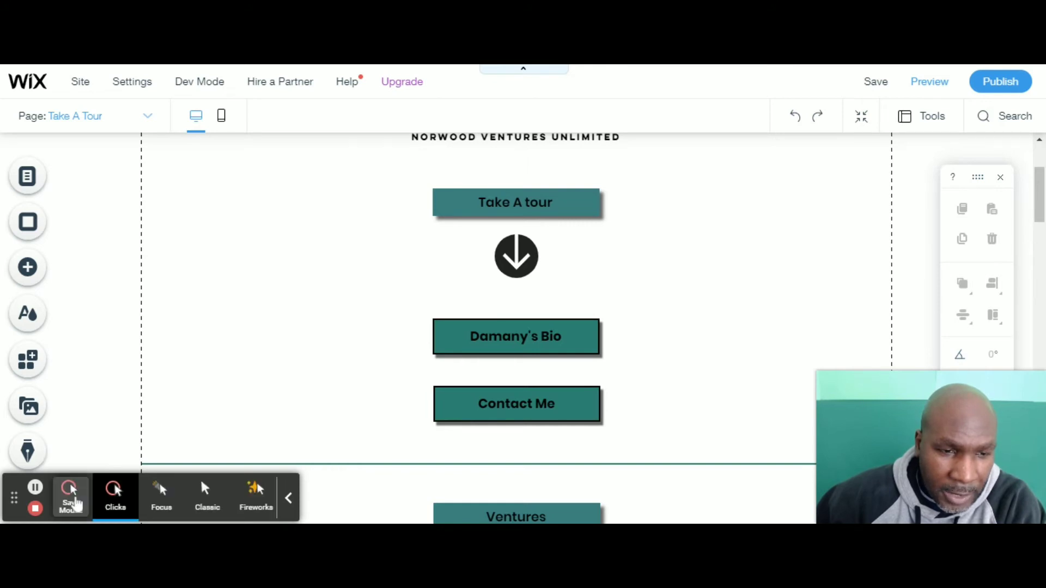
pyautogui.click(161, 503)
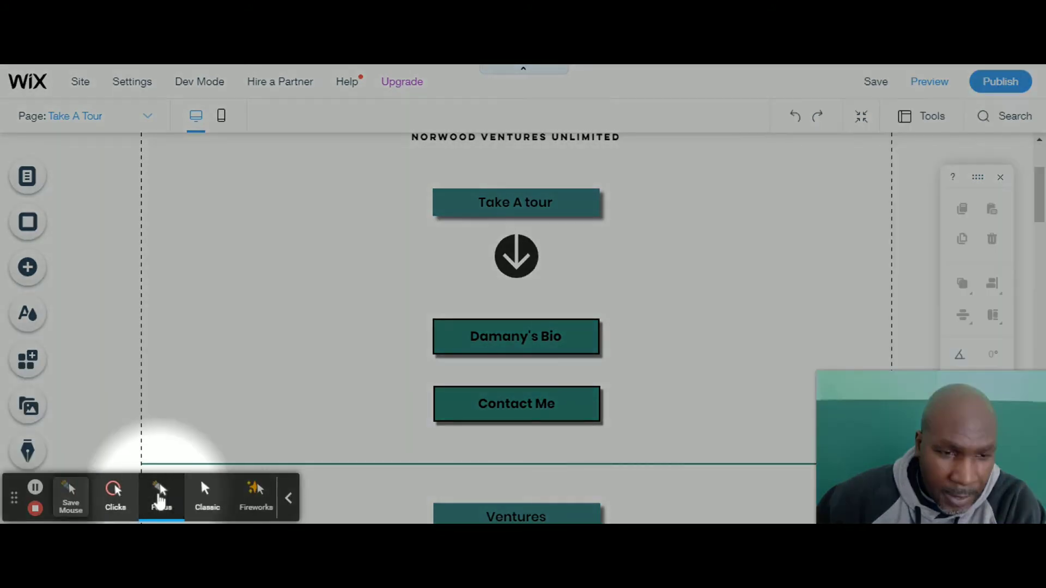
# Select the bio button, then examine the desktop link buttons from Contact Me through Ventures to Exclusive Shows.
pyautogui.click(516, 342)
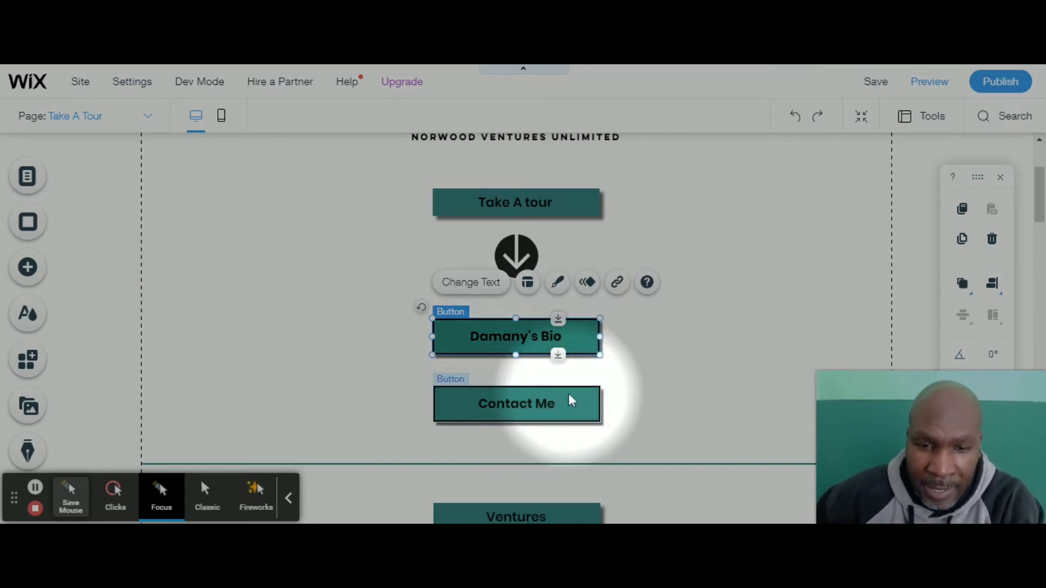
pyautogui.scroll(-2, 578, 401)
pyautogui.scroll(-4, 578, 401)
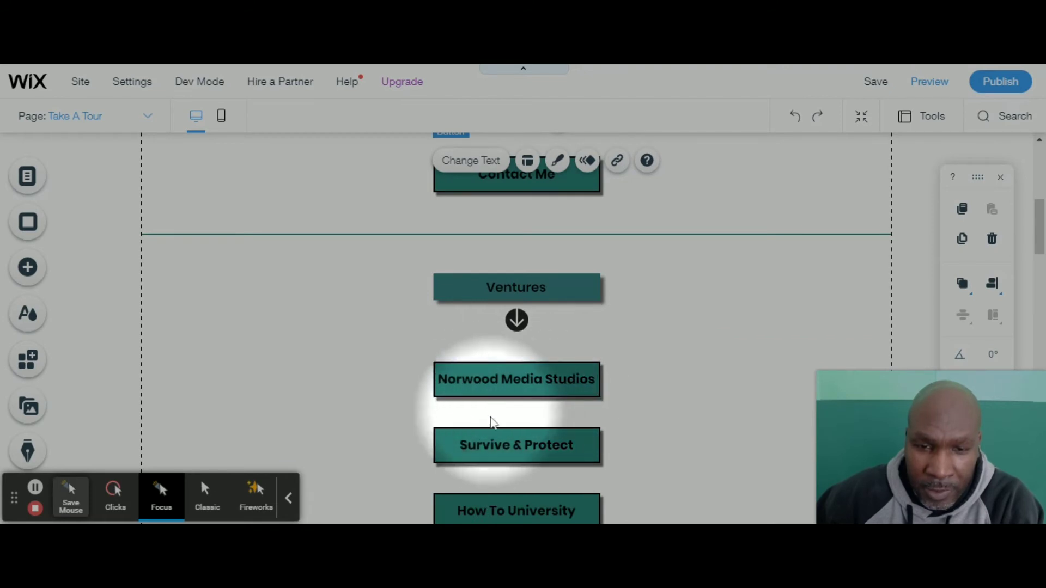
pyautogui.scroll(-4, 584, 404)
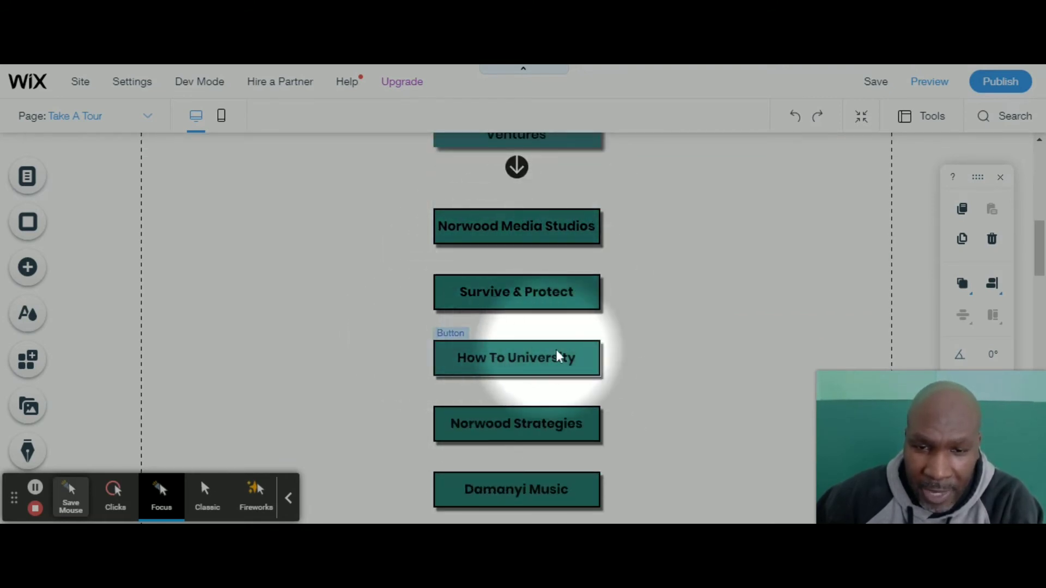
pyautogui.scroll(-2, 561, 381)
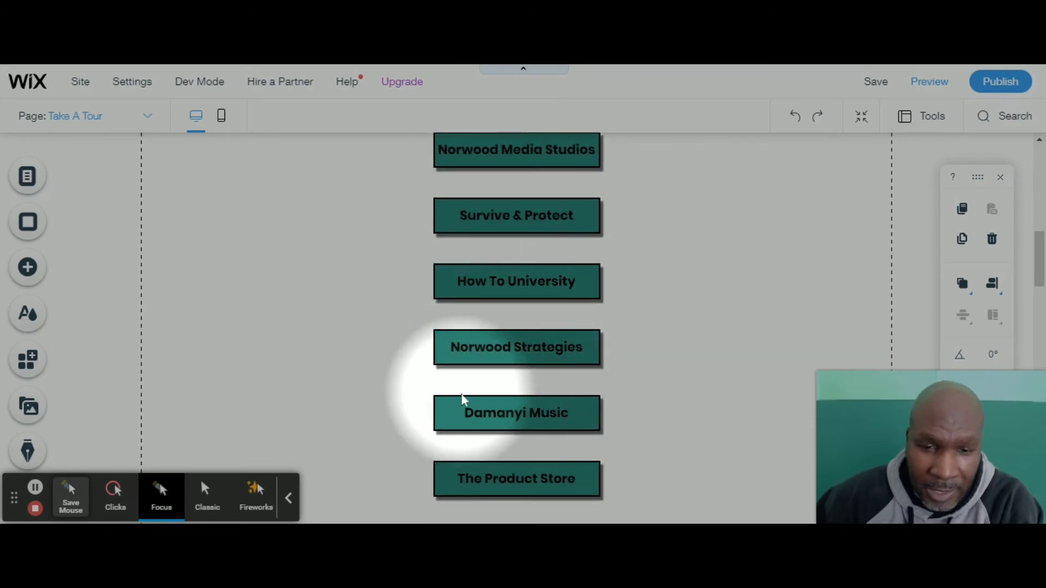
pyautogui.scroll(-2, 491, 349)
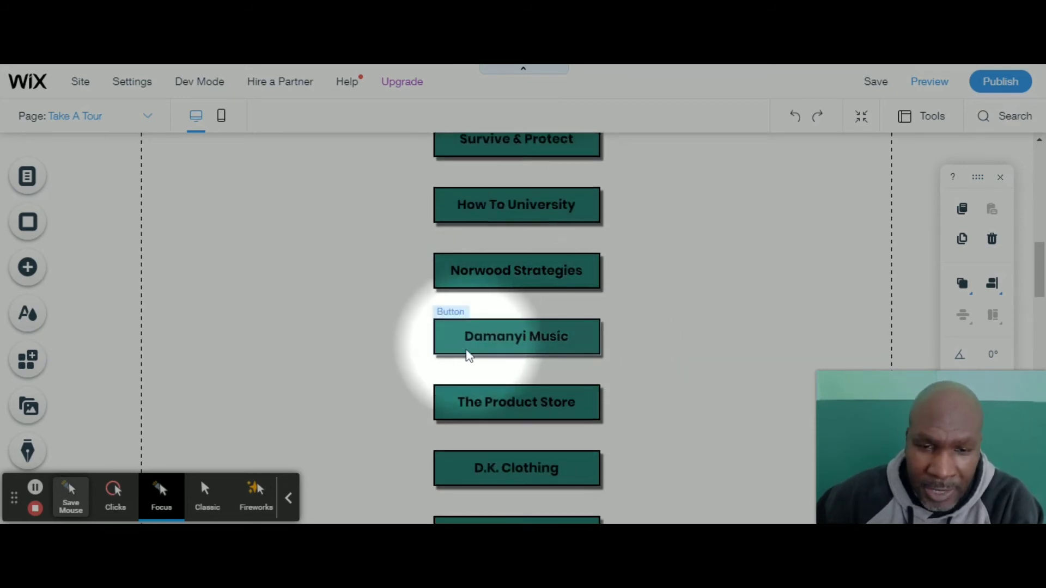
pyautogui.scroll(-2, 487, 414)
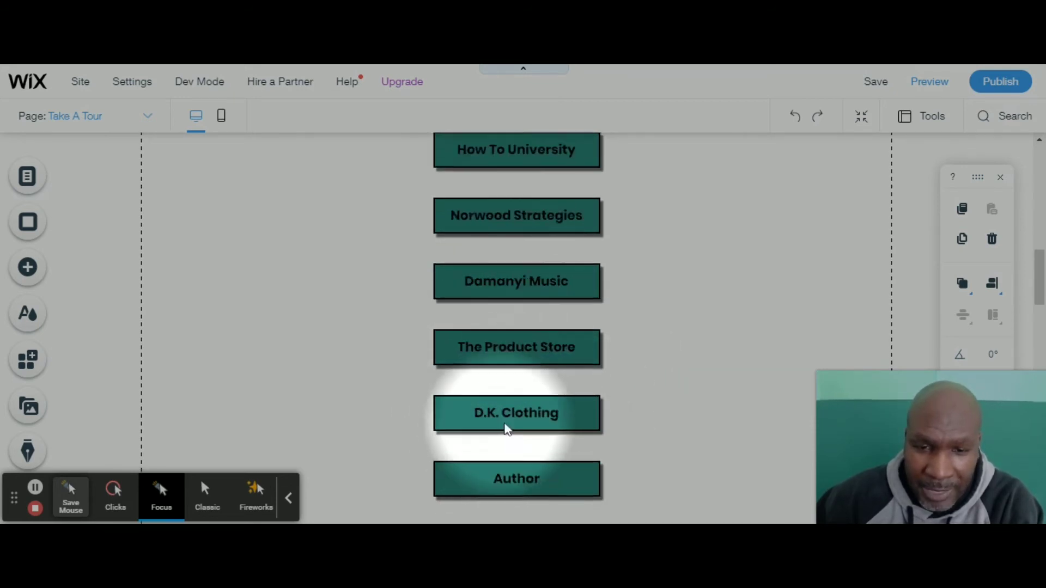
pyautogui.scroll(-10, 611, 344)
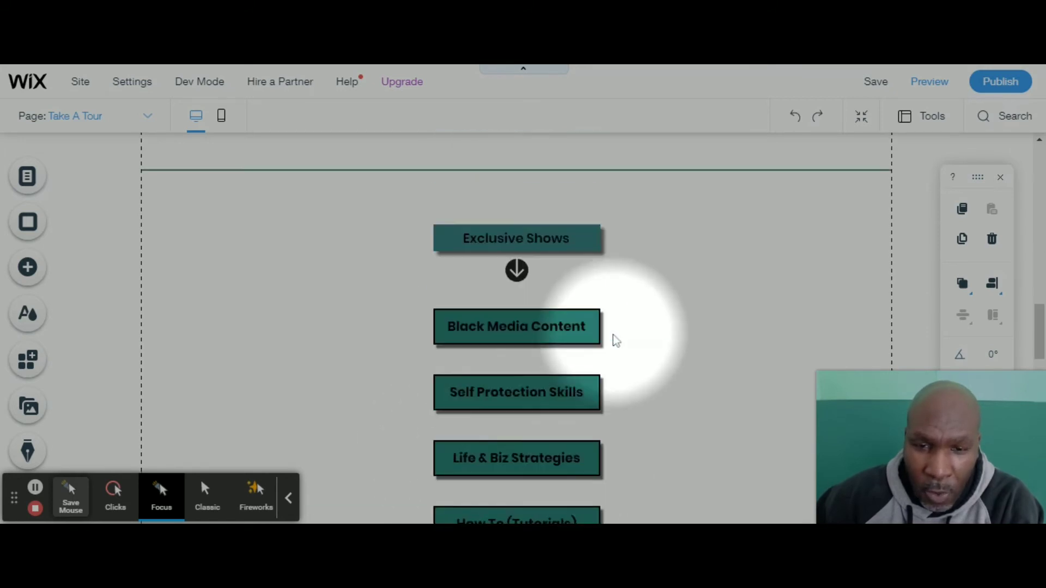
# Examine the desktop link buttons from Exclusive Shows down to Social Media, deselect the Instagram button, and return to the profile header.
pyautogui.scroll(-10, 603, 365)
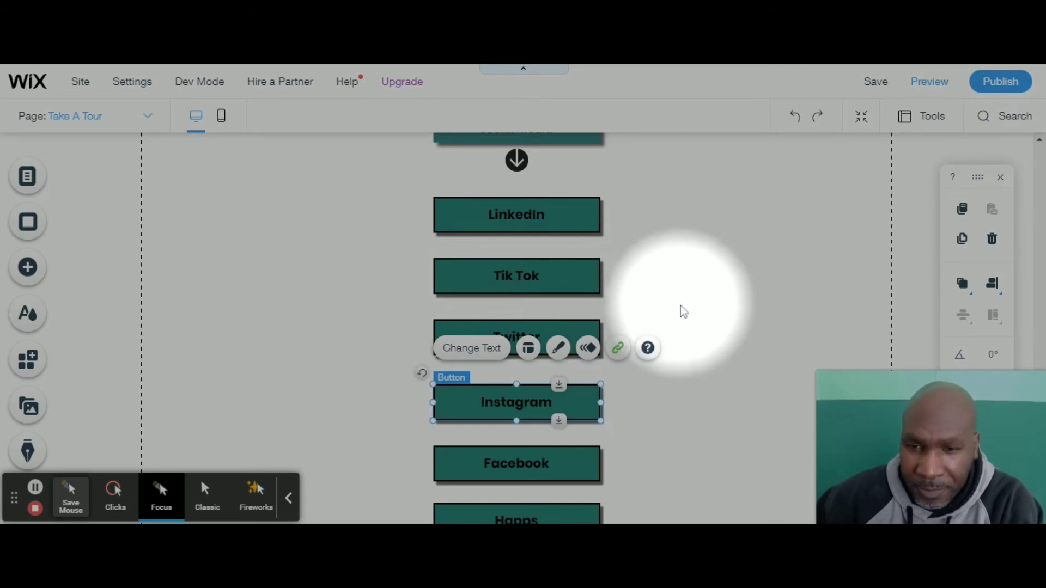
pyautogui.scroll(3, 681, 308)
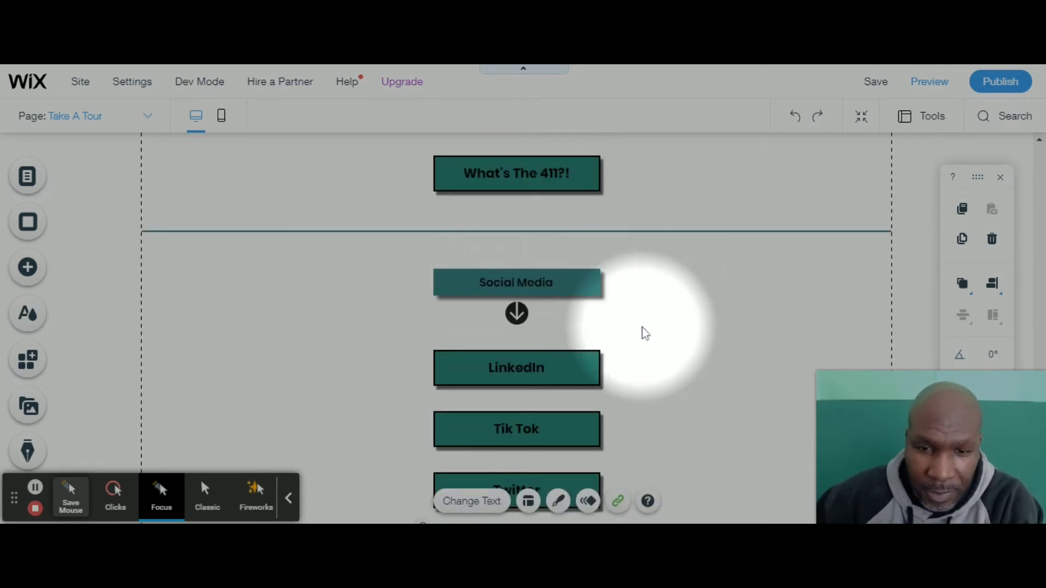
pyautogui.click(662, 324)
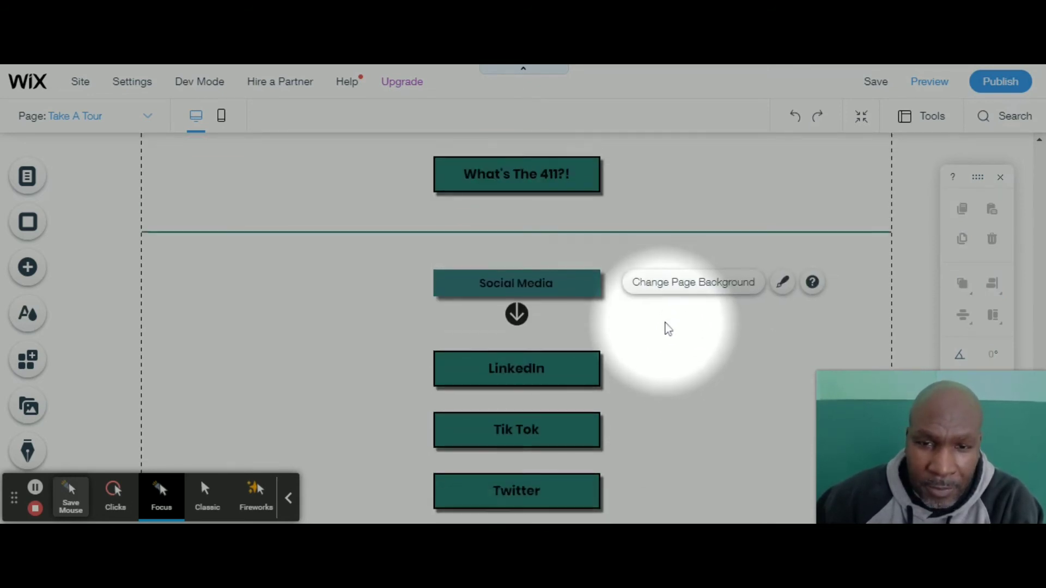
pyautogui.scroll(10, 662, 323)
pyautogui.scroll(15, 665, 325)
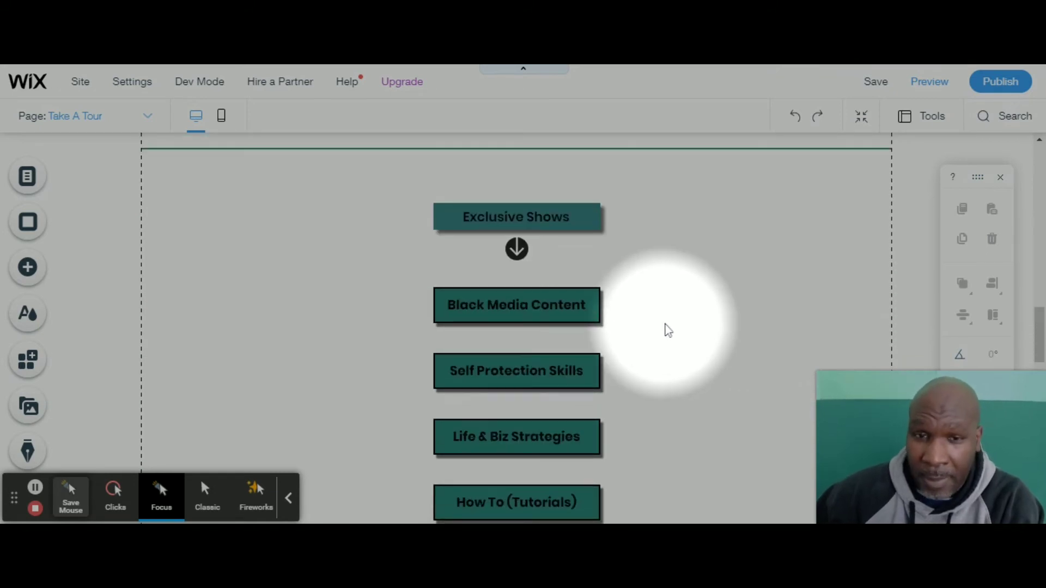
pyautogui.scroll(8, 662, 325)
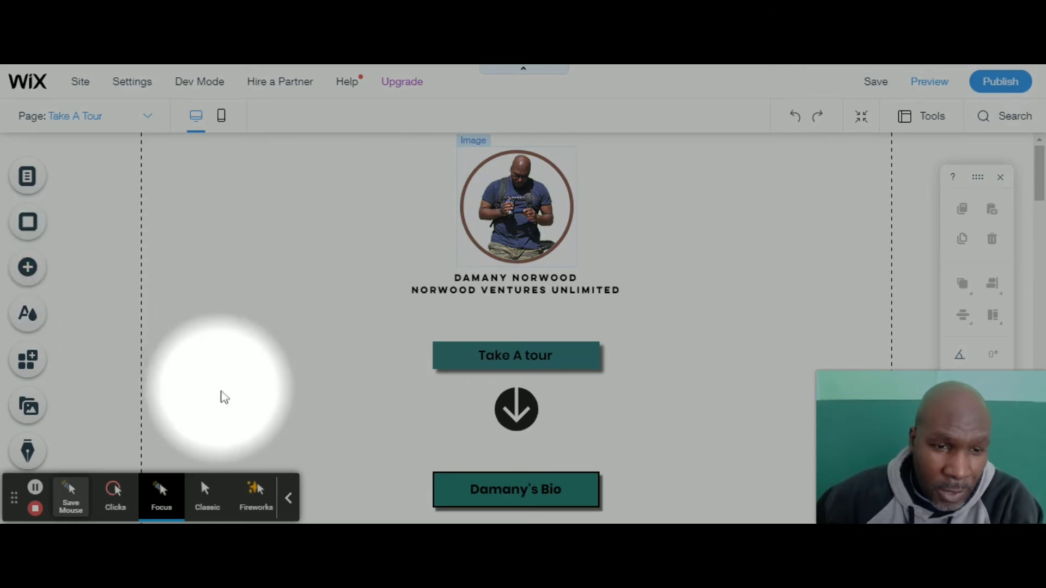
# Collapse the recorder's pointer options, browse the Strip, Content Manager, Button and Image categories of the element library, and close it.
pyautogui.click(289, 498)
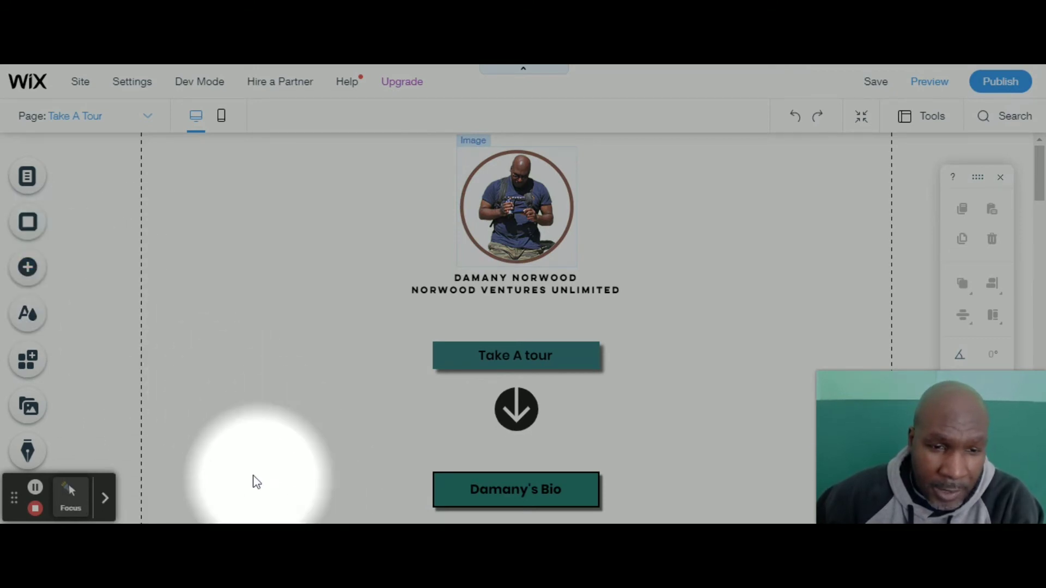
pyautogui.click(30, 276)
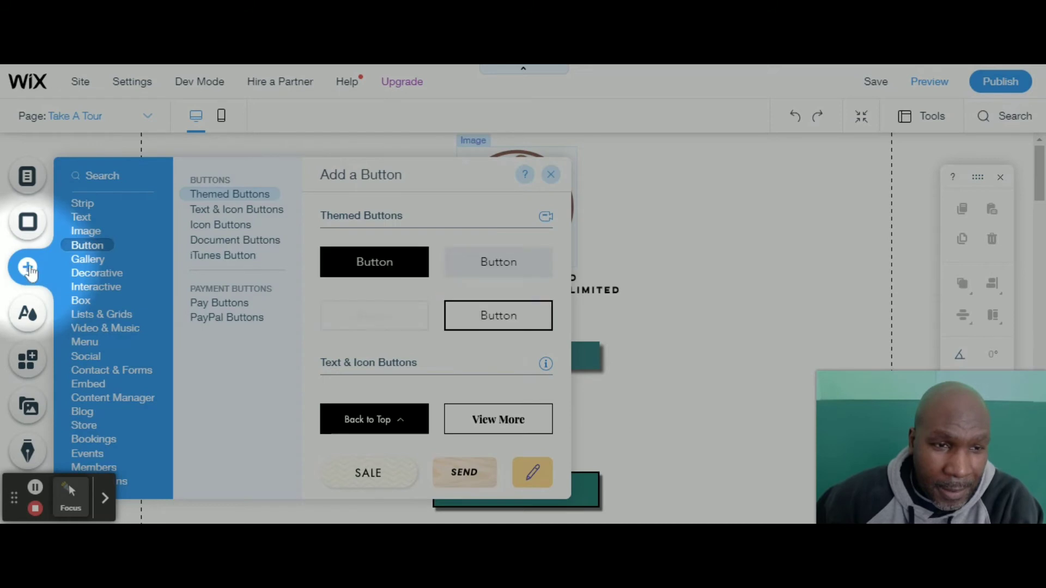
pyautogui.click(82, 205)
pyautogui.click(111, 397)
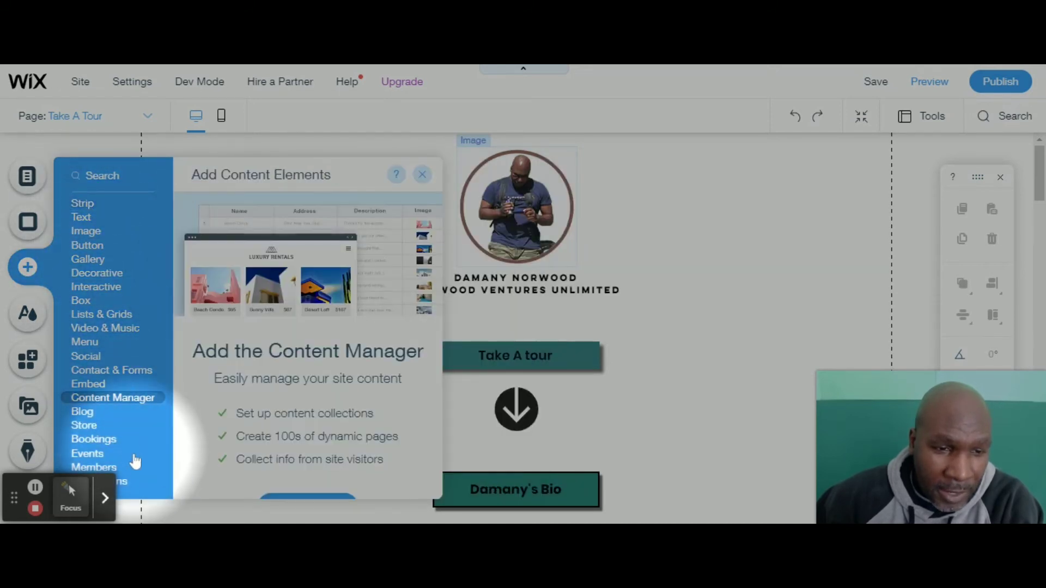
pyautogui.click(101, 206)
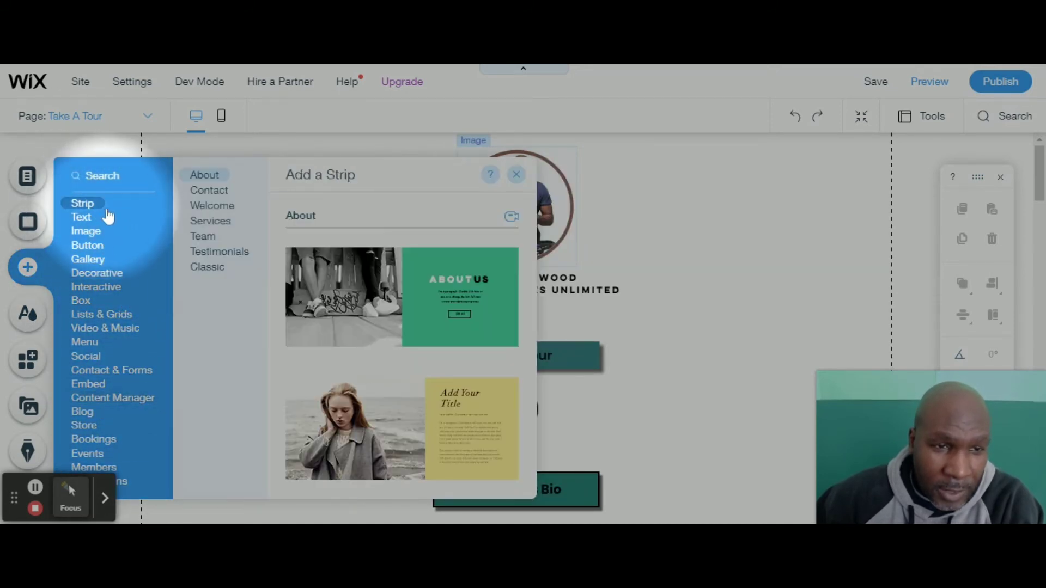
pyautogui.click(87, 244)
pyautogui.click(86, 234)
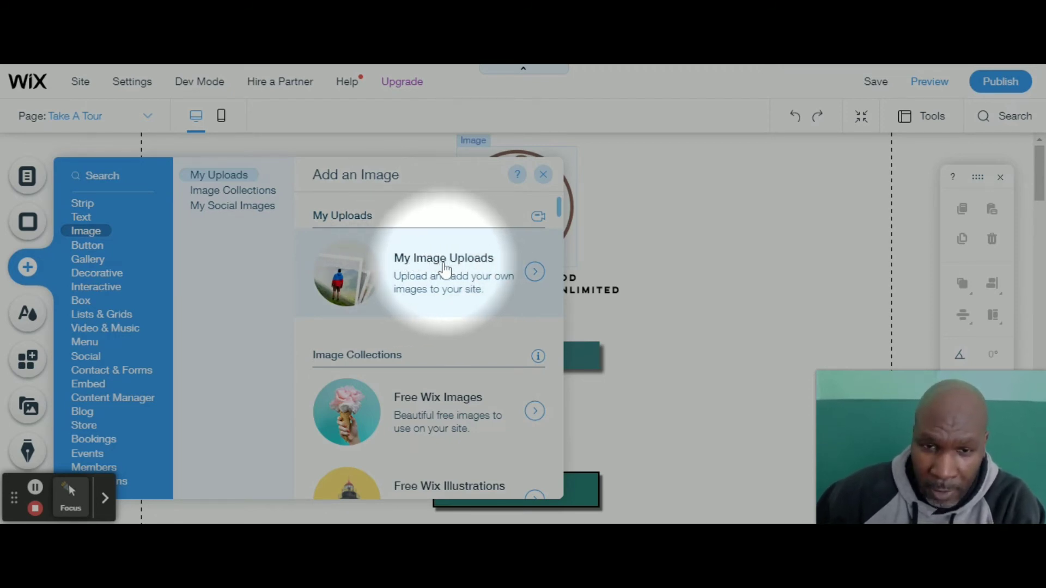
pyautogui.click(541, 174)
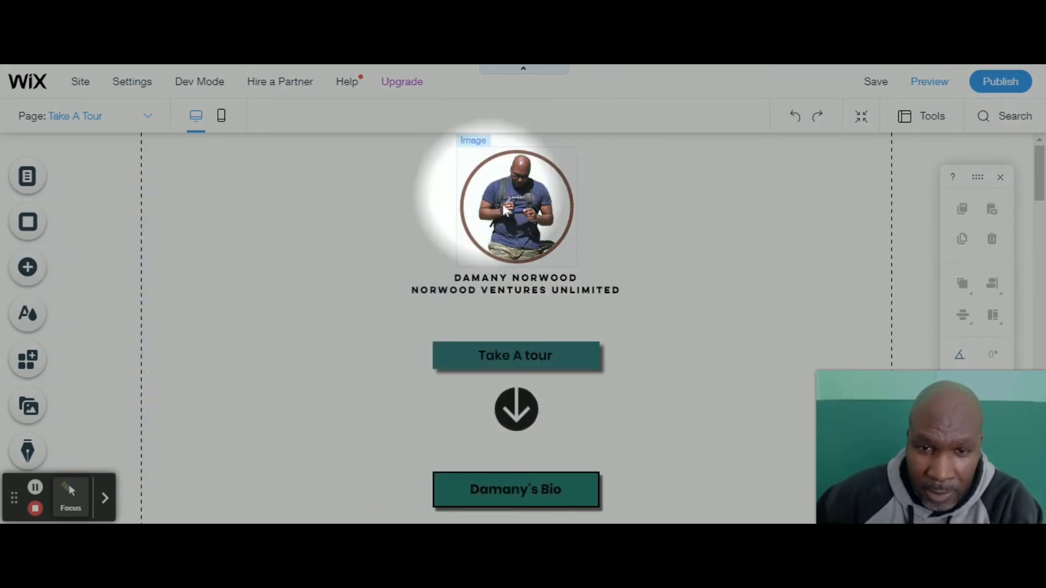
# Browse the Themed Text, Titles and Paragraphs designs in the element library and close it.
pyautogui.click(29, 270)
pyautogui.moveTo(89, 222)
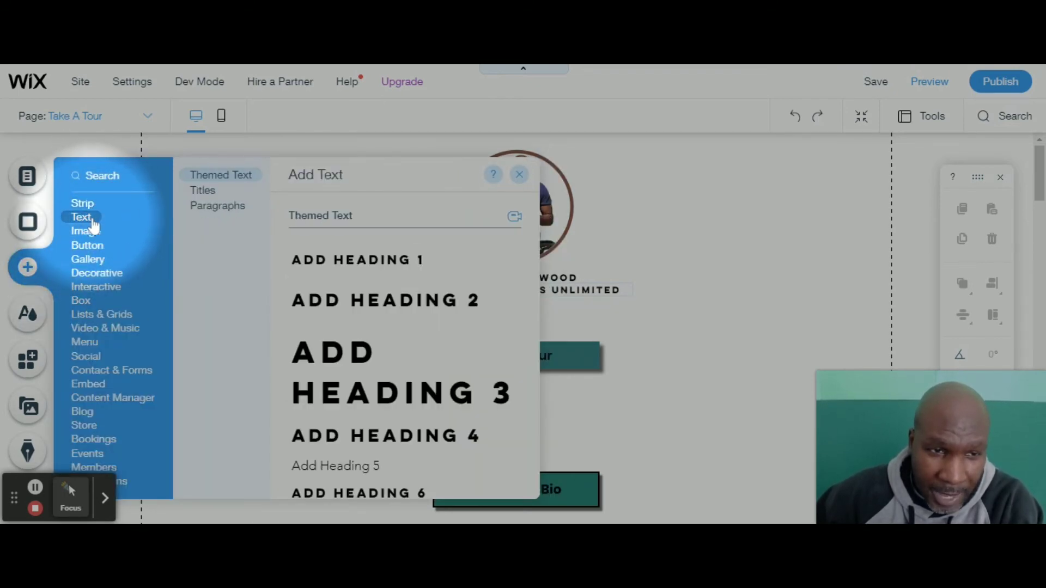
pyautogui.click(205, 191)
pyautogui.click(229, 210)
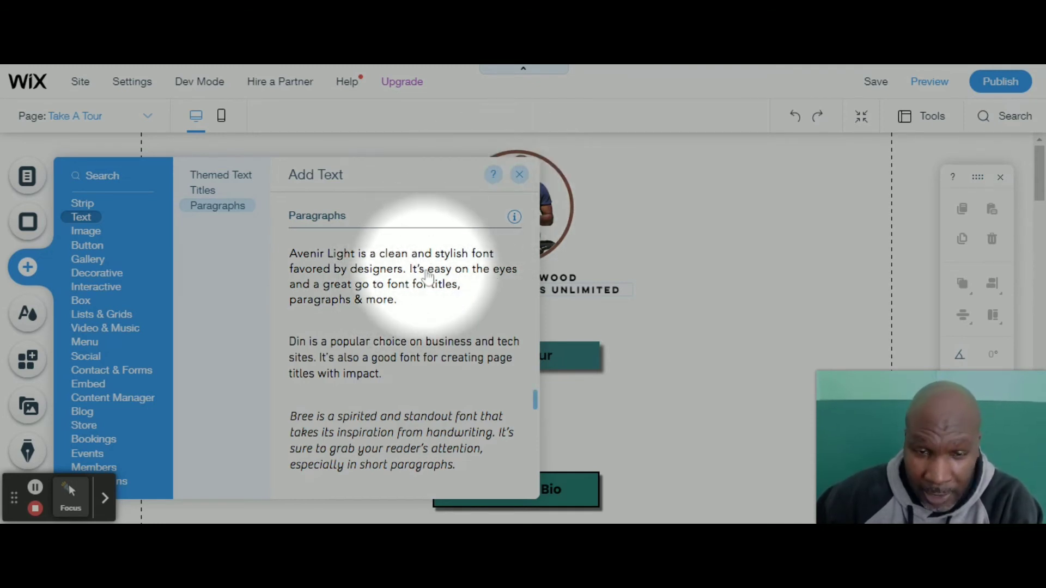
pyautogui.click(520, 175)
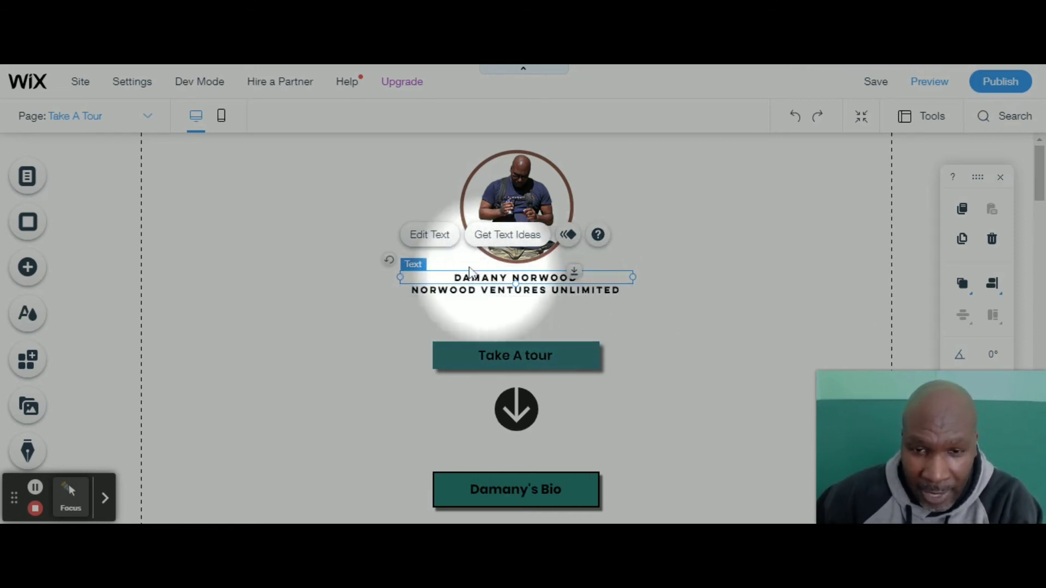
# Open the page background settings, preview the Glass of Milk, Shadow and Painted Greek Island backgrounds, and close them without applying one.
pyautogui.click(698, 275)
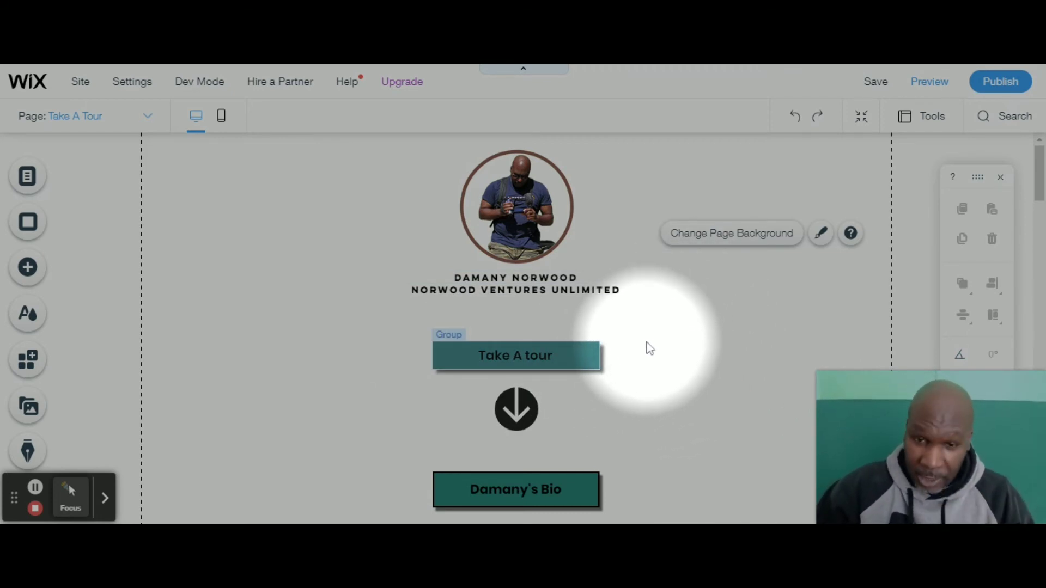
pyautogui.click(722, 240)
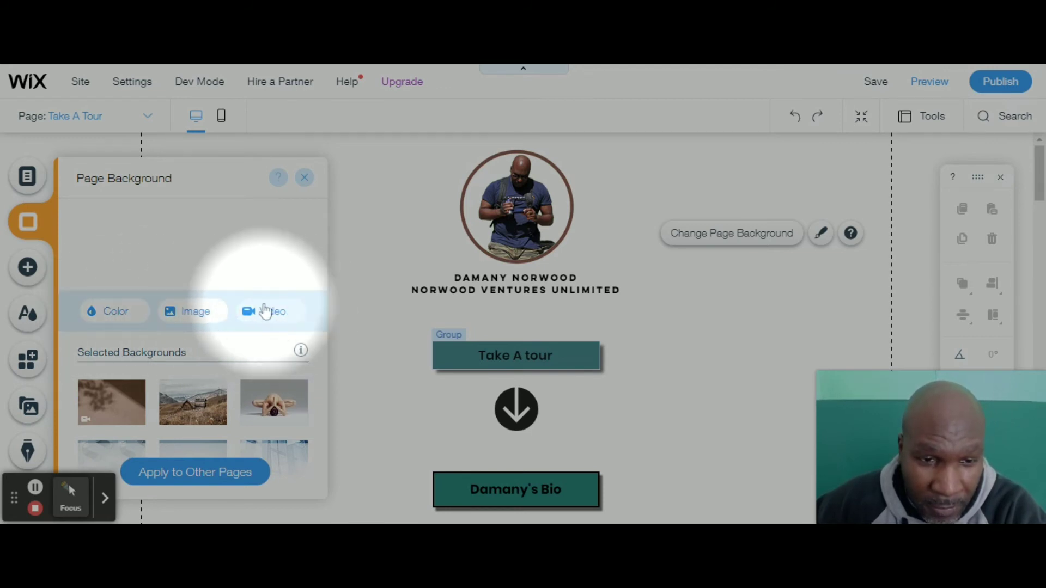
pyautogui.scroll(-2, 217, 356)
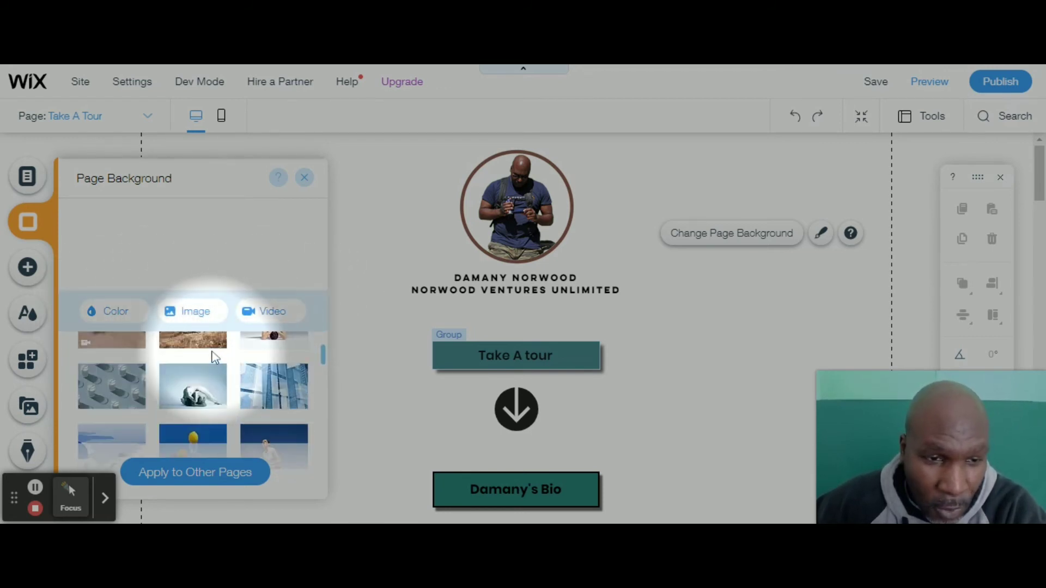
pyautogui.scroll(2, 215, 362)
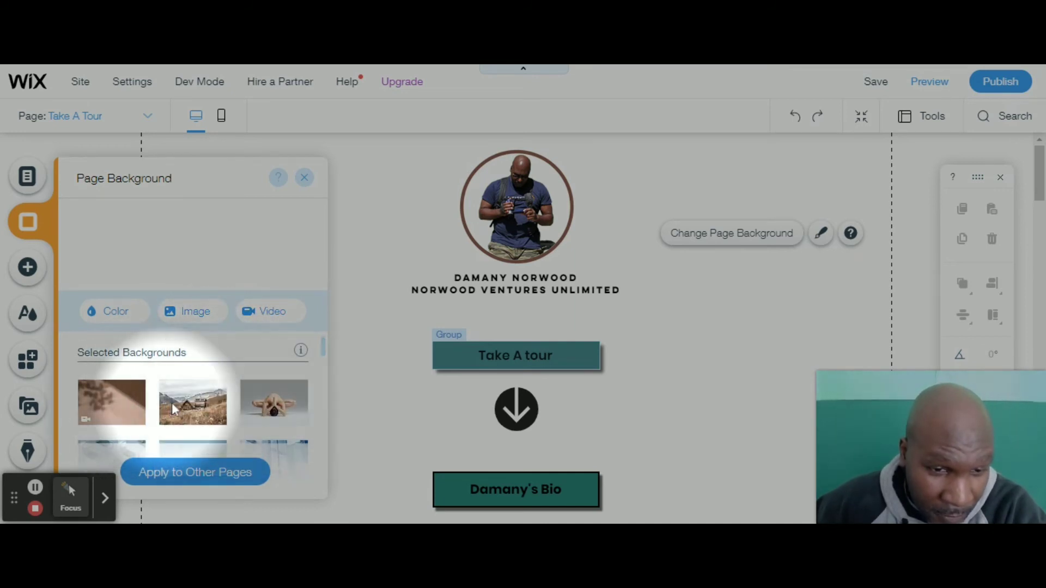
pyautogui.moveTo(293, 416)
pyautogui.scroll(-2, 218, 403)
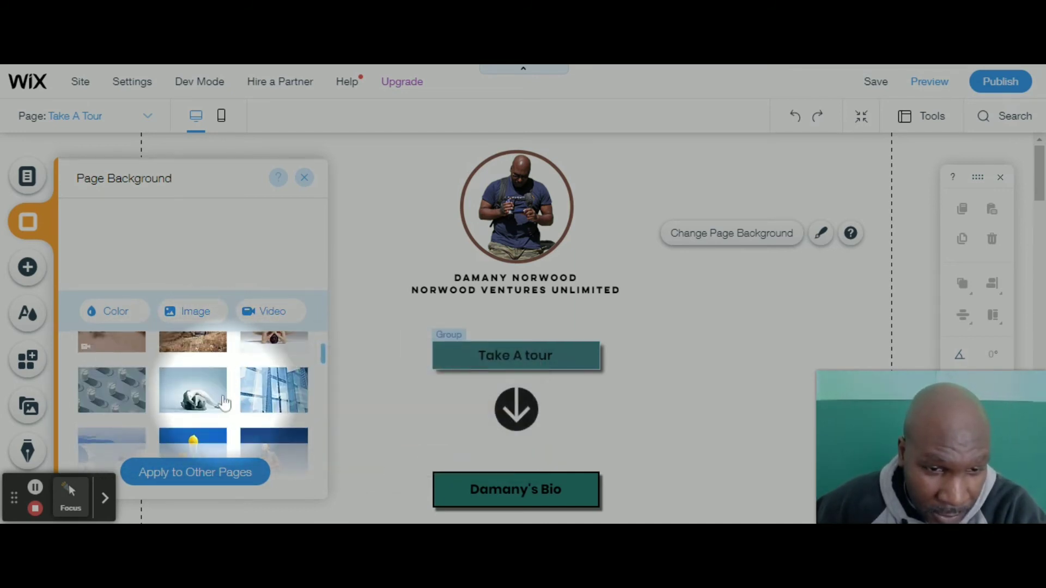
pyautogui.moveTo(180, 398)
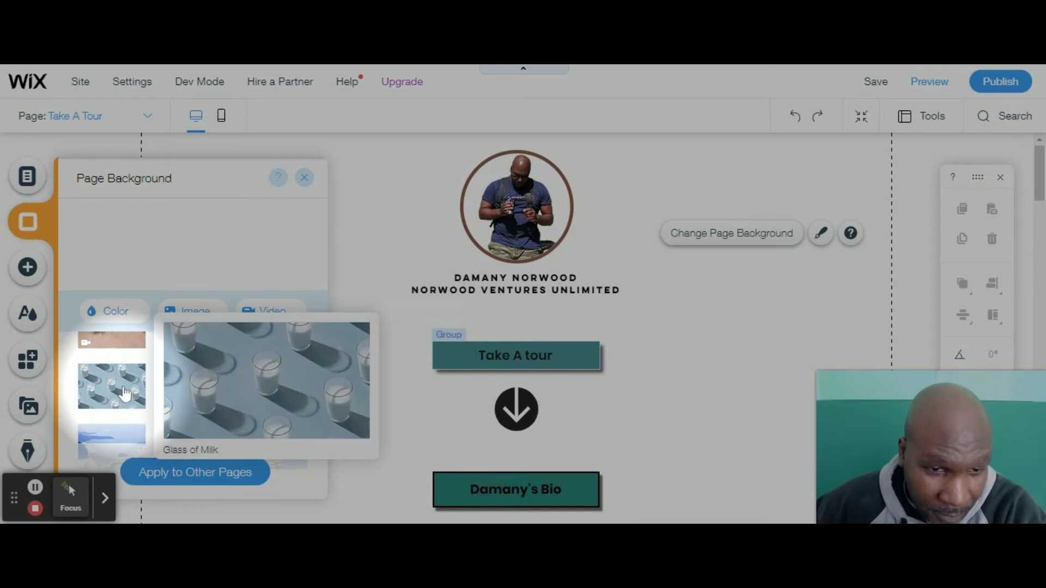
pyautogui.moveTo(116, 349)
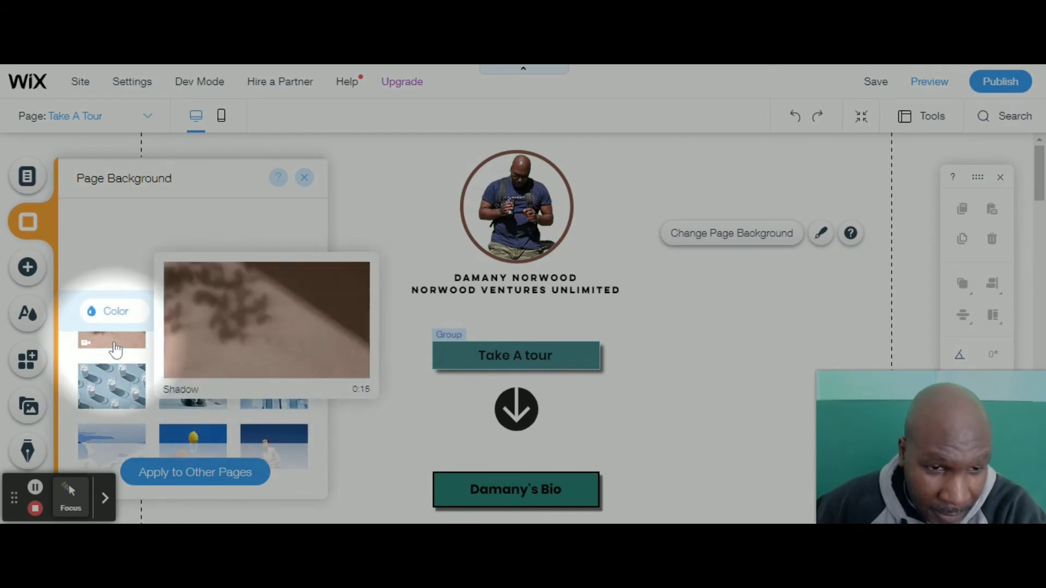
pyautogui.click(187, 311)
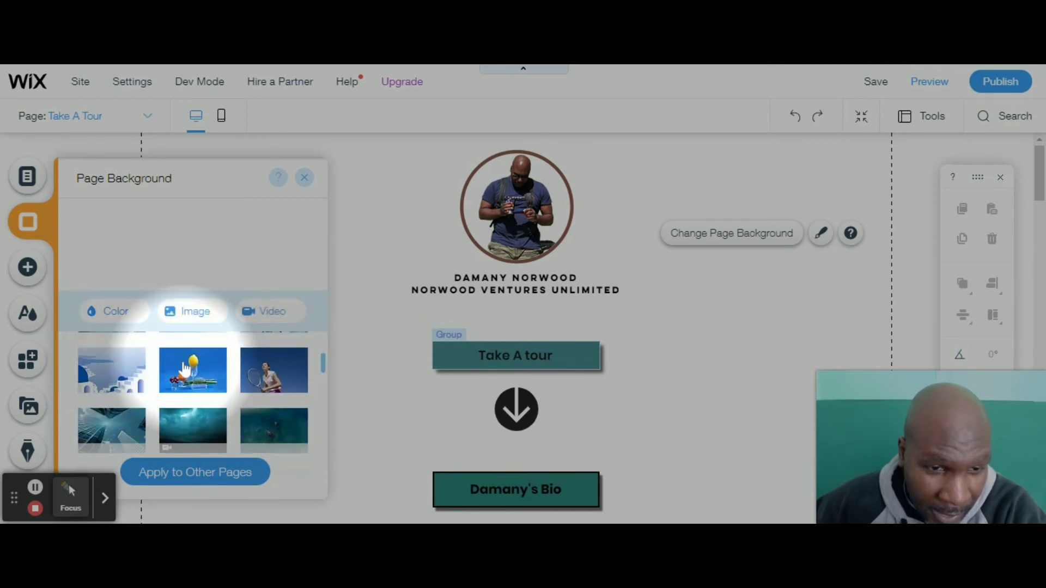
pyautogui.moveTo(206, 370)
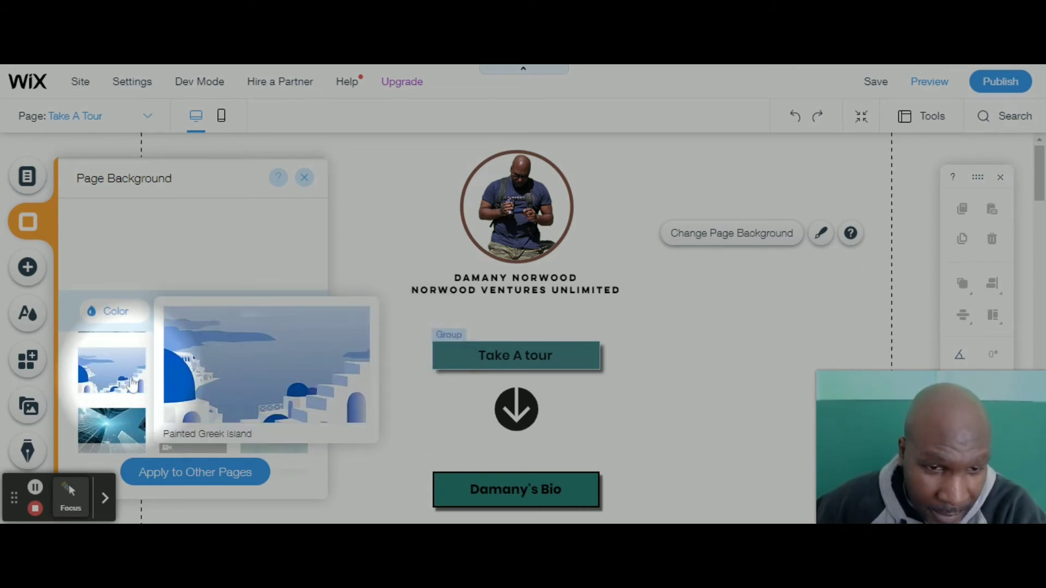
pyautogui.click(305, 178)
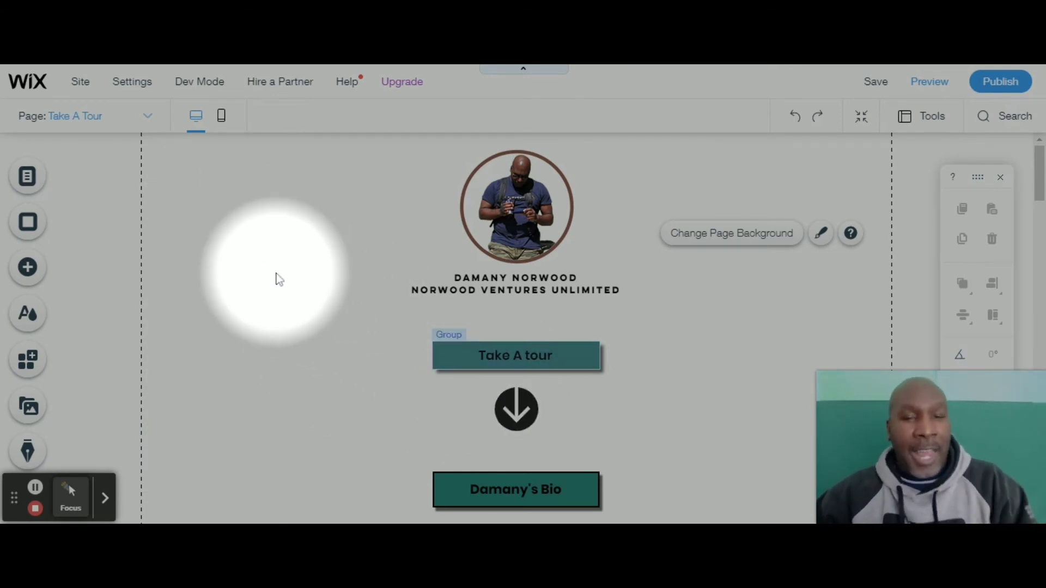
# Examine the profile header and first link buttons in the mobile layout and switch back to the desktop layout.
pyautogui.scroll(-3, 656, 376)
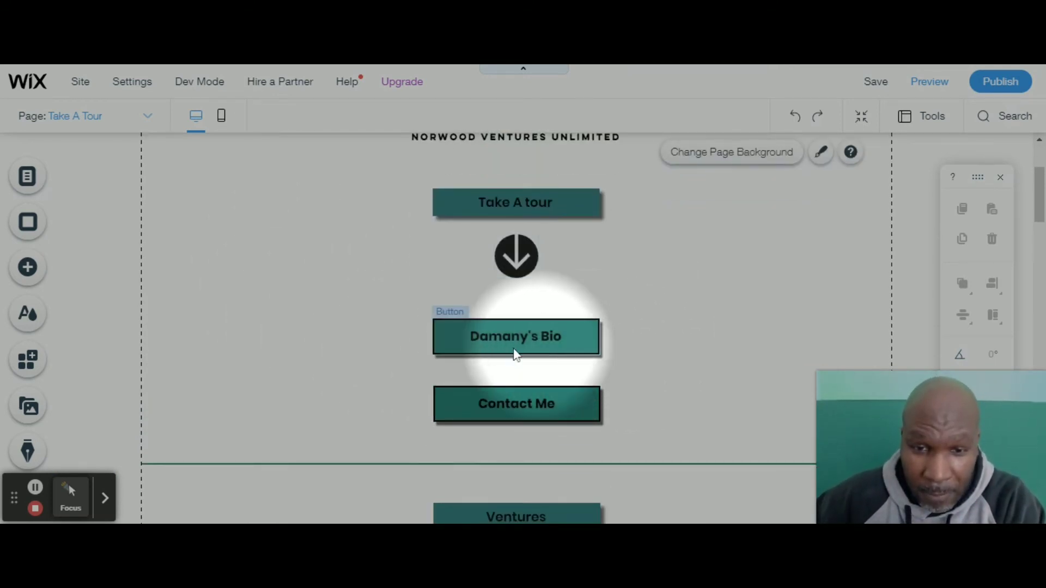
pyautogui.click(588, 343)
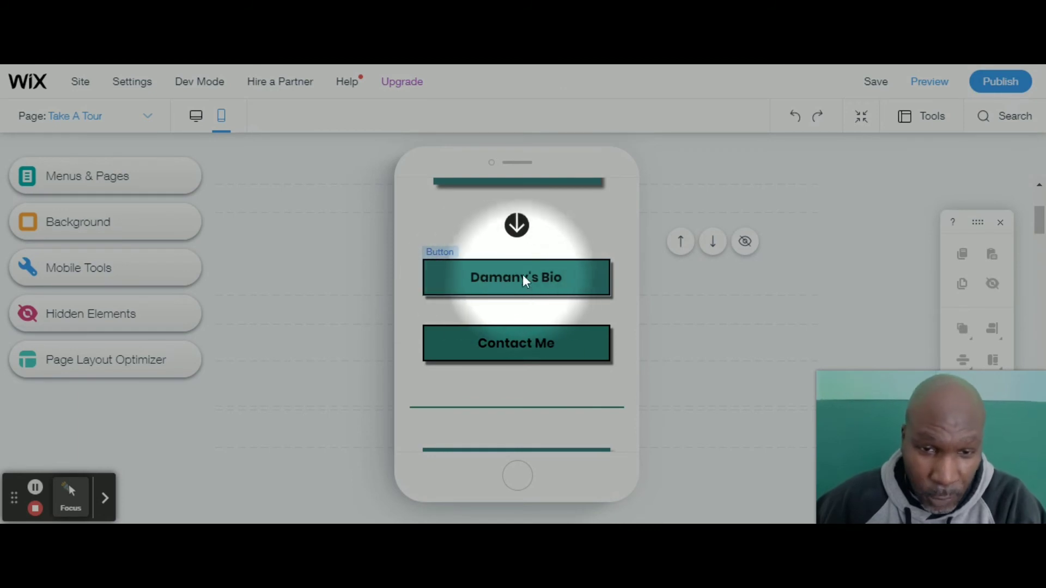
pyautogui.scroll(3, 559, 332)
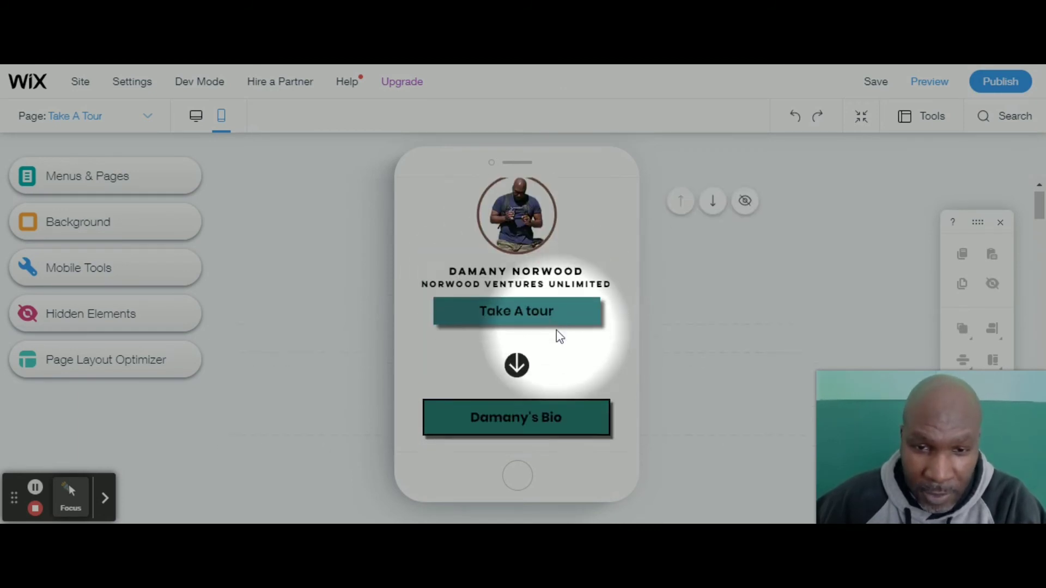
pyautogui.scroll(-1, 556, 334)
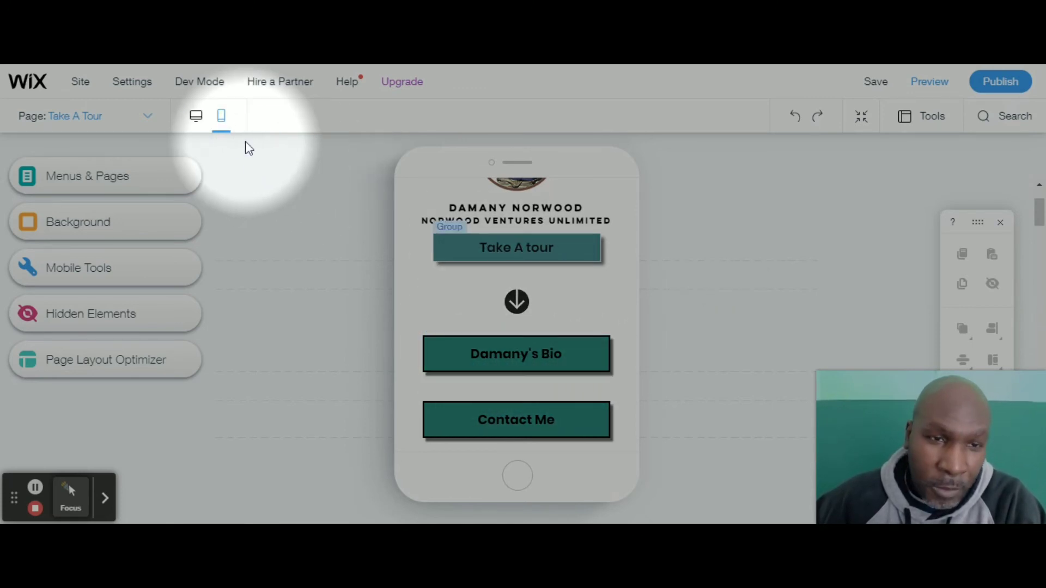
pyautogui.click(196, 118)
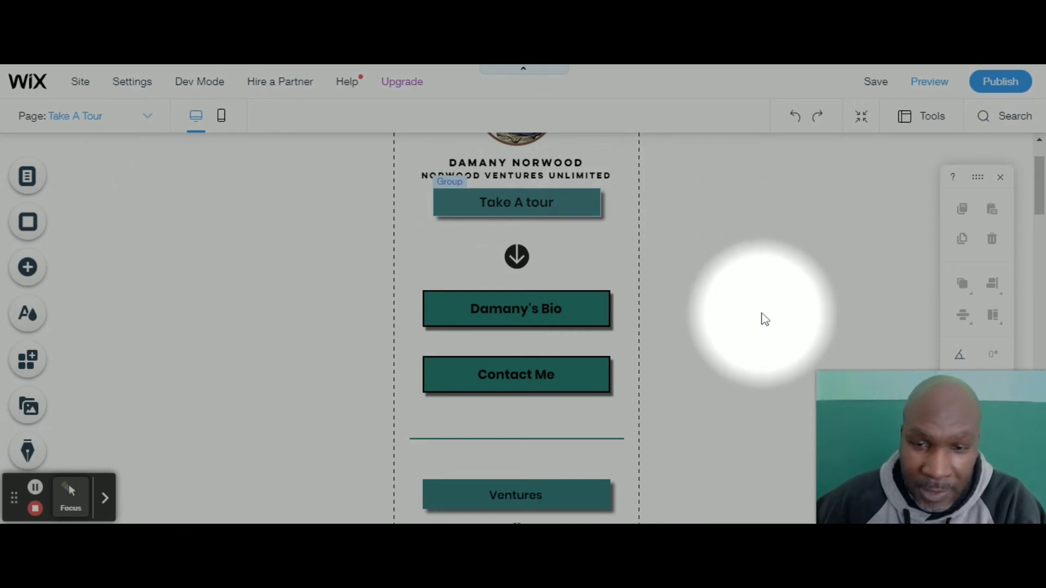
pyautogui.click(198, 120)
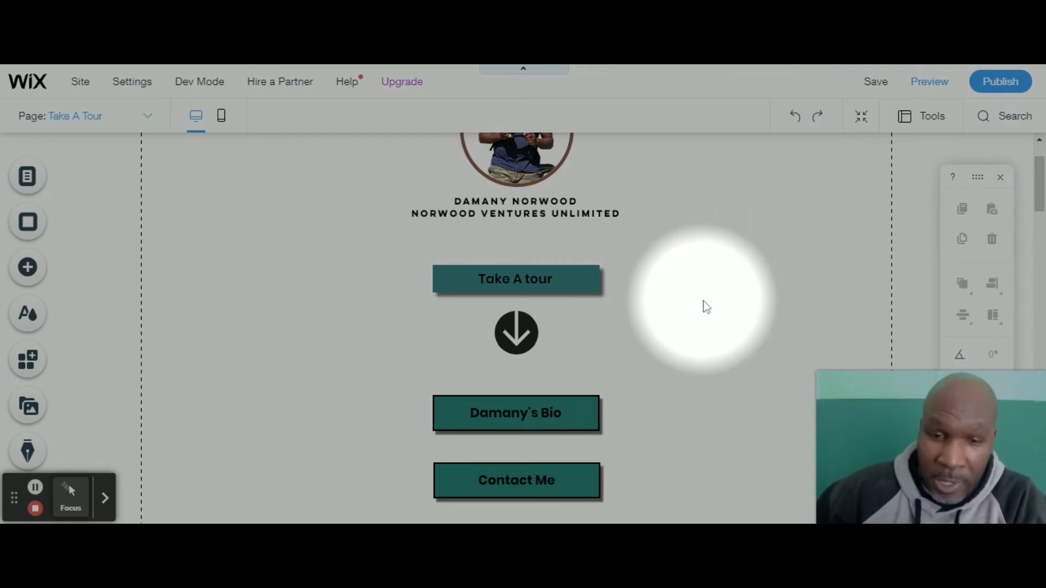
# Select the bio button and examine the desktop link buttons from Norwood Strategies down to the Social Media group.
pyautogui.click(515, 413)
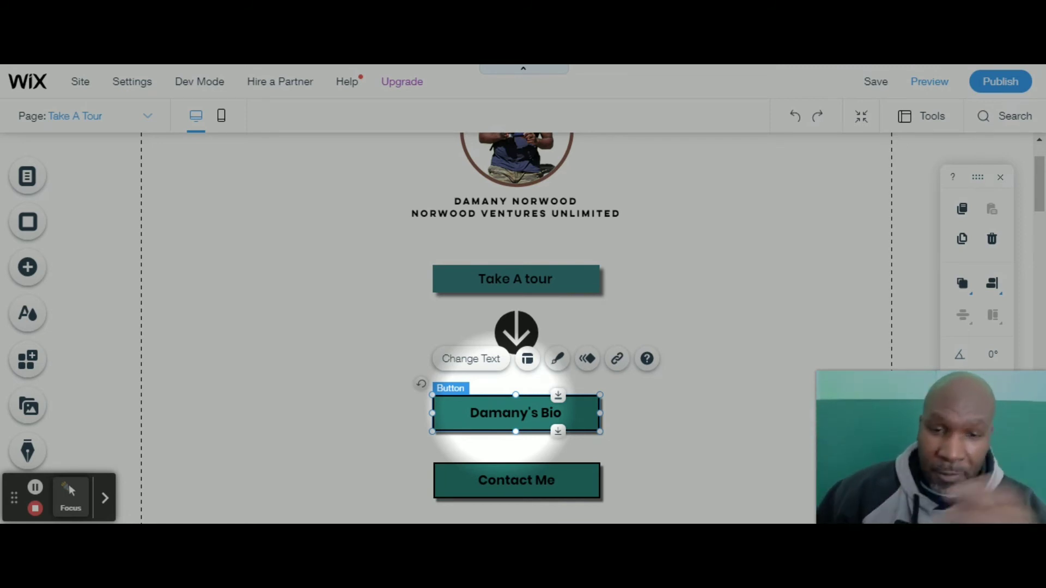
pyautogui.scroll(-10, 674, 311)
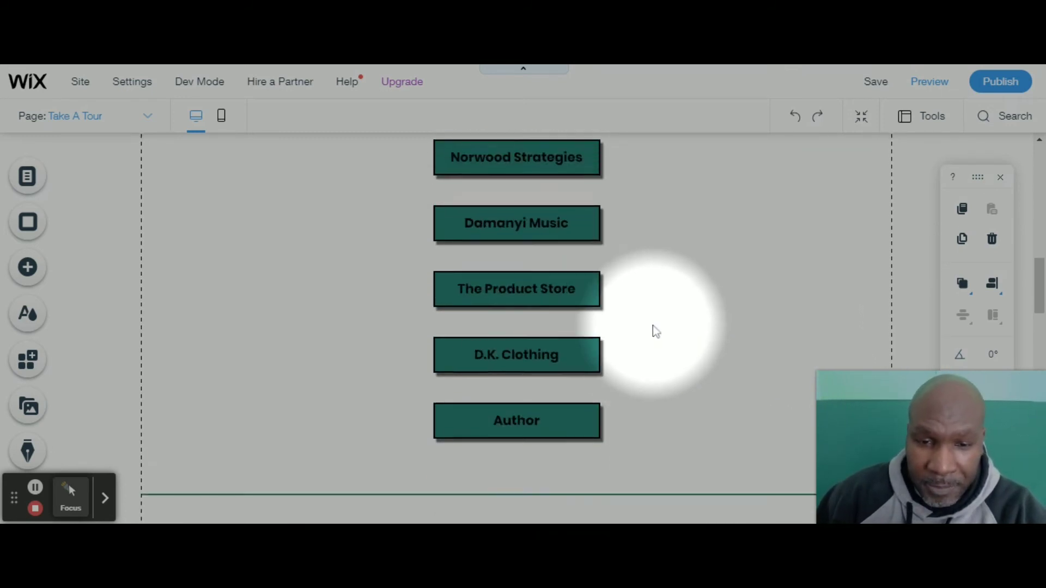
pyautogui.scroll(-15, 652, 325)
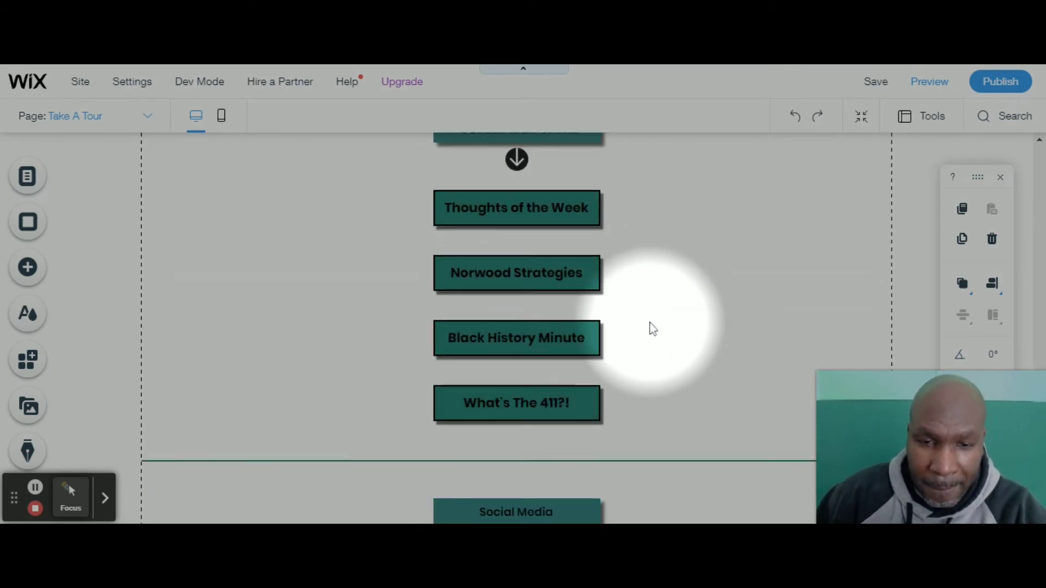
pyautogui.scroll(-5, 651, 327)
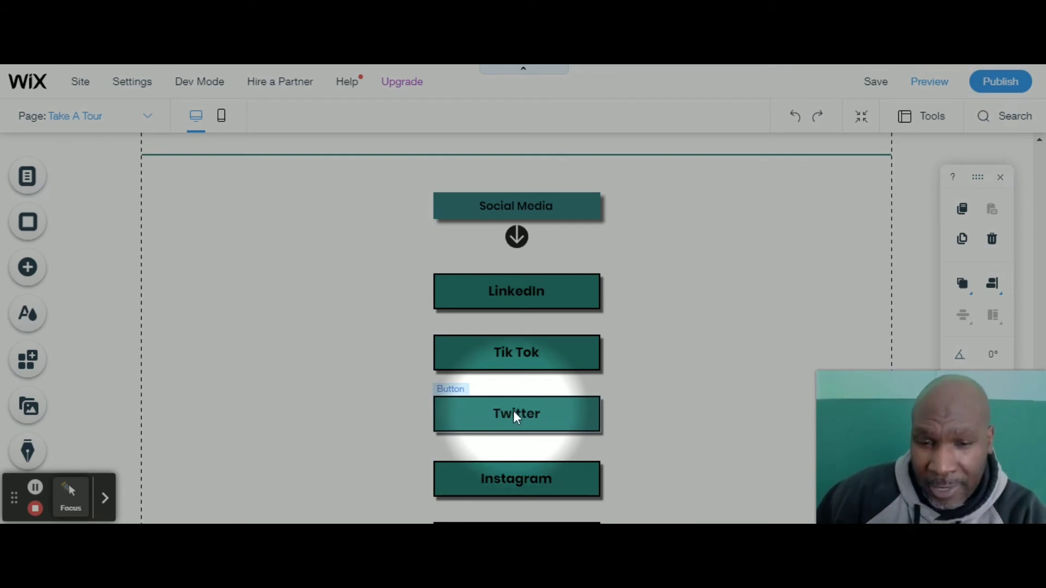
pyautogui.scroll(-1, 666, 372)
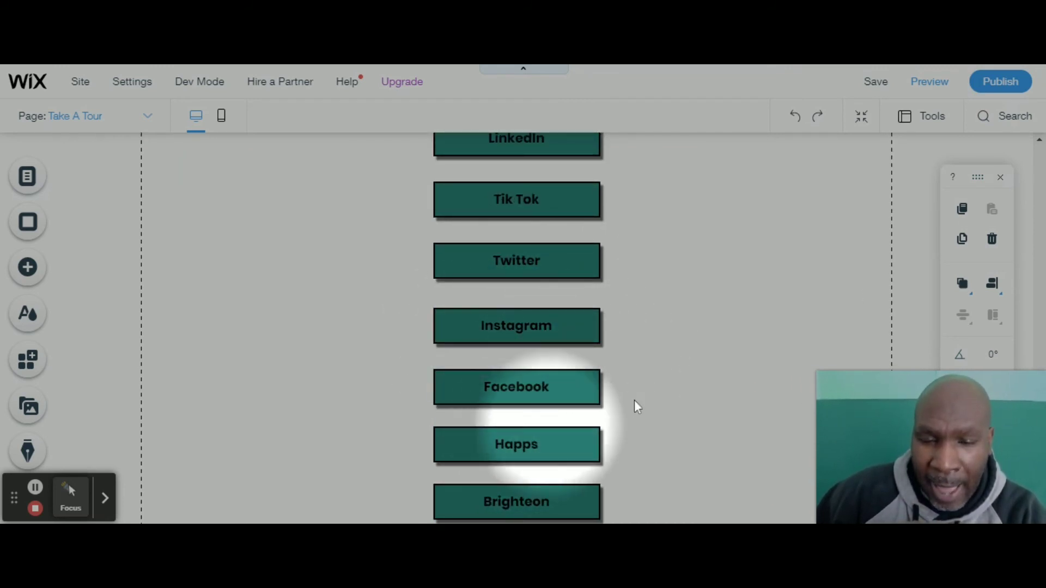
# Examine the desktop social media buttons down to Brighteon, and return past the Ventures group to the profile header.
pyautogui.scroll(-1, 634, 400)
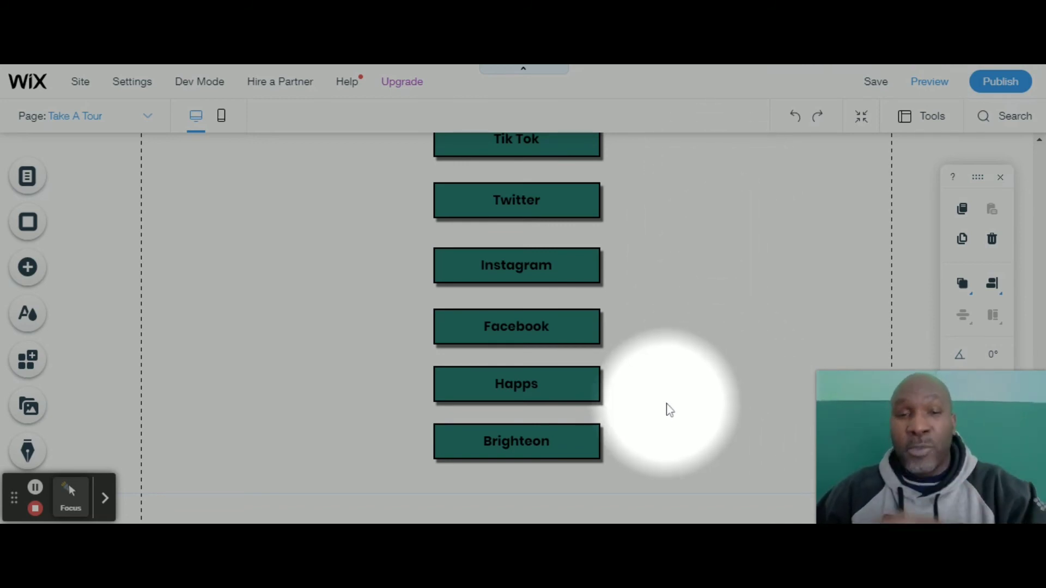
pyautogui.scroll(3, 665, 393)
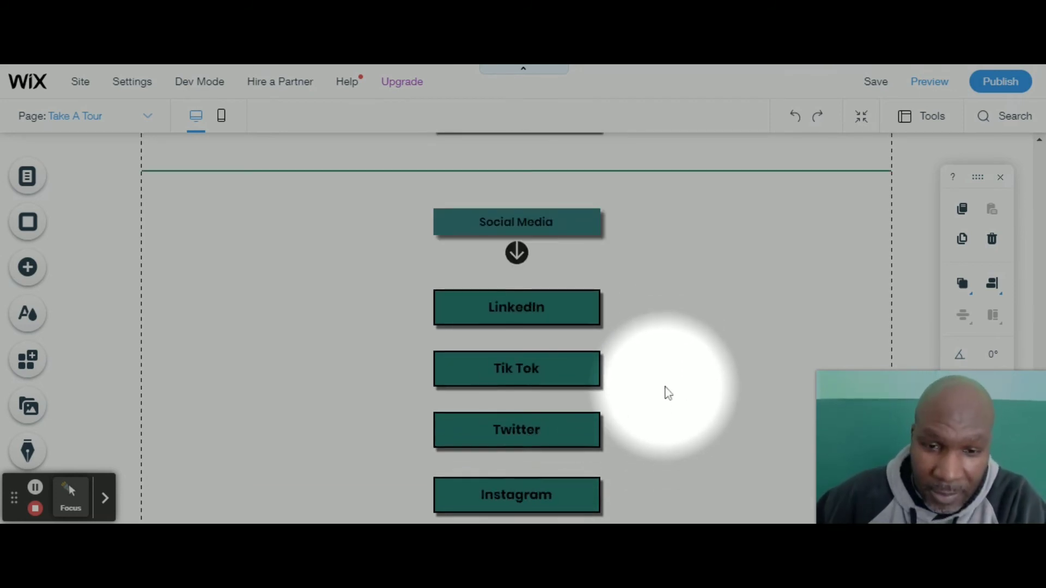
pyautogui.scroll(-1, 675, 393)
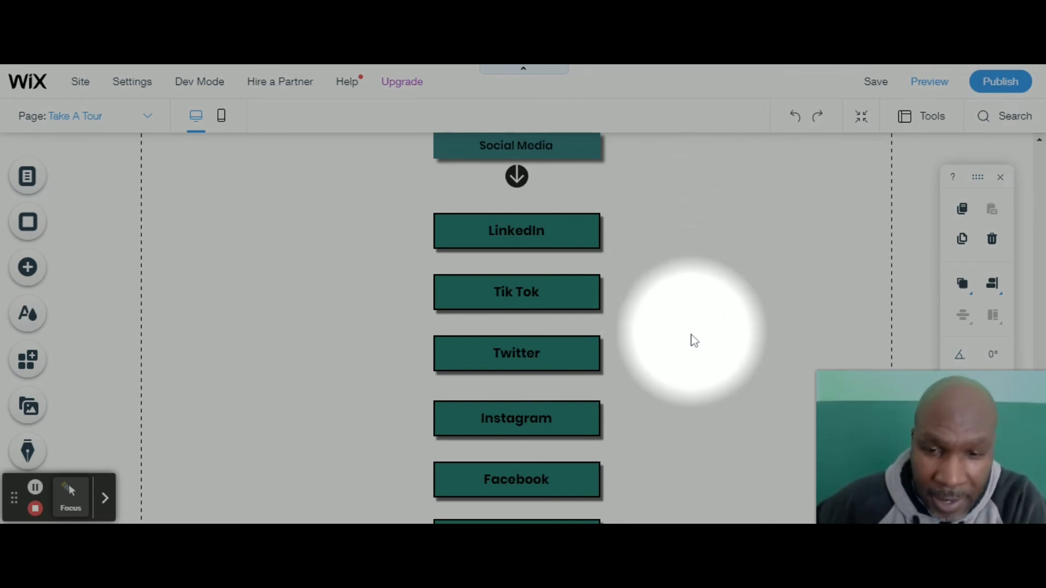
pyautogui.scroll(3, 691, 348)
pyautogui.scroll(15, 689, 348)
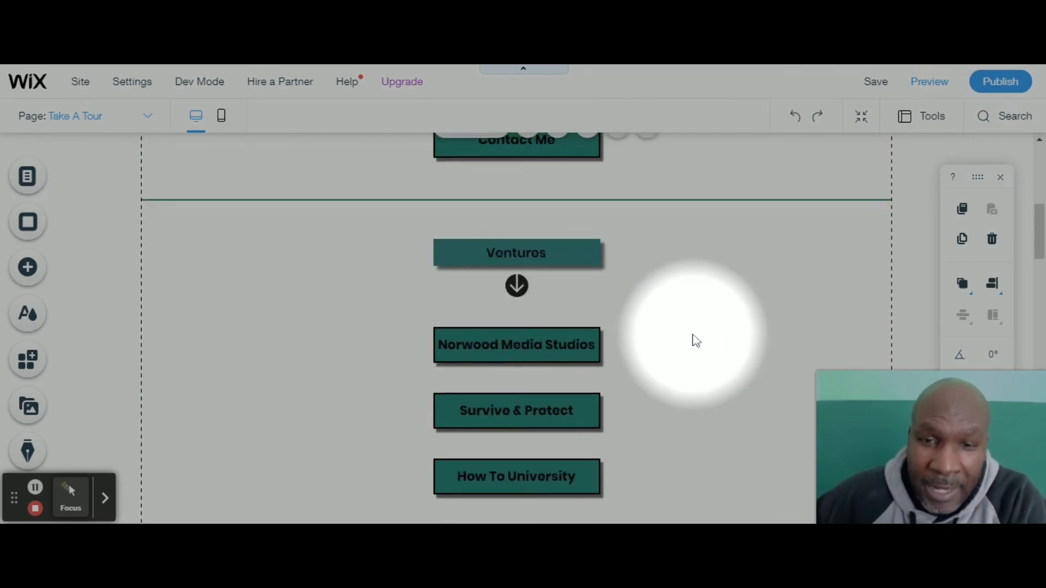
pyautogui.scroll(3, 696, 338)
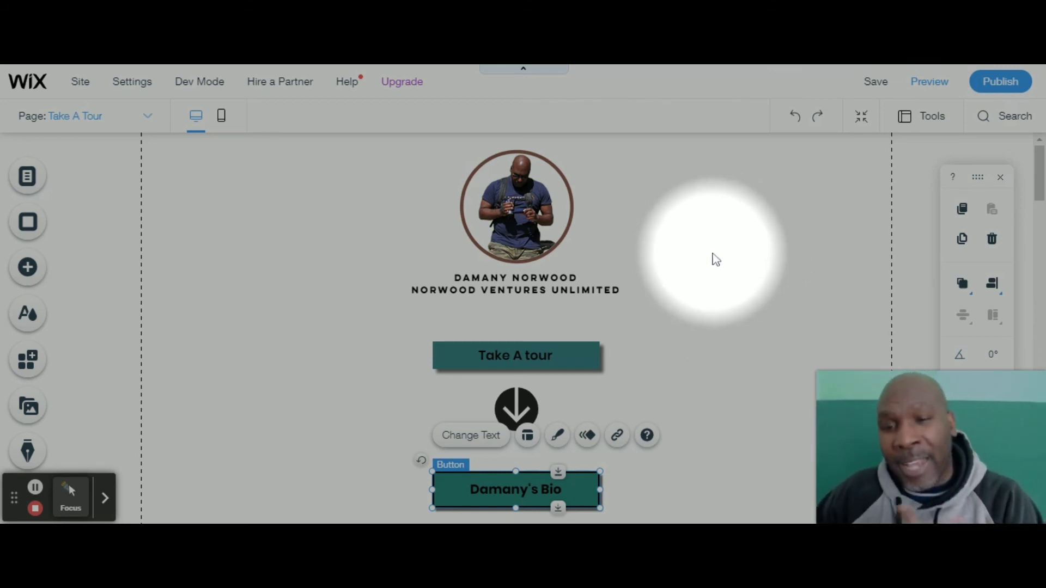
# Deselect the bio button and examine the desktop page from the profile header through Take A tour and Contact Me to the Ventures heading.
pyautogui.click(743, 254)
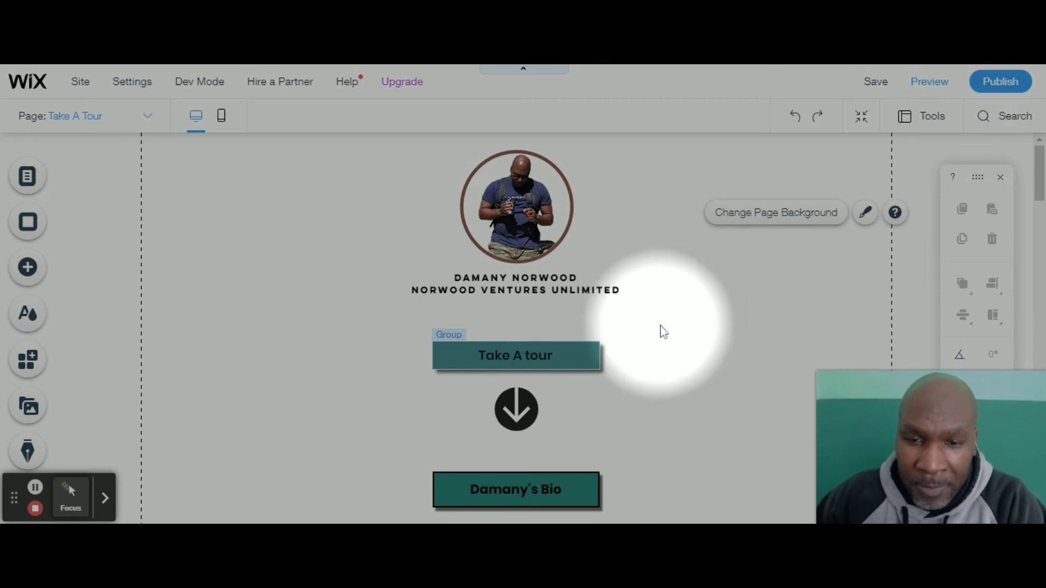
pyautogui.scroll(-1, 670, 338)
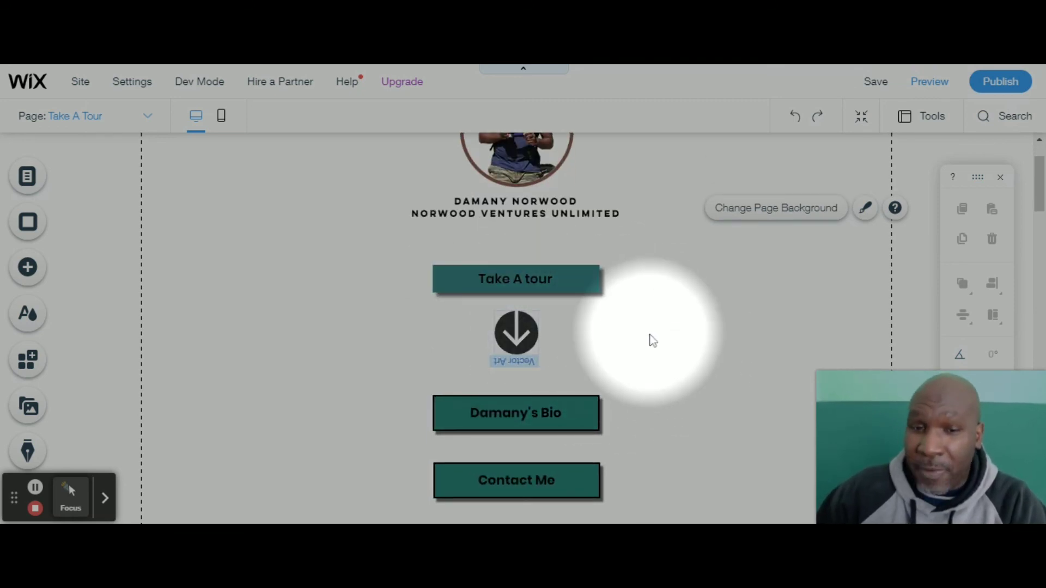
pyautogui.scroll(-1, 541, 412)
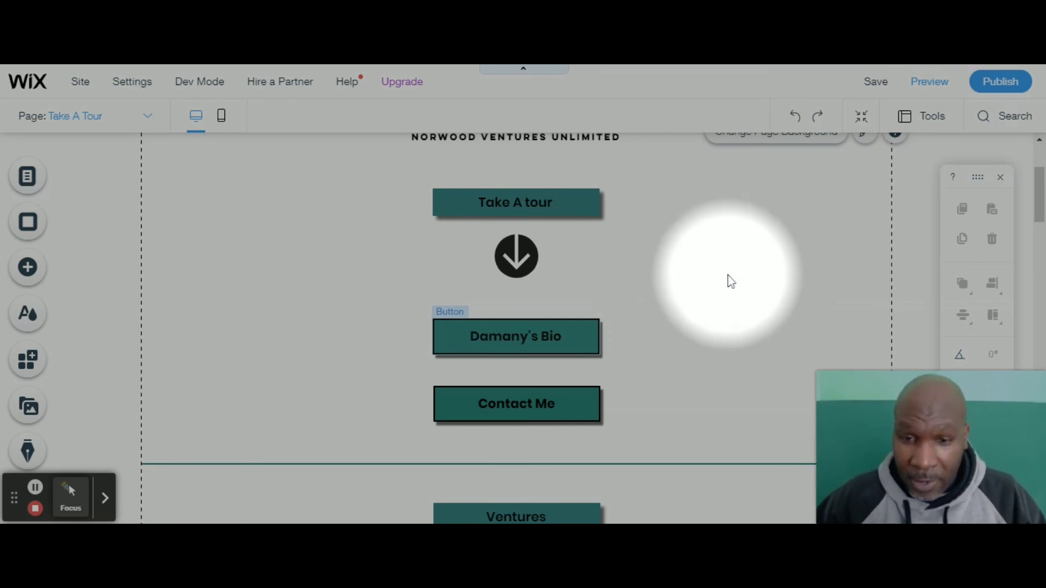
pyautogui.scroll(-1, 694, 318)
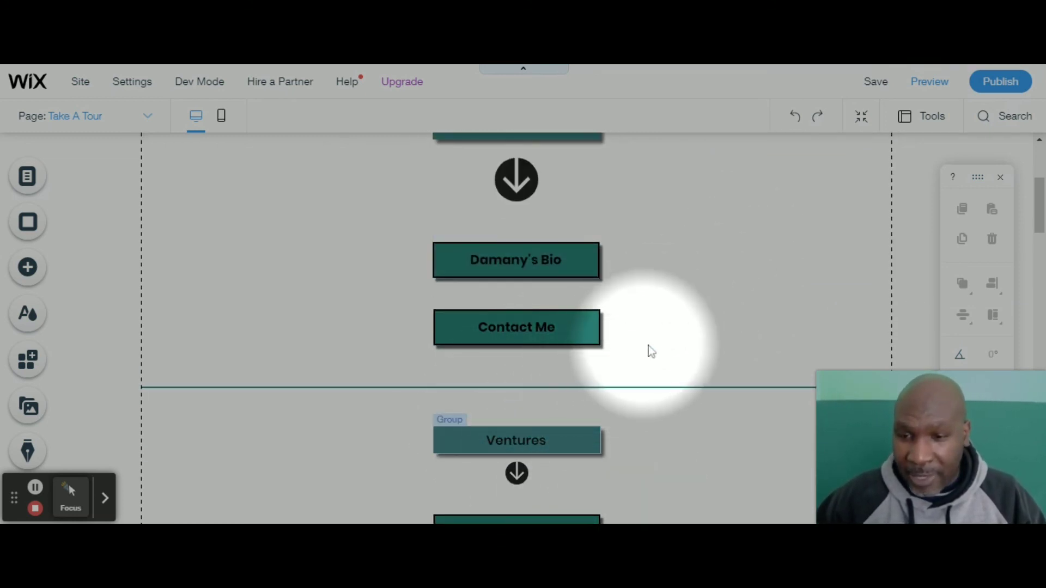
pyautogui.scroll(1, 688, 327)
pyautogui.scroll(2, 685, 321)
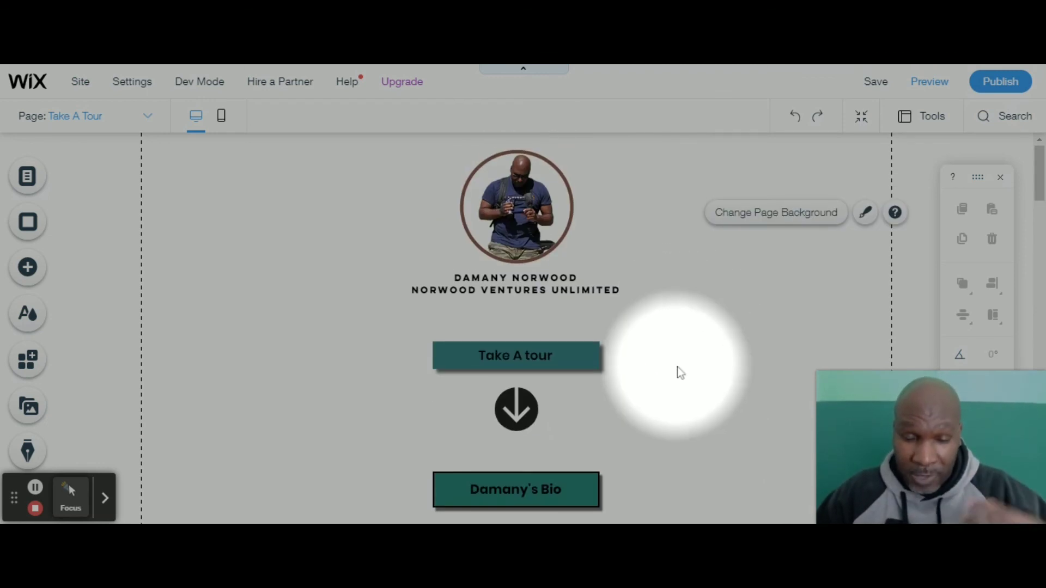
# Review the desktop link groups from Ventures through Exclusive Shows and Podcast Audio Shows to Social Media, and return to the profile header.
pyautogui.scroll(-4, 678, 369)
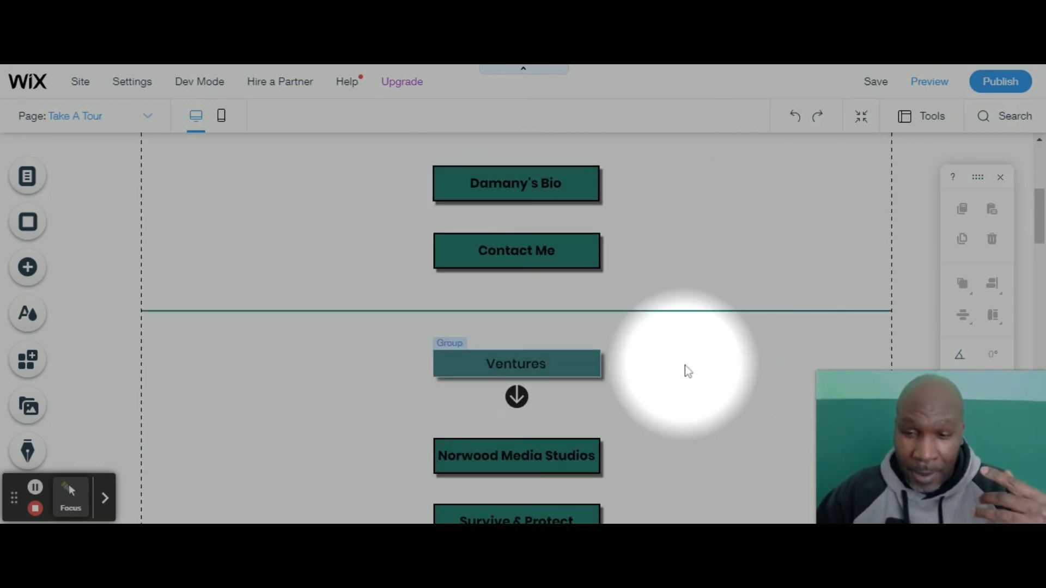
pyautogui.scroll(-2, 567, 376)
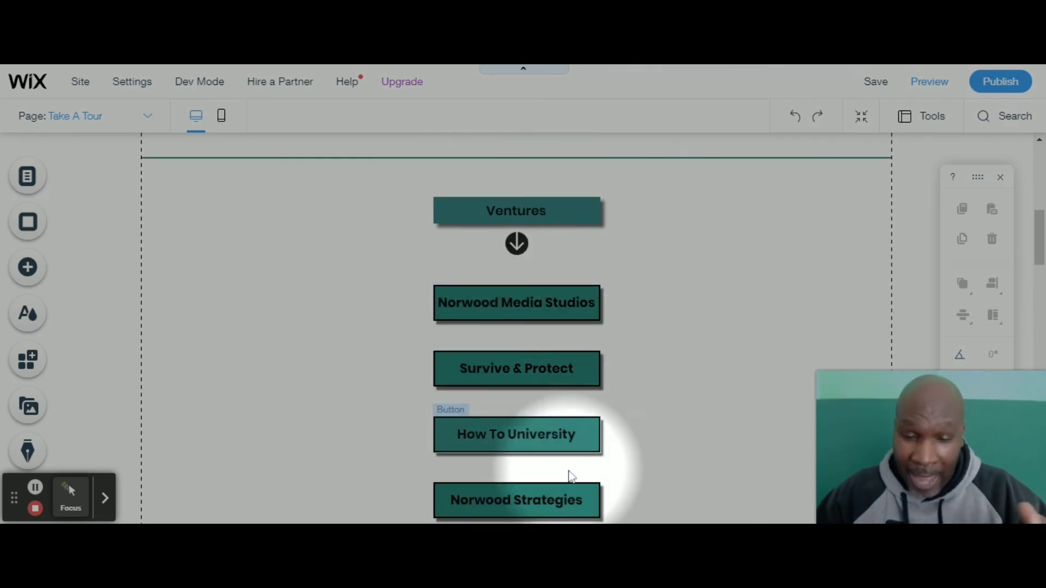
pyautogui.scroll(-5, 579, 388)
pyautogui.scroll(-8, 563, 390)
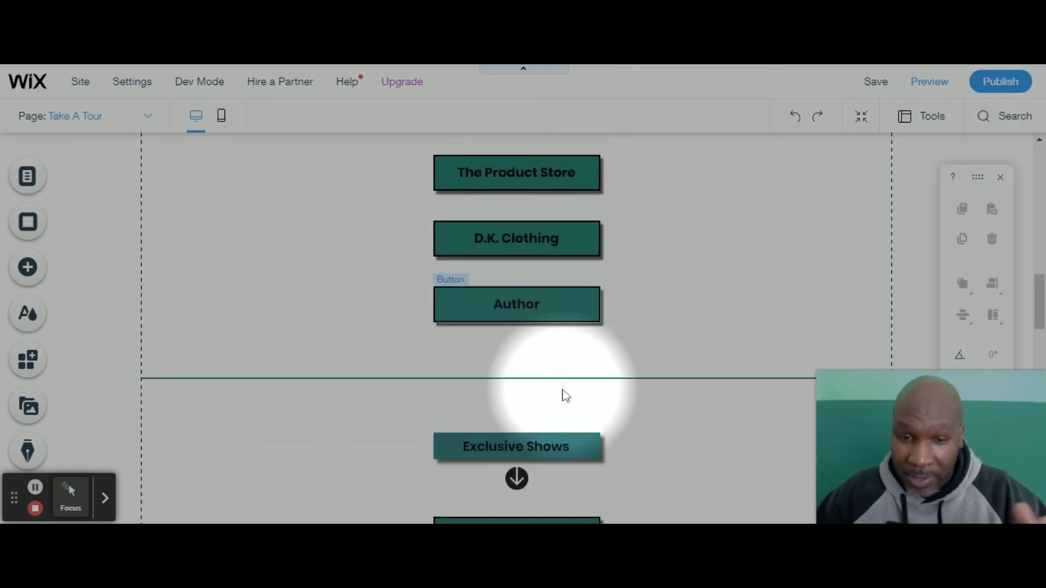
pyautogui.scroll(-4, 560, 402)
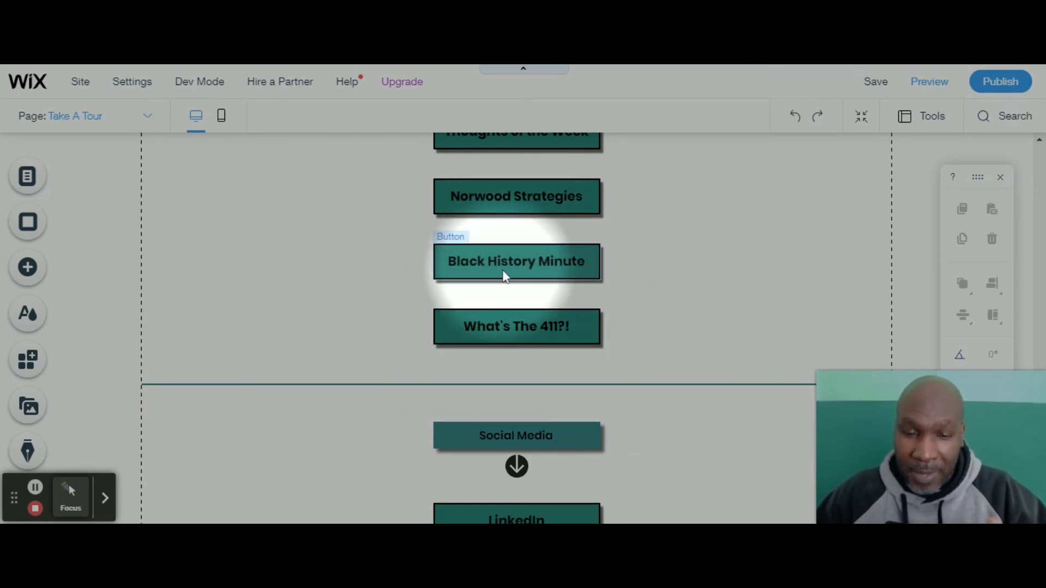
pyautogui.scroll(3, 656, 347)
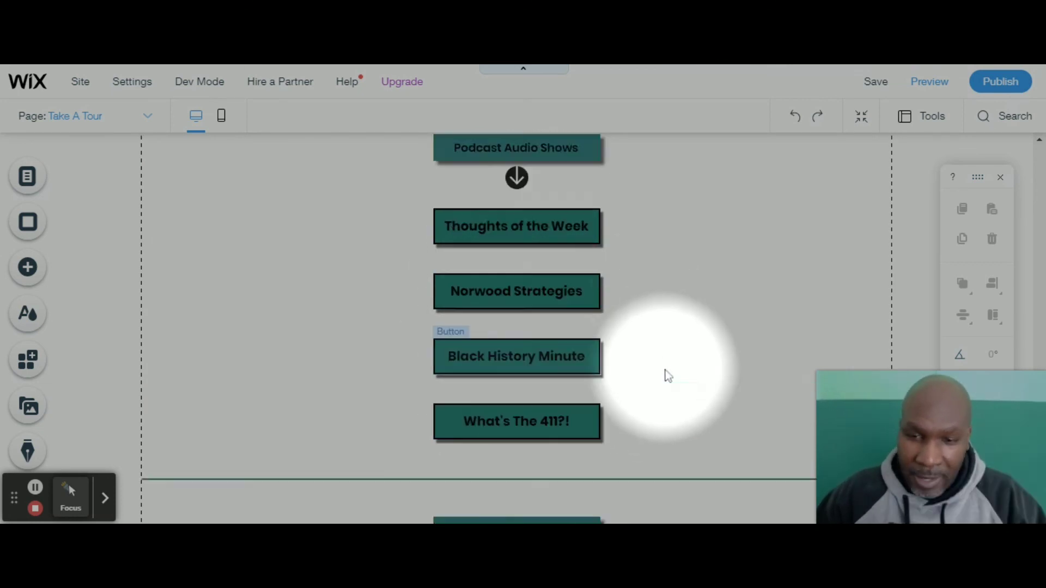
pyautogui.scroll(15, 725, 417)
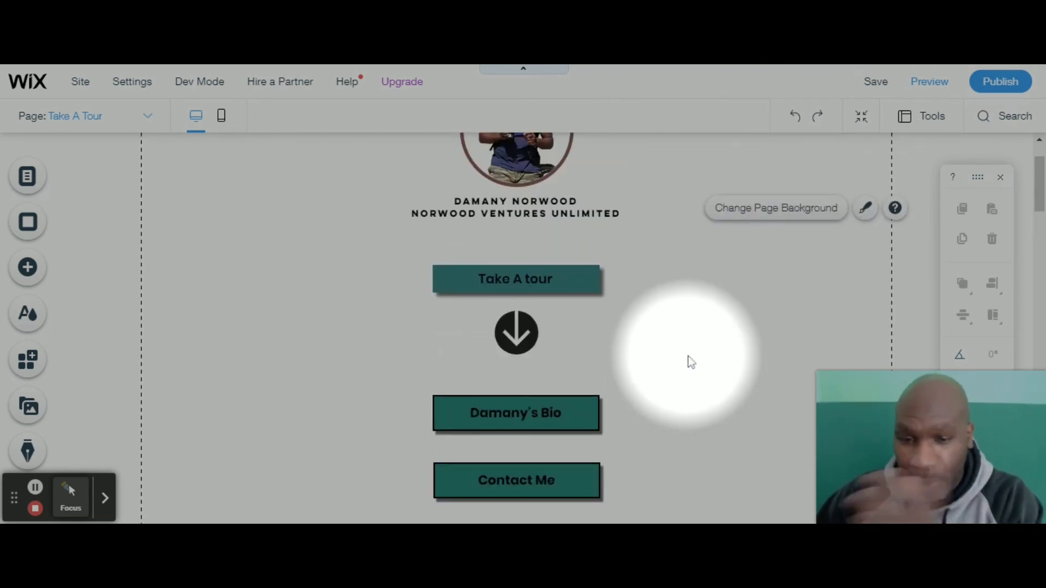
pyautogui.scroll(3, 688, 355)
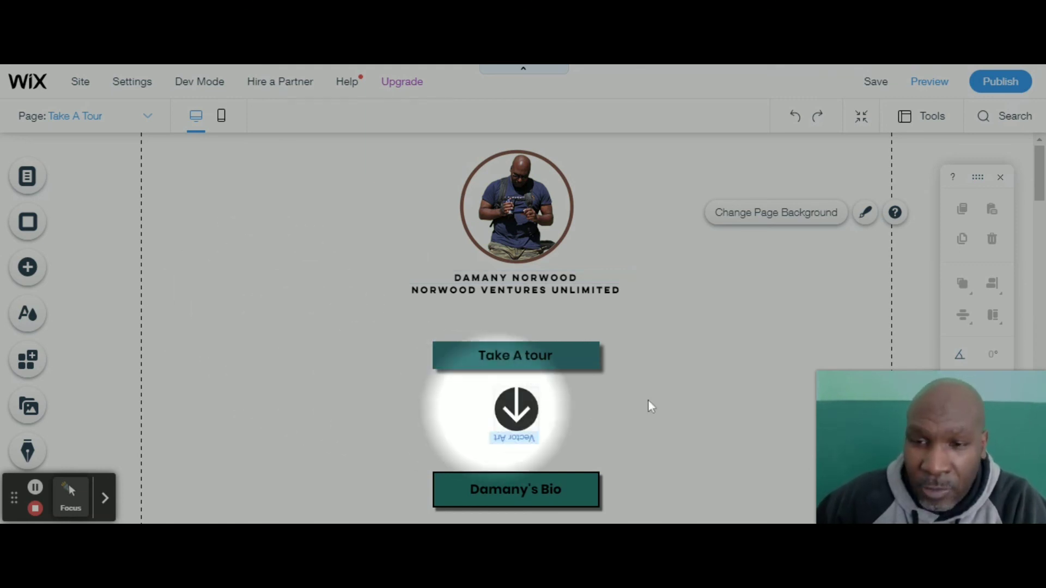
# Switch to the mobile layout, examine its link groups from the profile header to the social media buttons, and switch back to desktop.
pyautogui.click(222, 116)
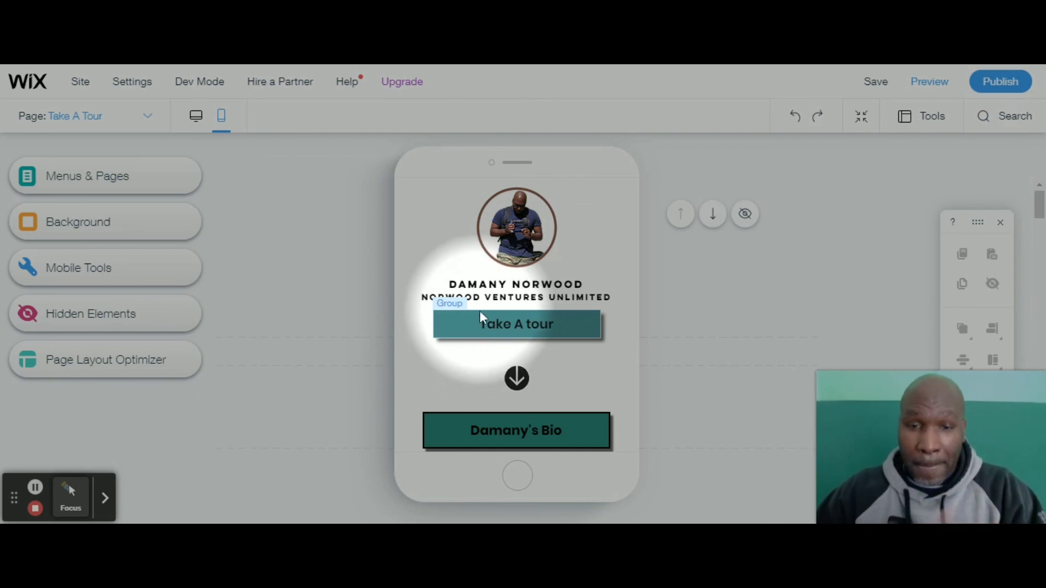
pyautogui.scroll(-2, 487, 317)
pyautogui.scroll(-8, 489, 321)
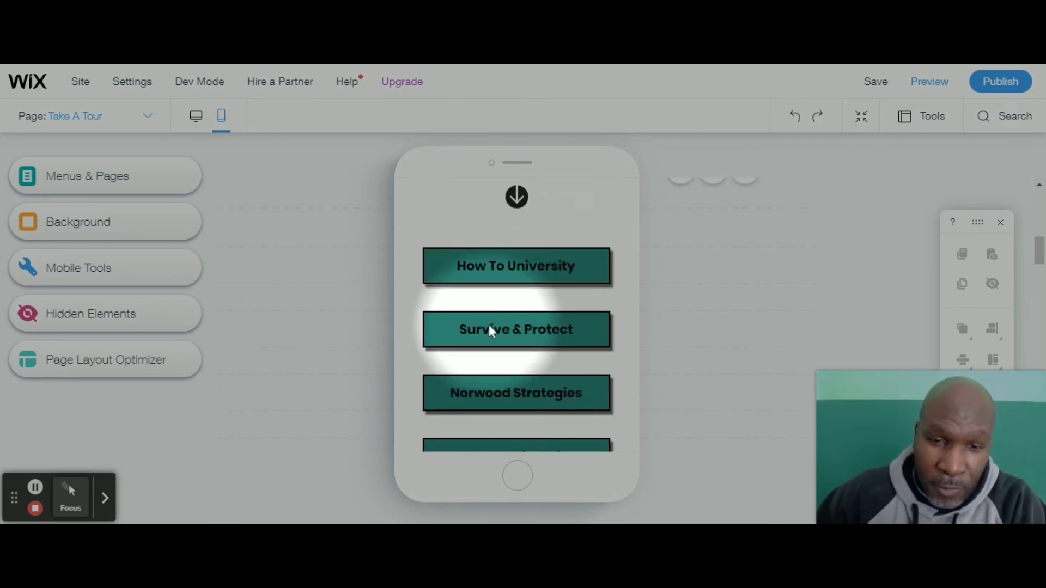
pyautogui.scroll(-10, 508, 312)
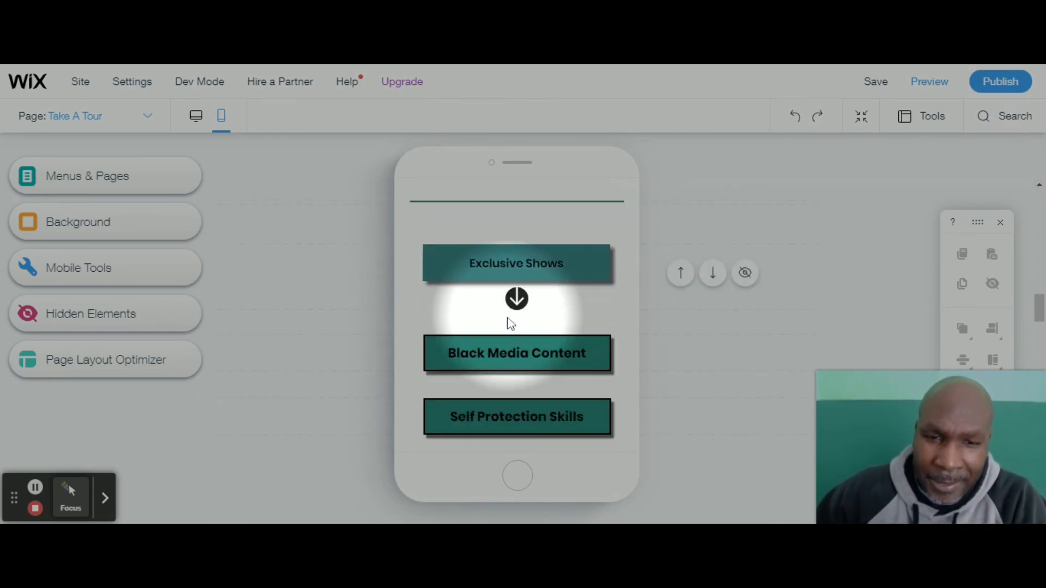
pyautogui.scroll(-10, 507, 320)
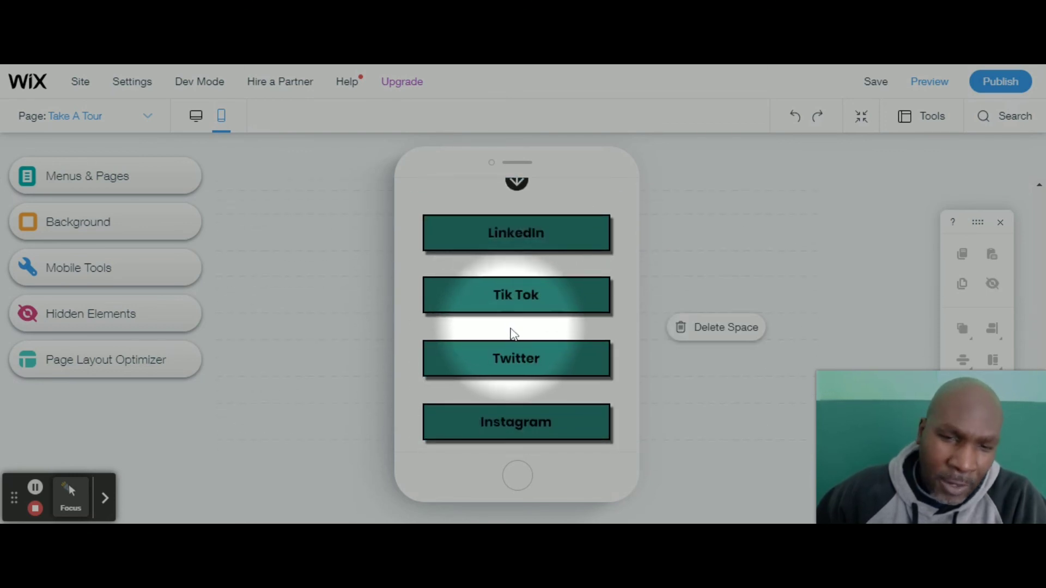
pyautogui.scroll(10, 513, 346)
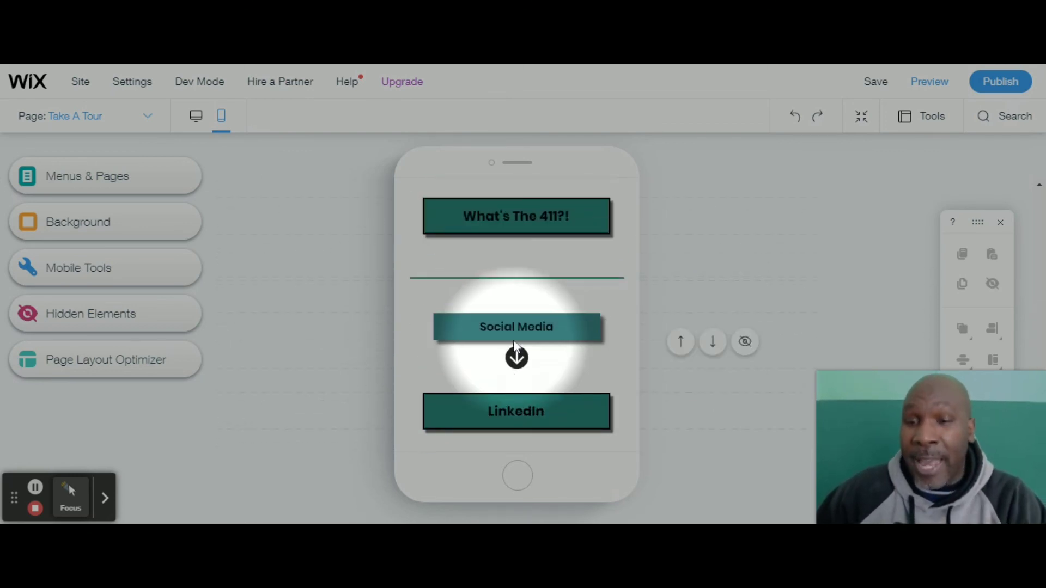
pyautogui.scroll(10, 515, 340)
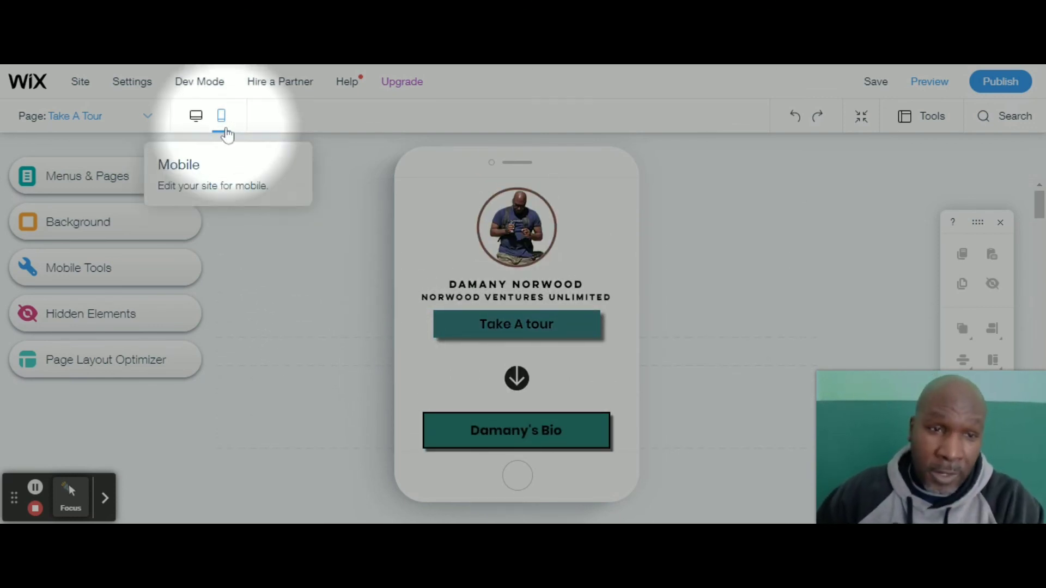
pyautogui.click(196, 116)
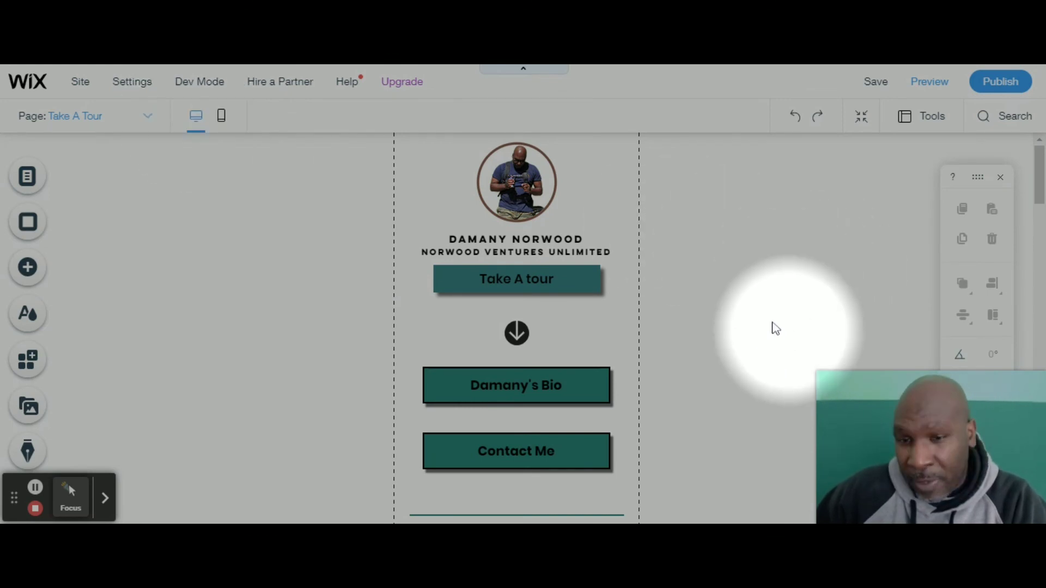